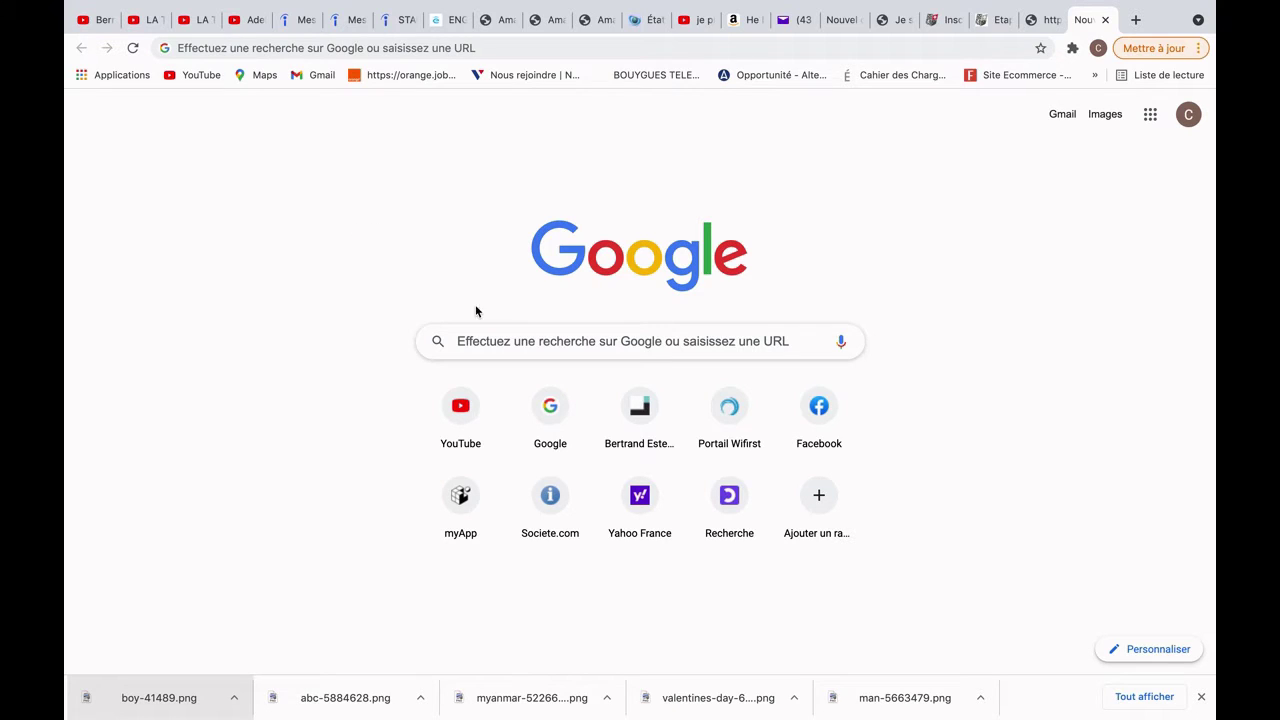
# Step: Search Google for "liste des université connectées" and open the Campus France page listing the establishments connected as of 15 April 2020
pyautogui.click(502, 341)
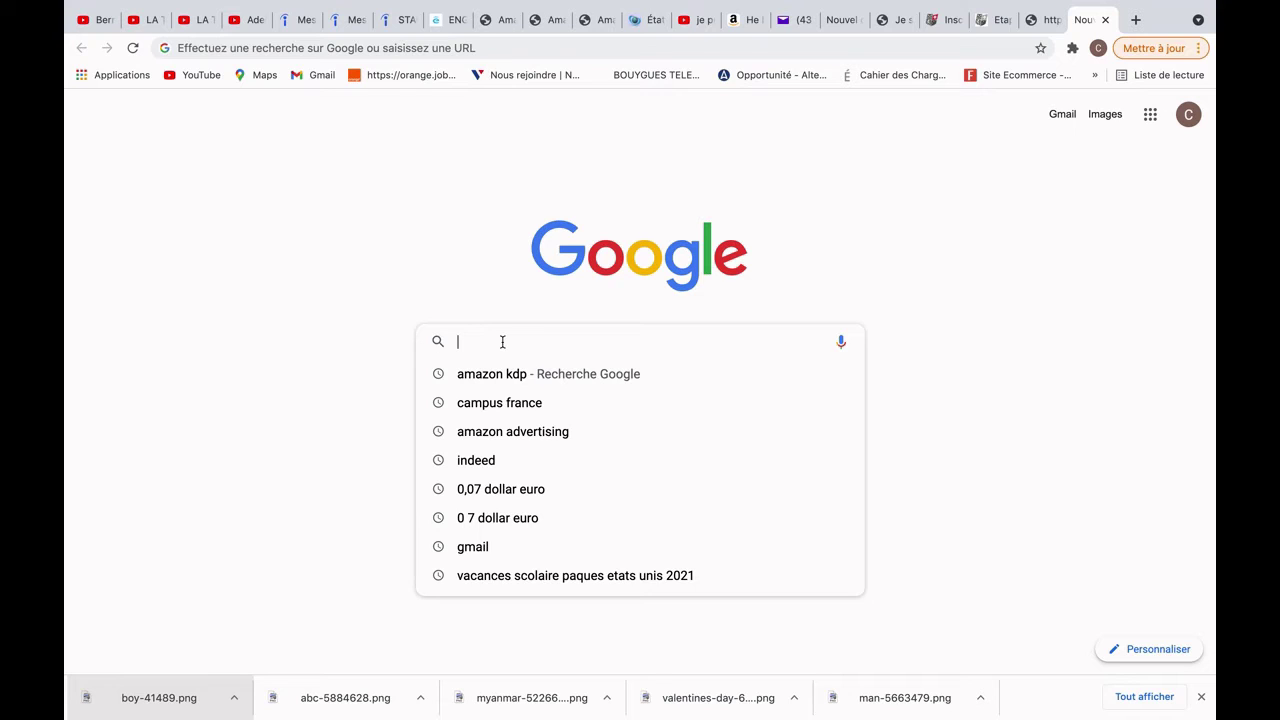
pyautogui.write('liste')
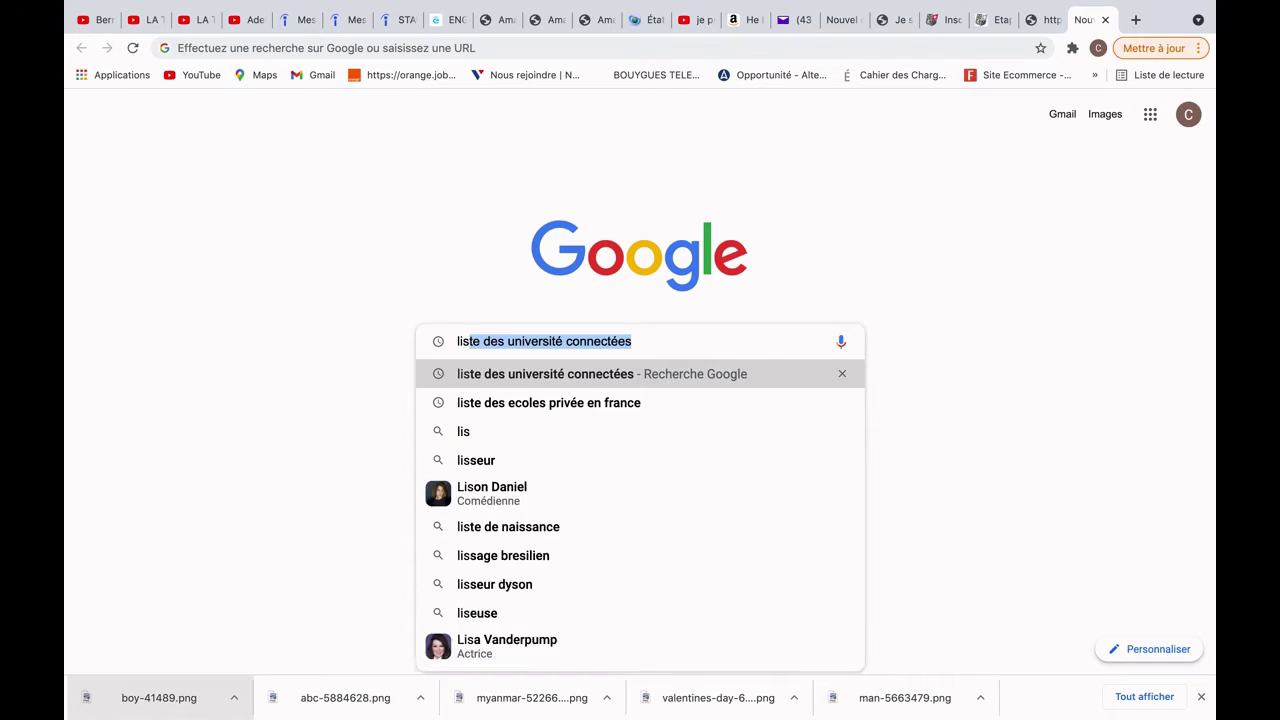
pyautogui.write(' des')
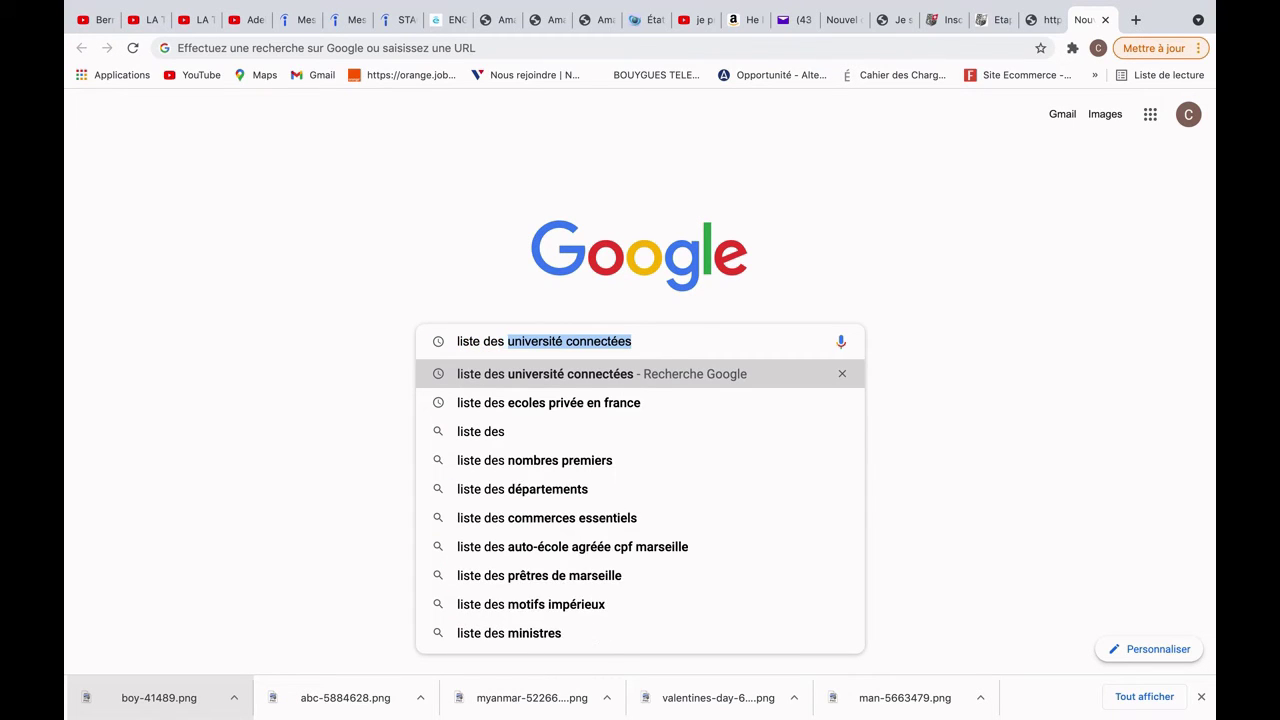
pyautogui.click(463, 374)
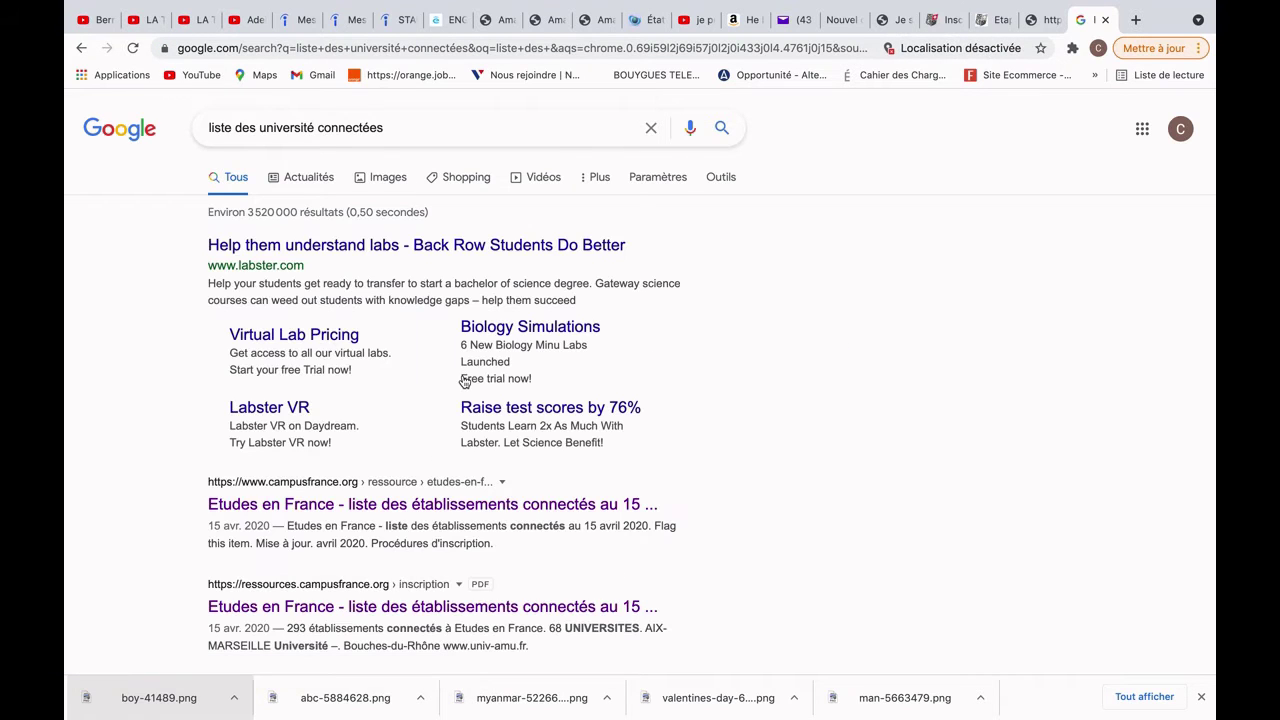
pyautogui.click(433, 513)
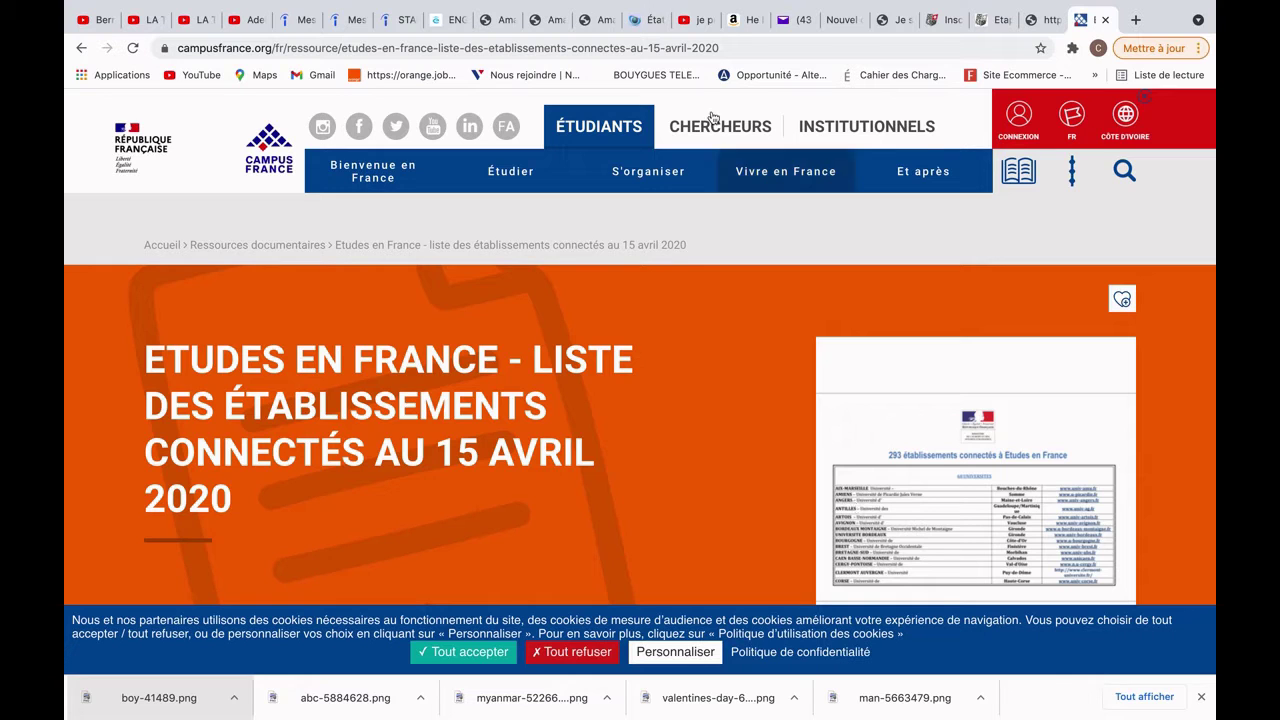
# Step: Open the French PDF of connected establishments offered on the Campus France page
pyautogui.scroll(-2, 694, 326)
pyautogui.scroll(-5, 694, 326)
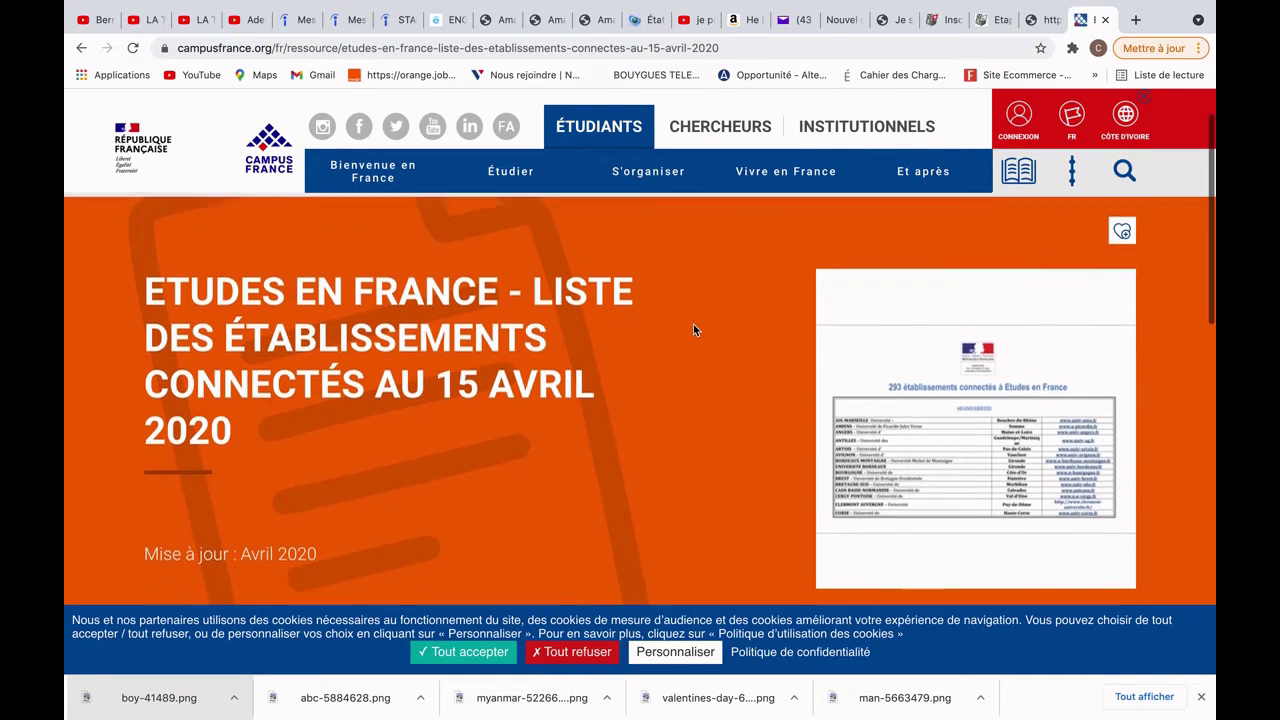
pyautogui.scroll(-2, 693, 324)
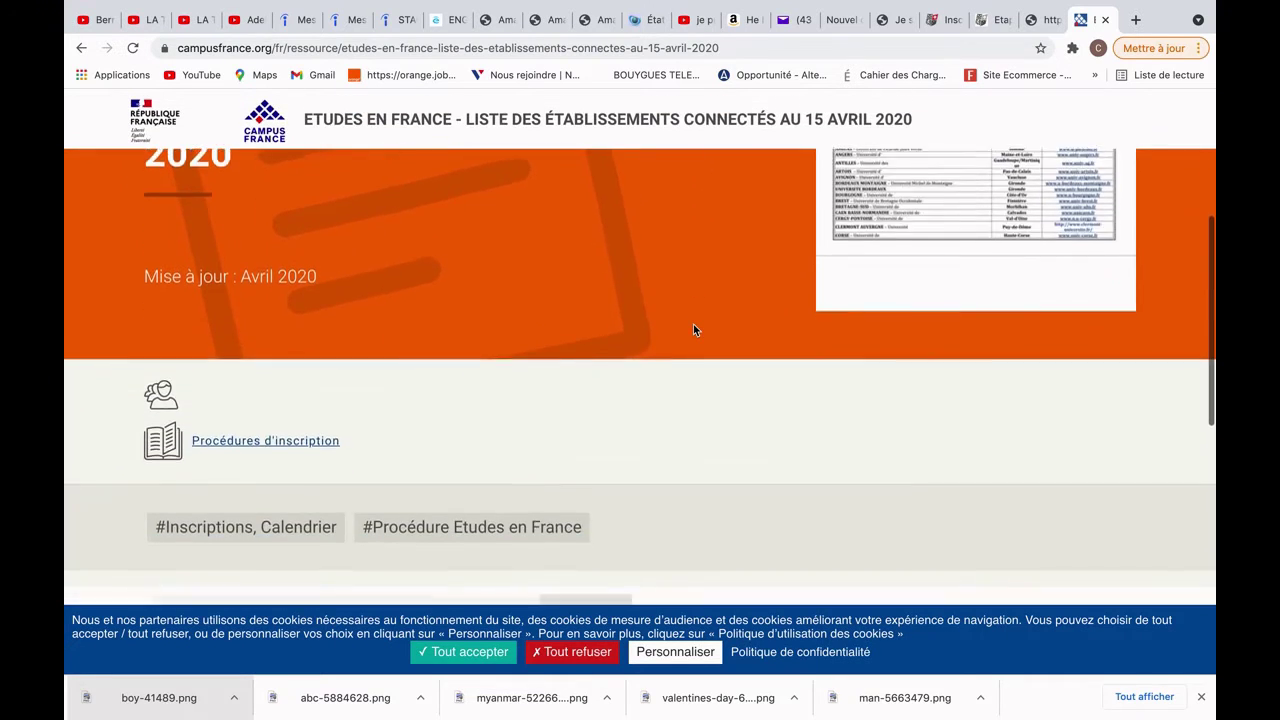
pyautogui.scroll(-4, 693, 324)
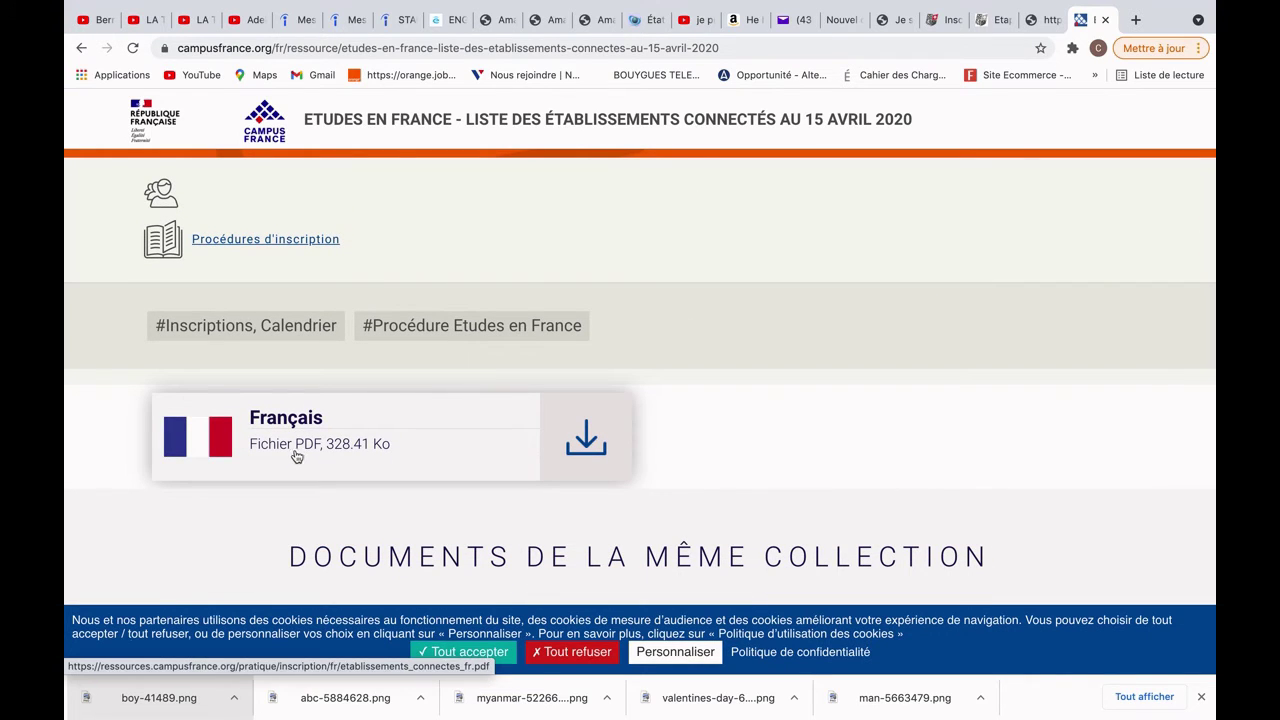
pyautogui.click(594, 440)
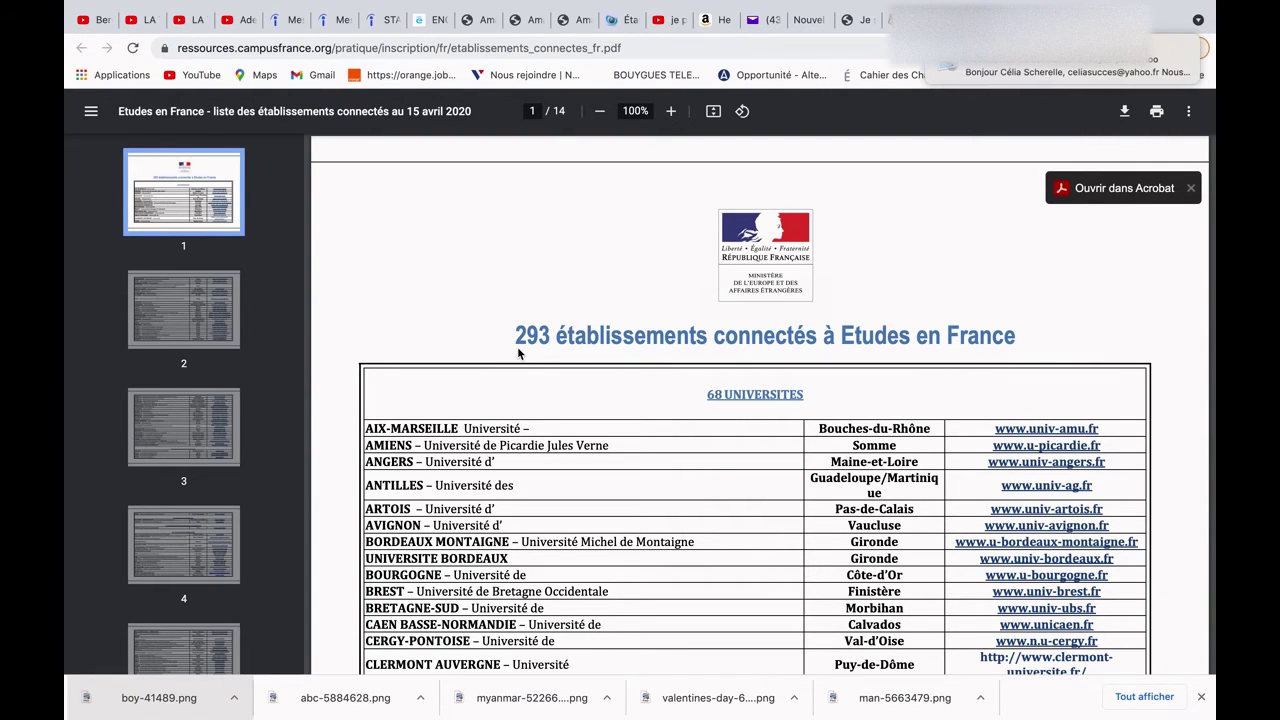
# Step: Look through the PDF list of establishments connected to Études en France, including the universities and their websites
pyautogui.scroll(-5, 517, 346)
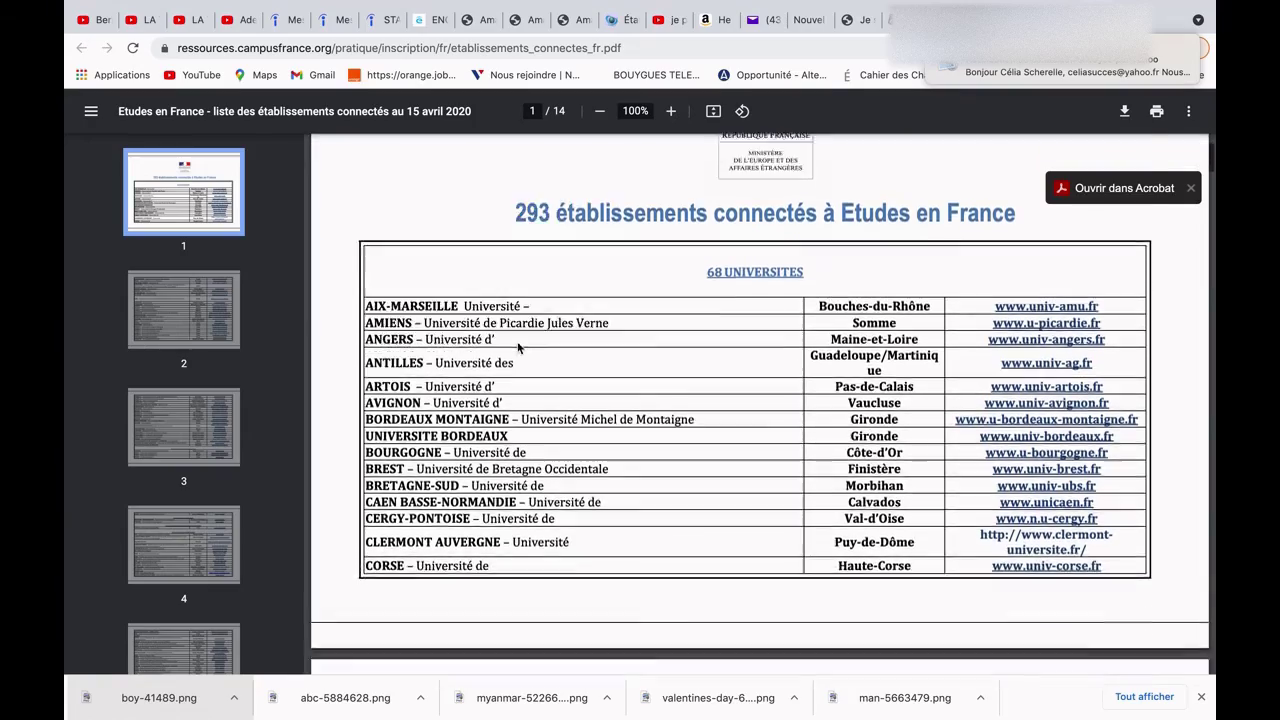
pyautogui.scroll(-20, 517, 338)
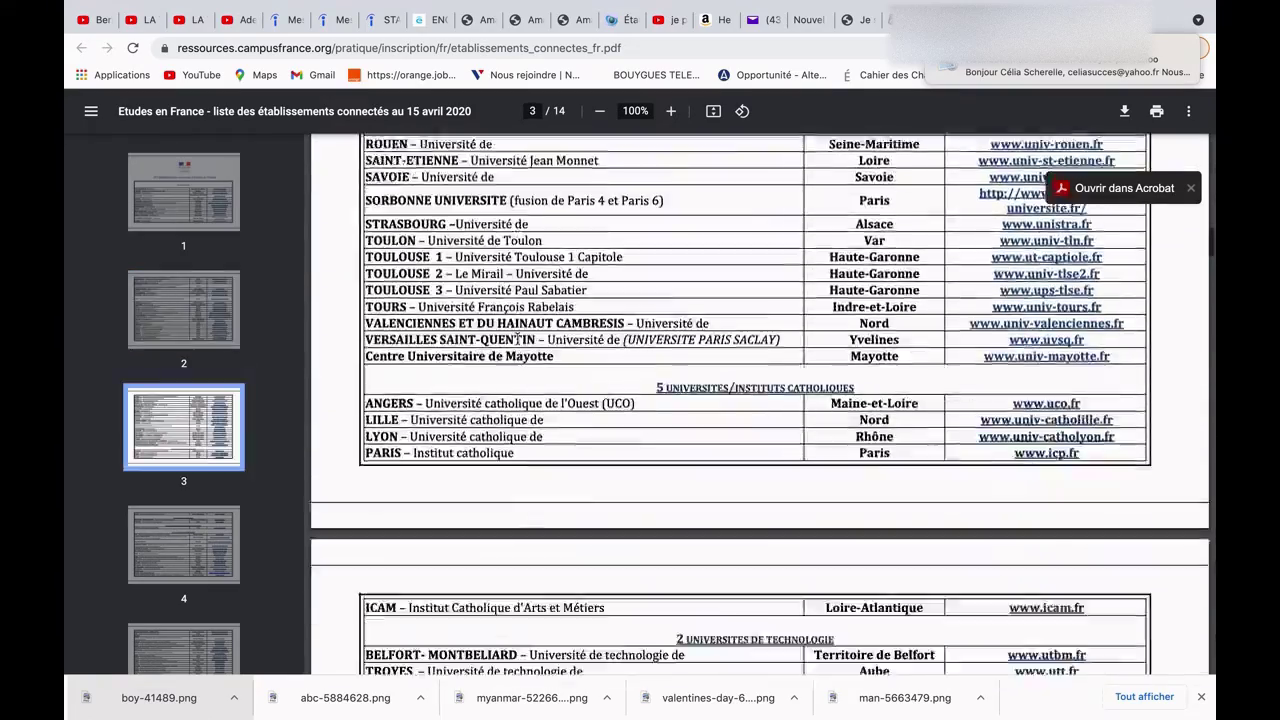
pyautogui.scroll(-5, 517, 338)
pyautogui.scroll(20, 517, 340)
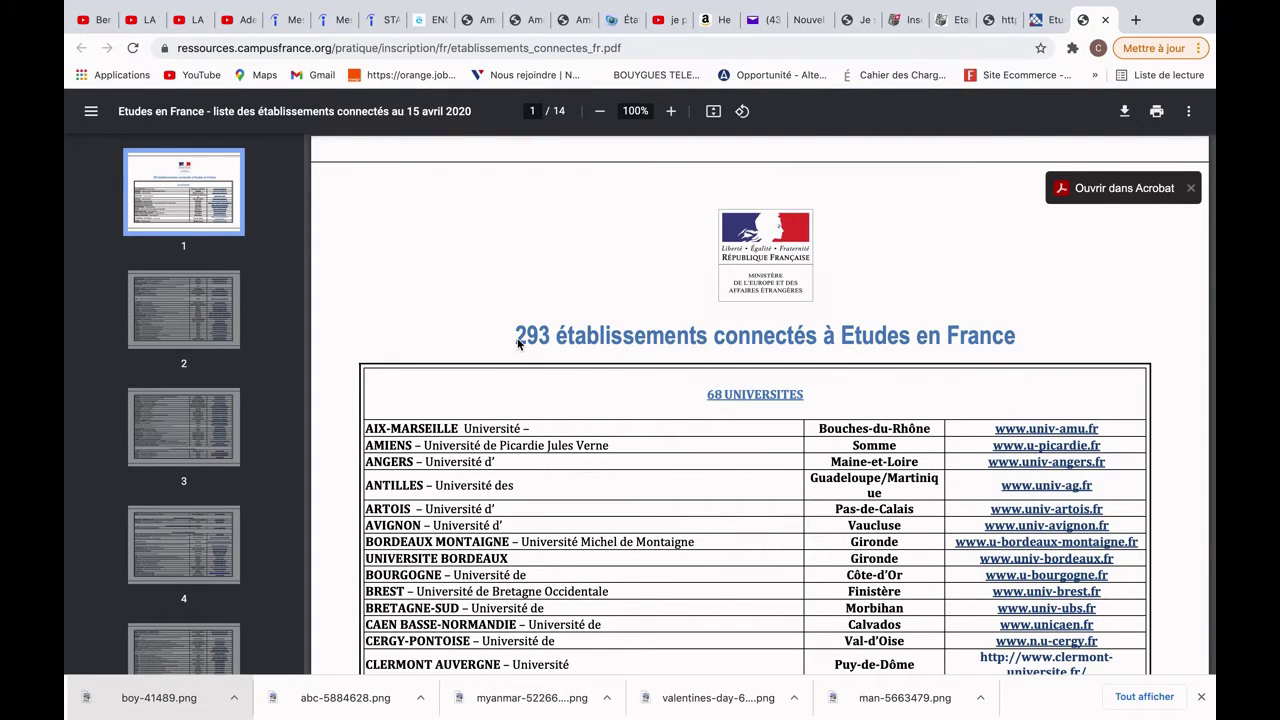
pyautogui.scroll(-2, 530, 450)
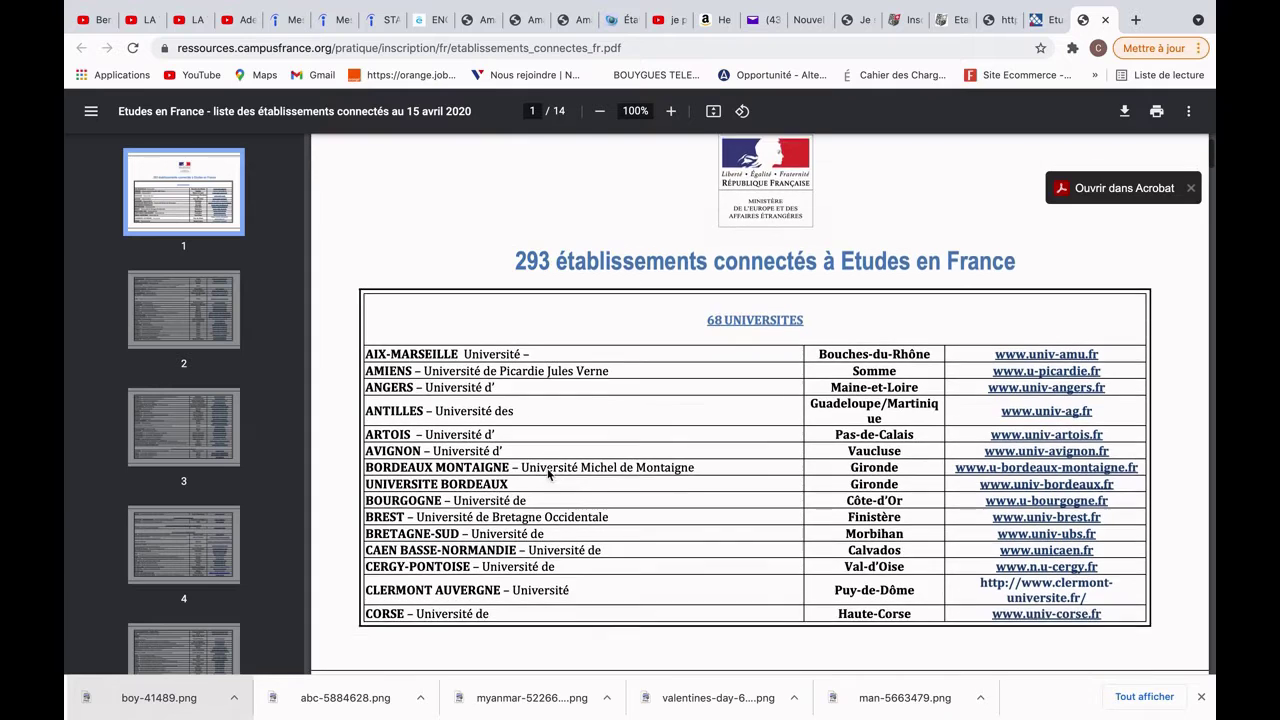
pyautogui.scroll(-1, 548, 475)
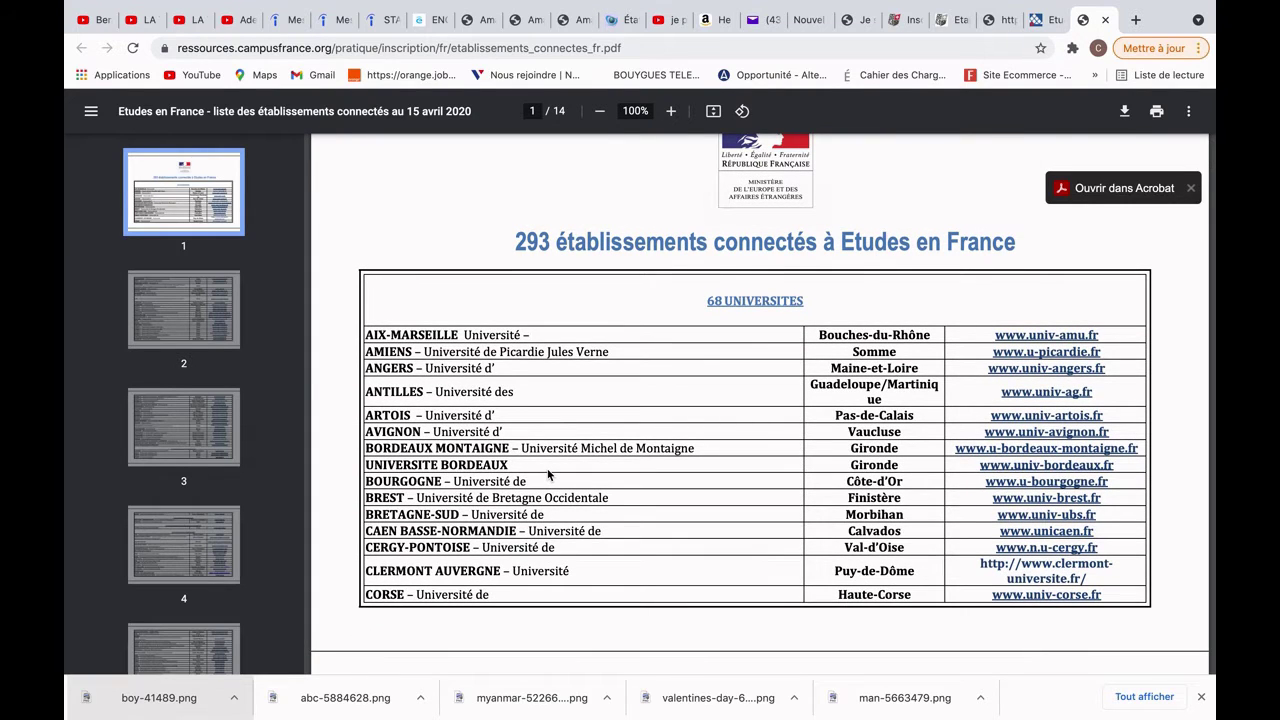
pyautogui.scroll(2, 548, 475)
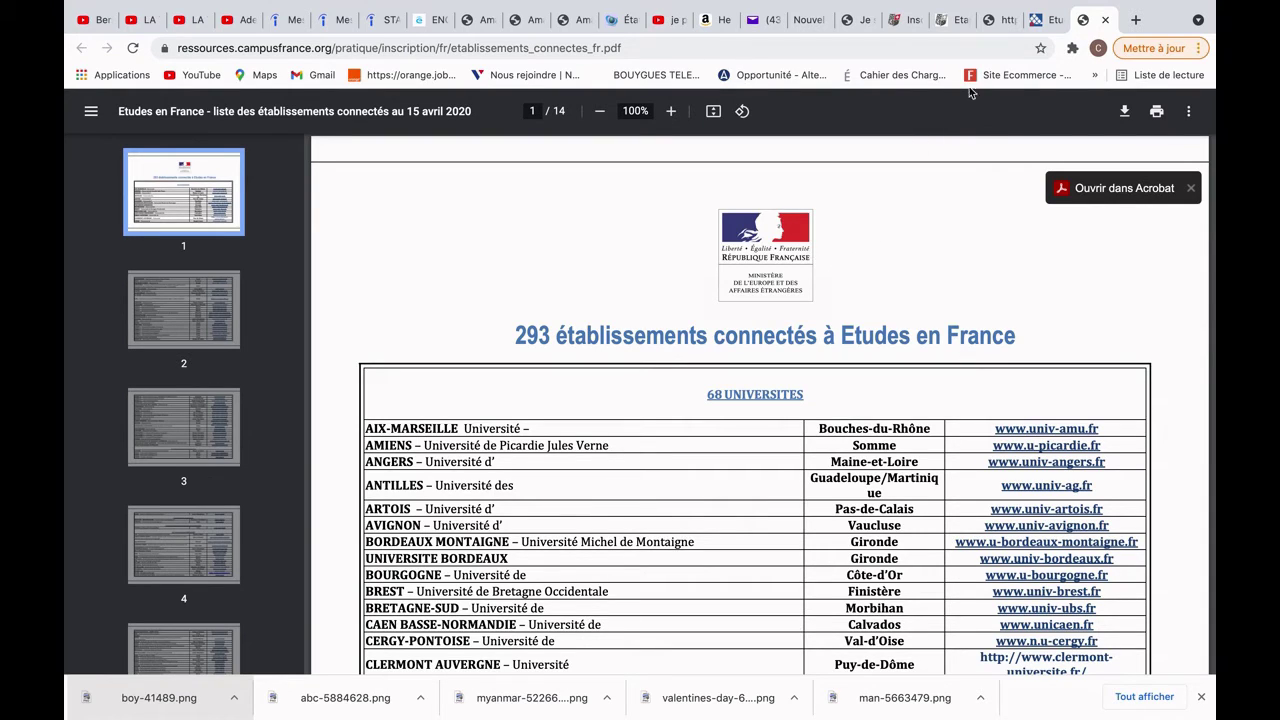
# Step: Switch to the Études en France candidate page and open the form for adding a formation to the formation basket
pyautogui.click(1003, 21)
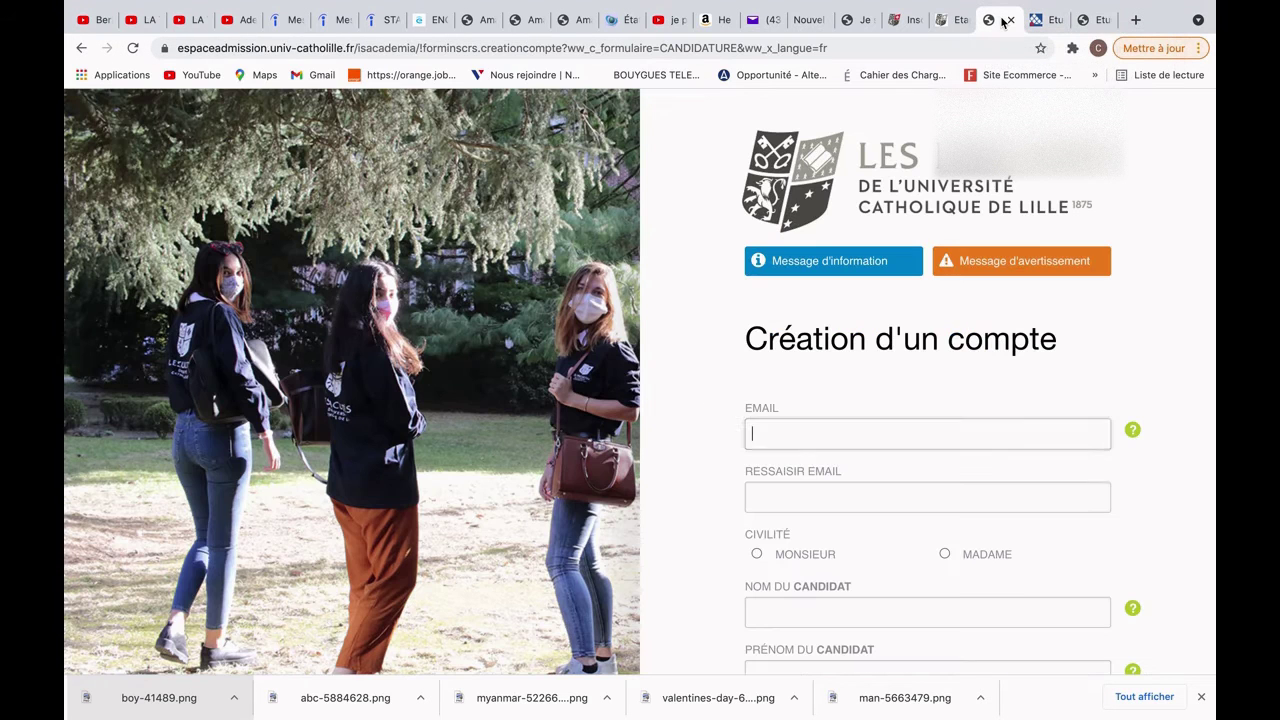
pyautogui.click(955, 20)
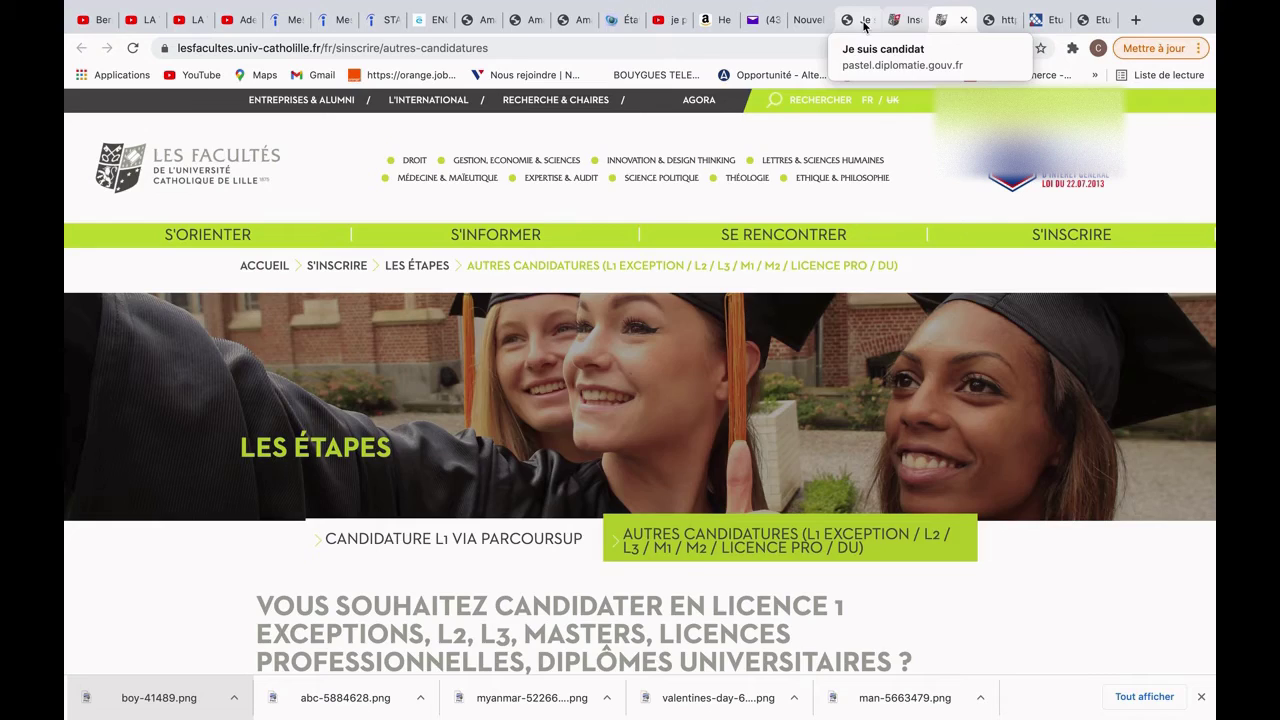
pyautogui.click(863, 24)
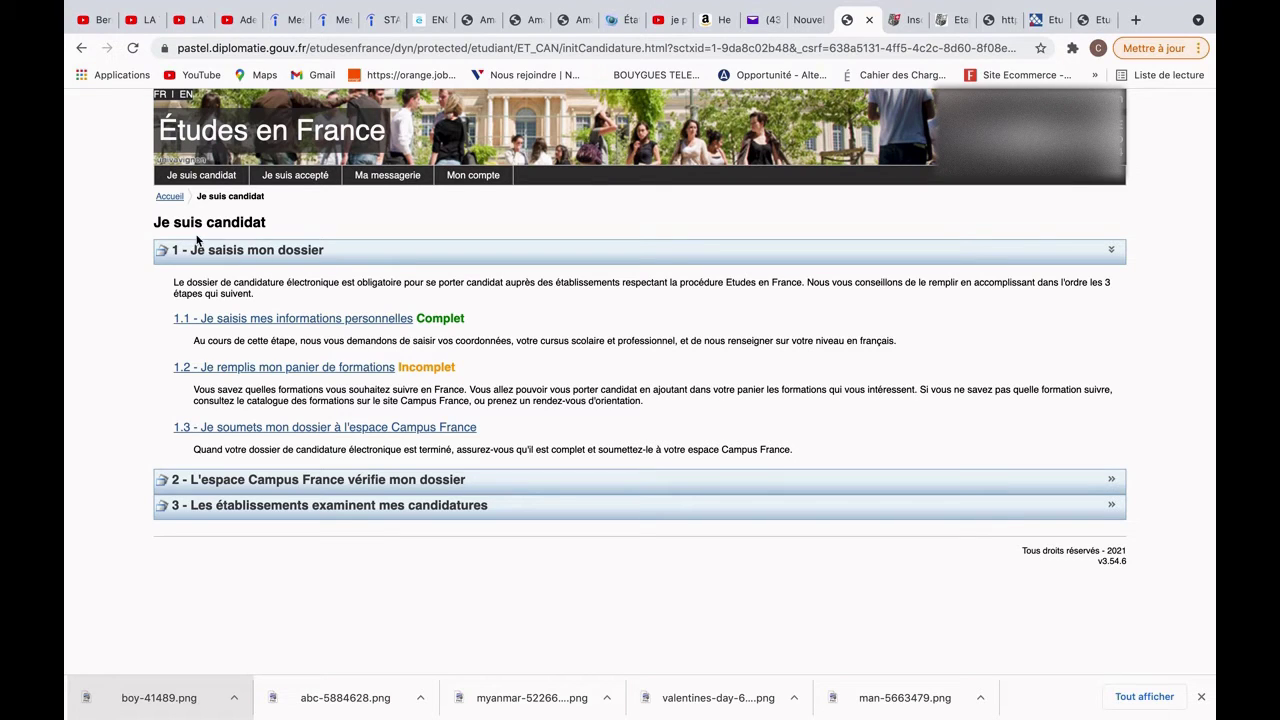
pyautogui.click(195, 180)
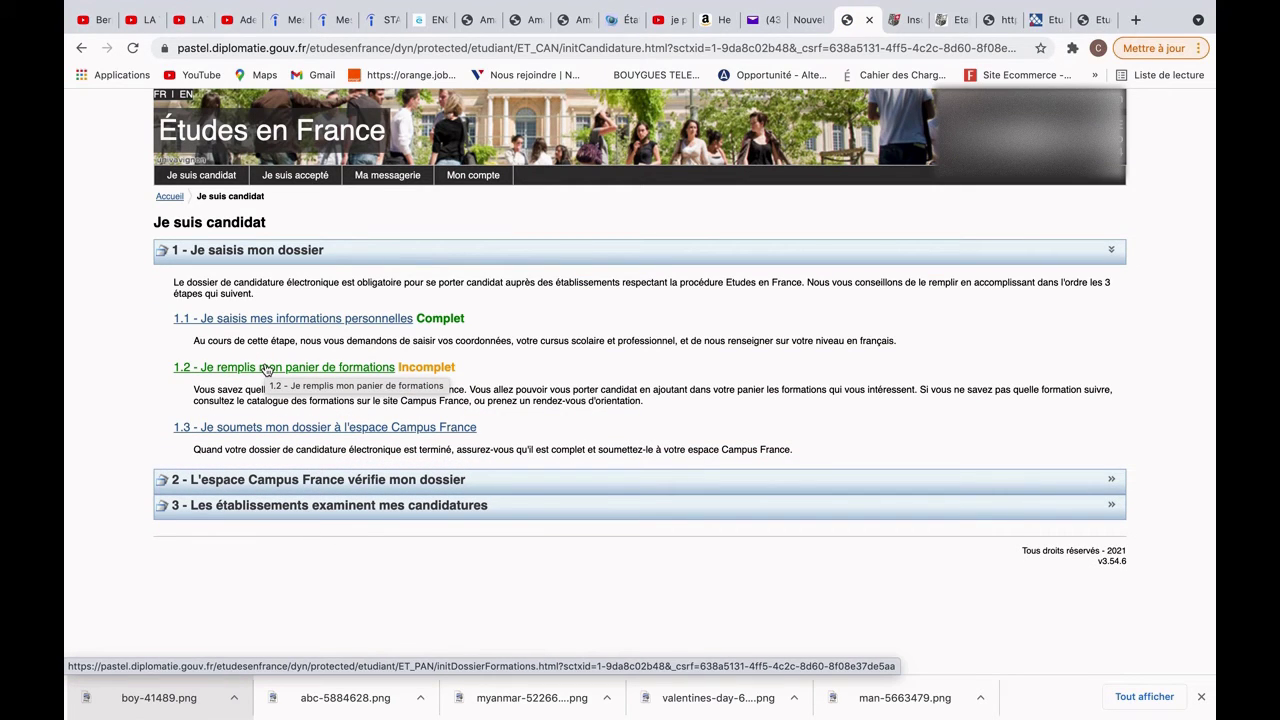
pyautogui.click(267, 368)
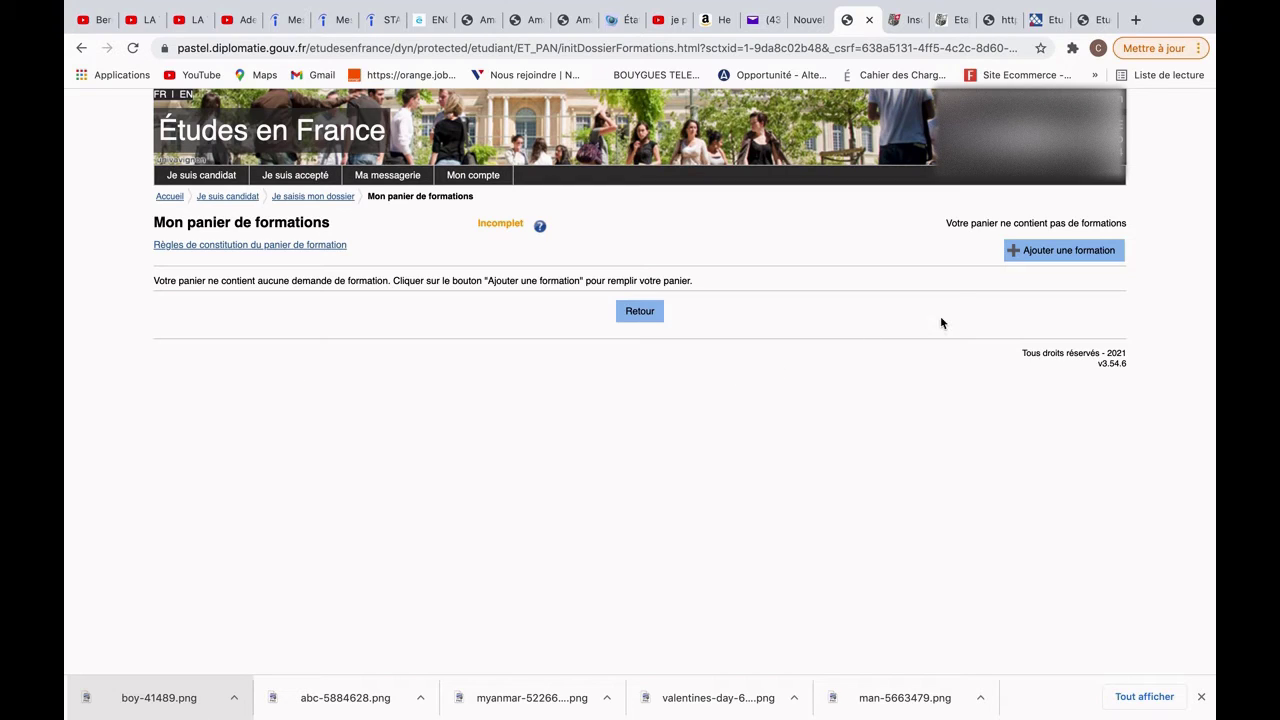
pyautogui.click(1040, 256)
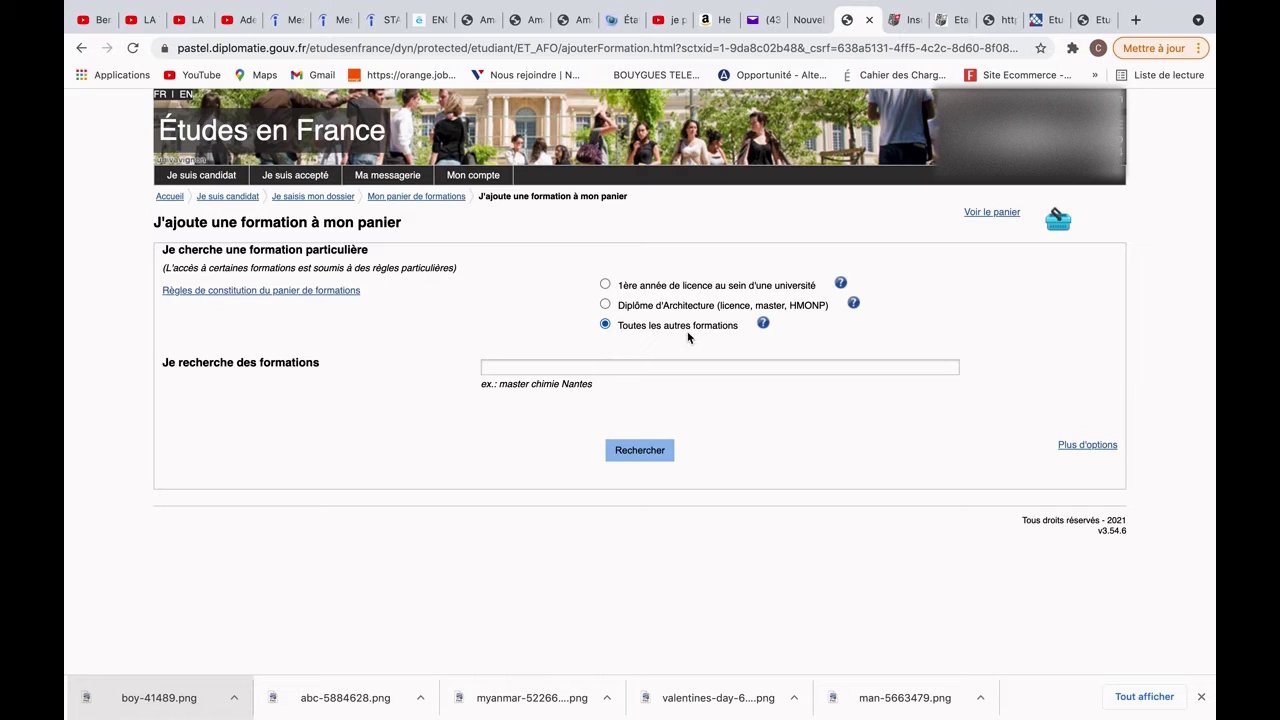
# Step: Expand the formation search options, set the Domaine to Droit and run the search
pyautogui.click(1070, 446)
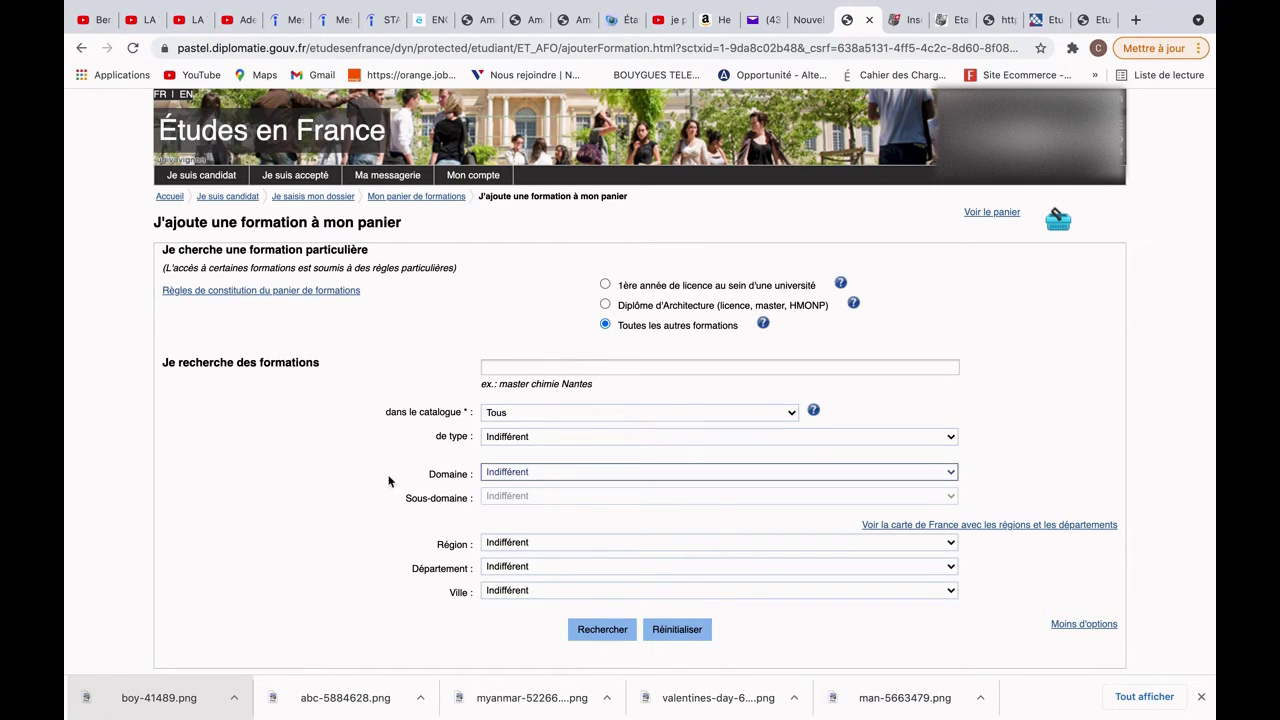
pyautogui.click(523, 476)
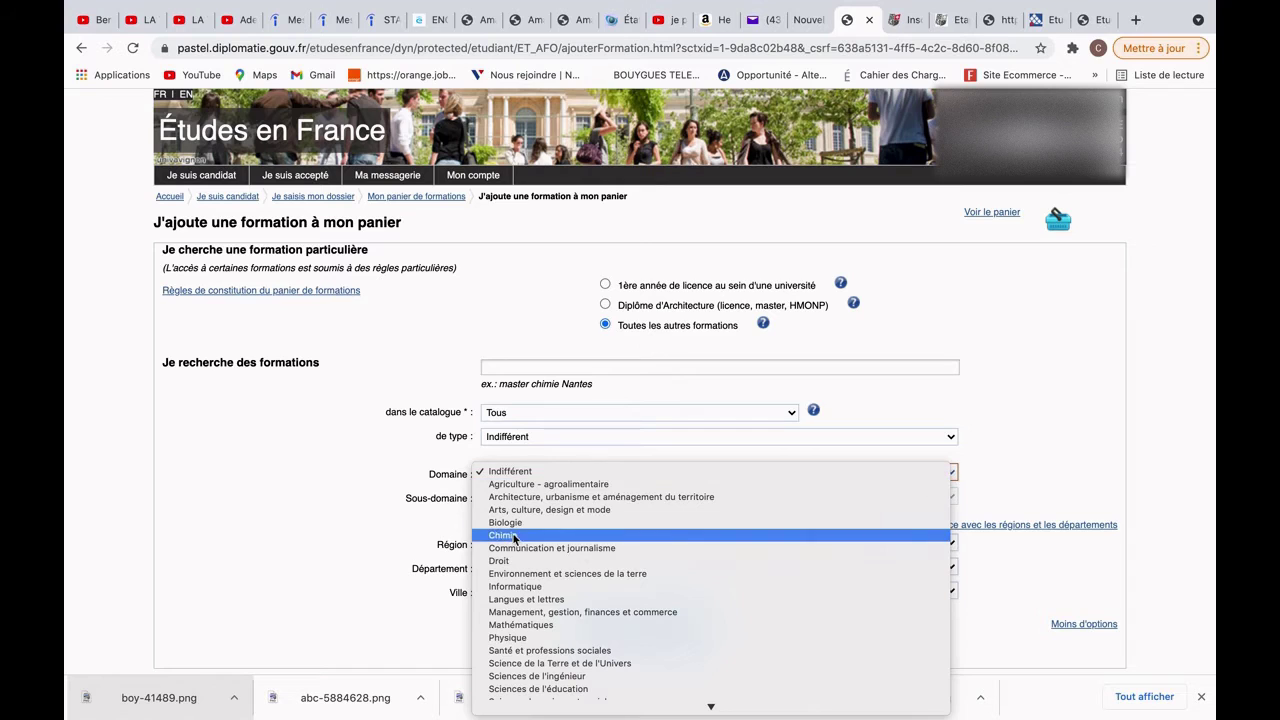
pyautogui.click(518, 563)
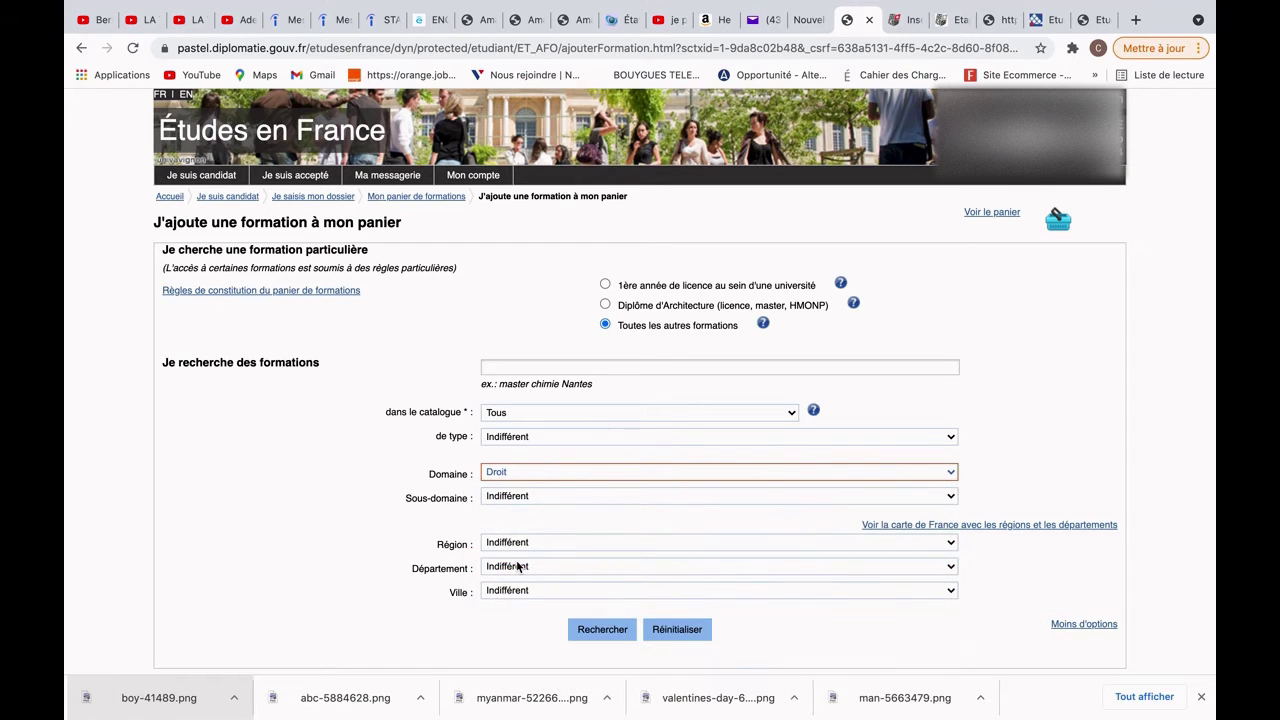
pyautogui.scroll(-1, 300, 594)
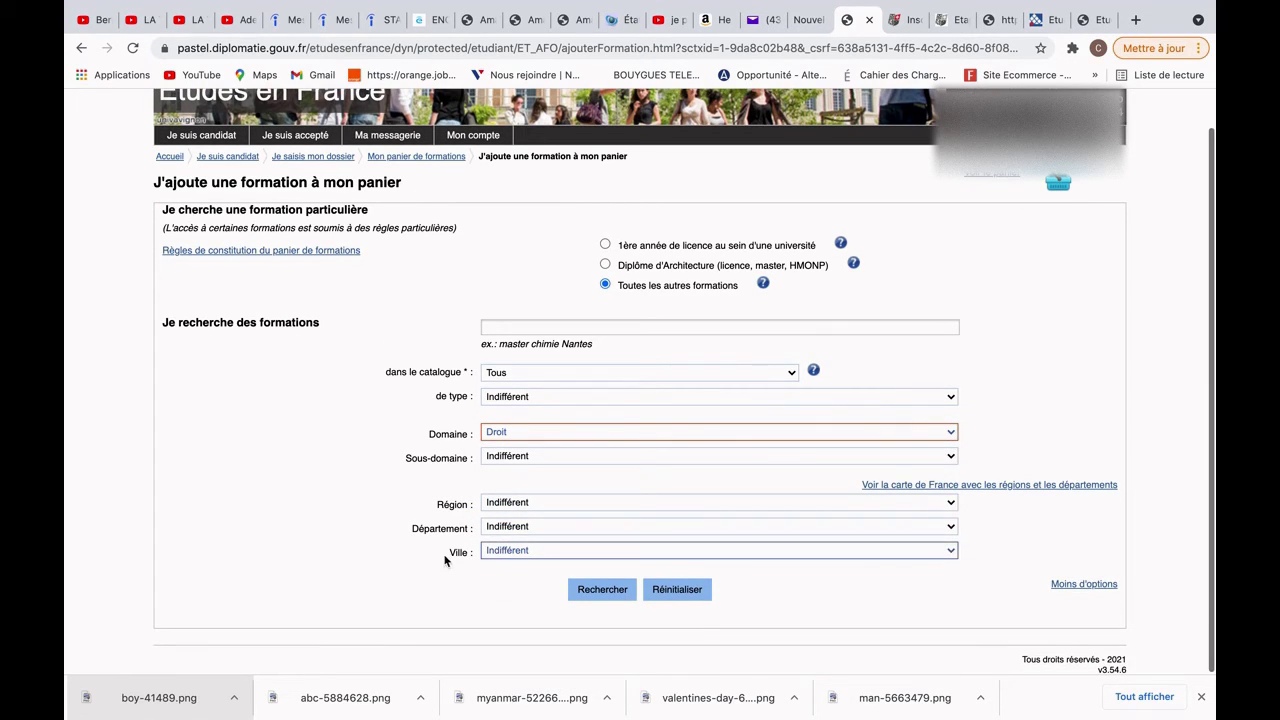
pyautogui.click(500, 434)
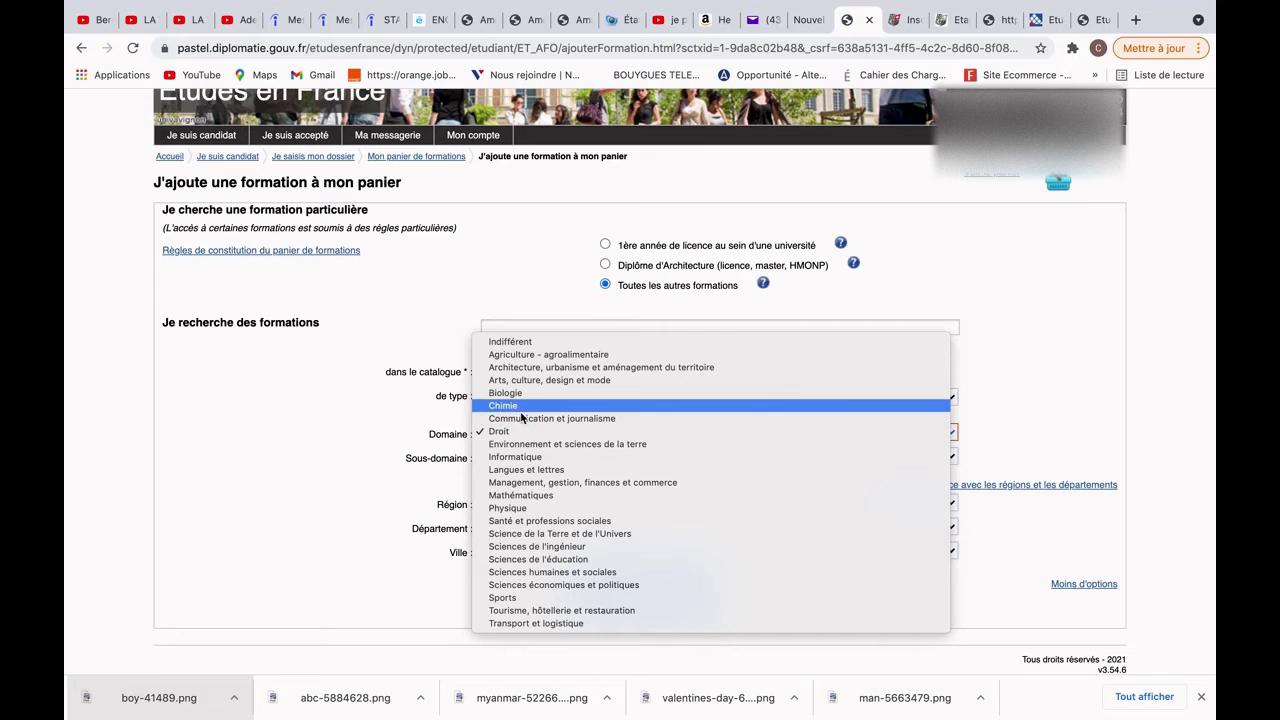
pyautogui.click(344, 451)
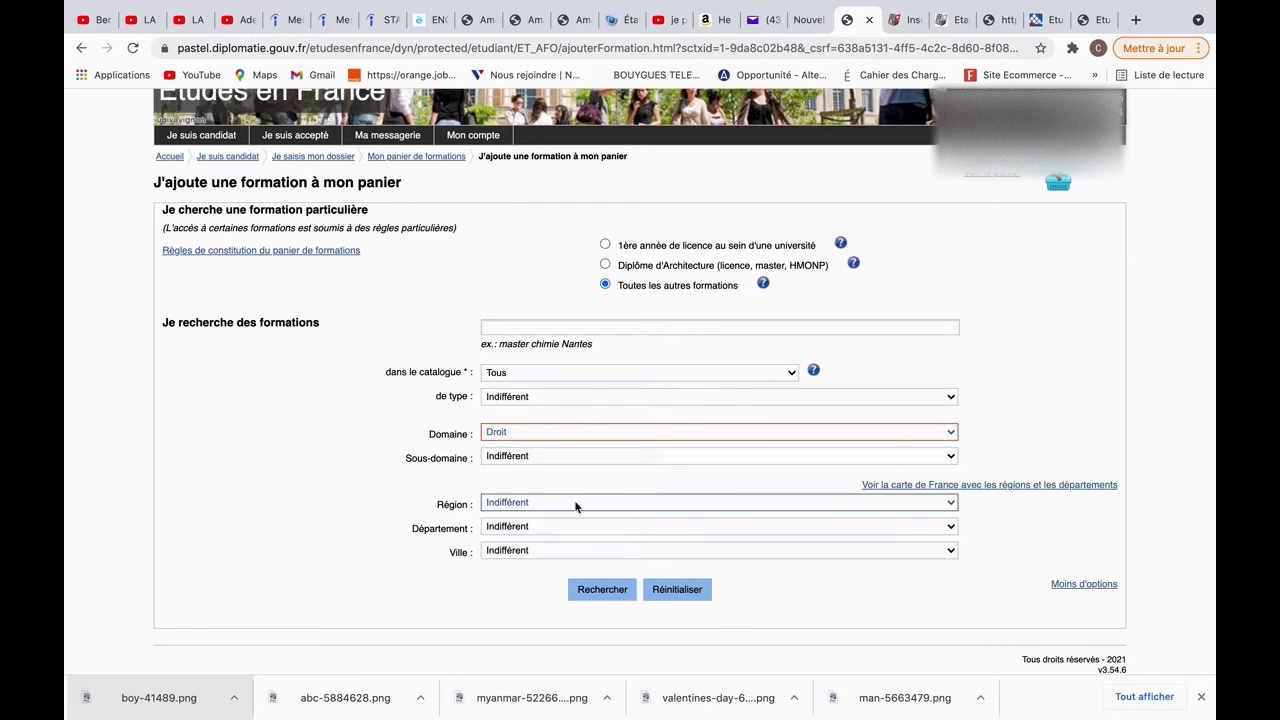
pyautogui.click(595, 591)
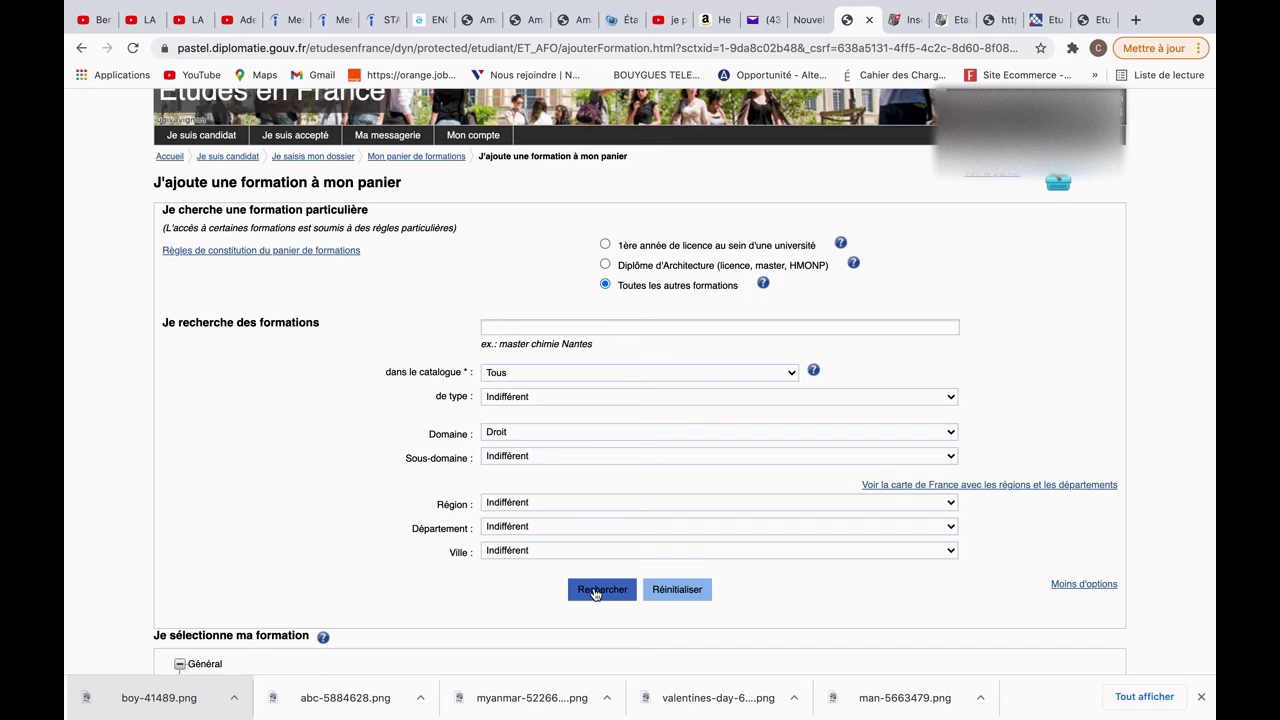
# Step: Examine the diploma categories listed for selecting a formation in the Droit search
pyautogui.scroll(-5, 451, 597)
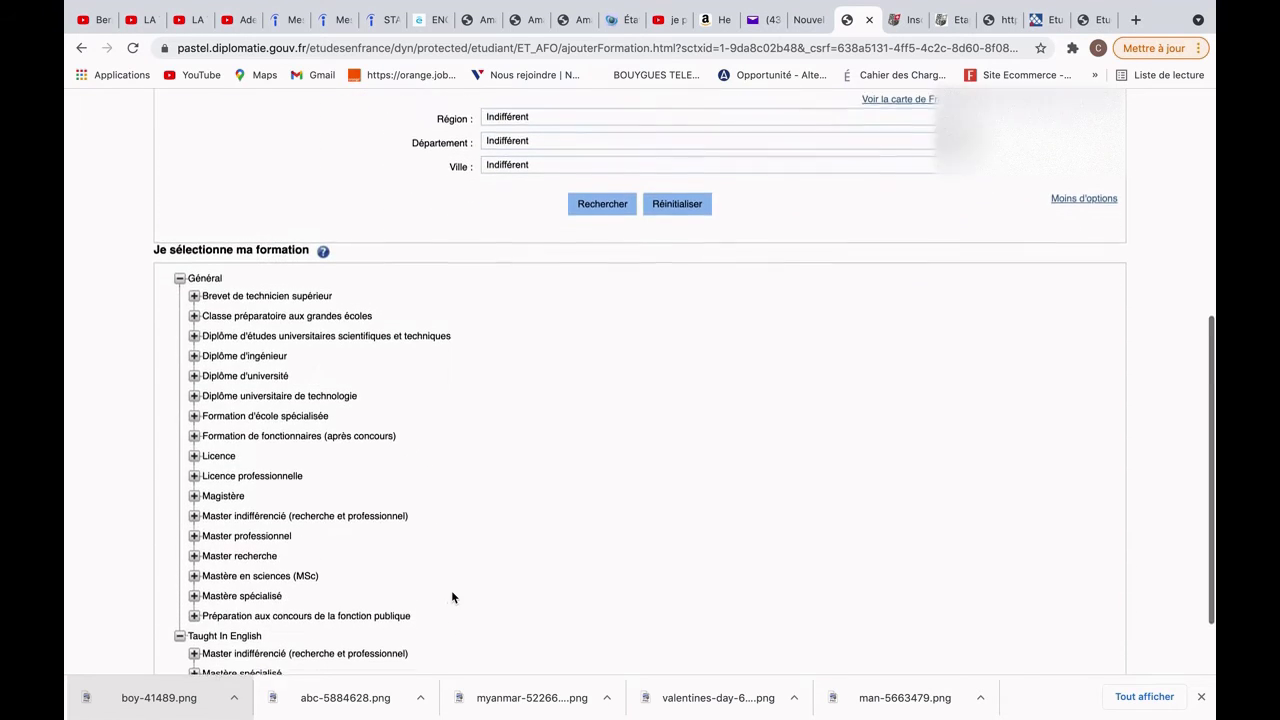
pyautogui.scroll(4, 453, 597)
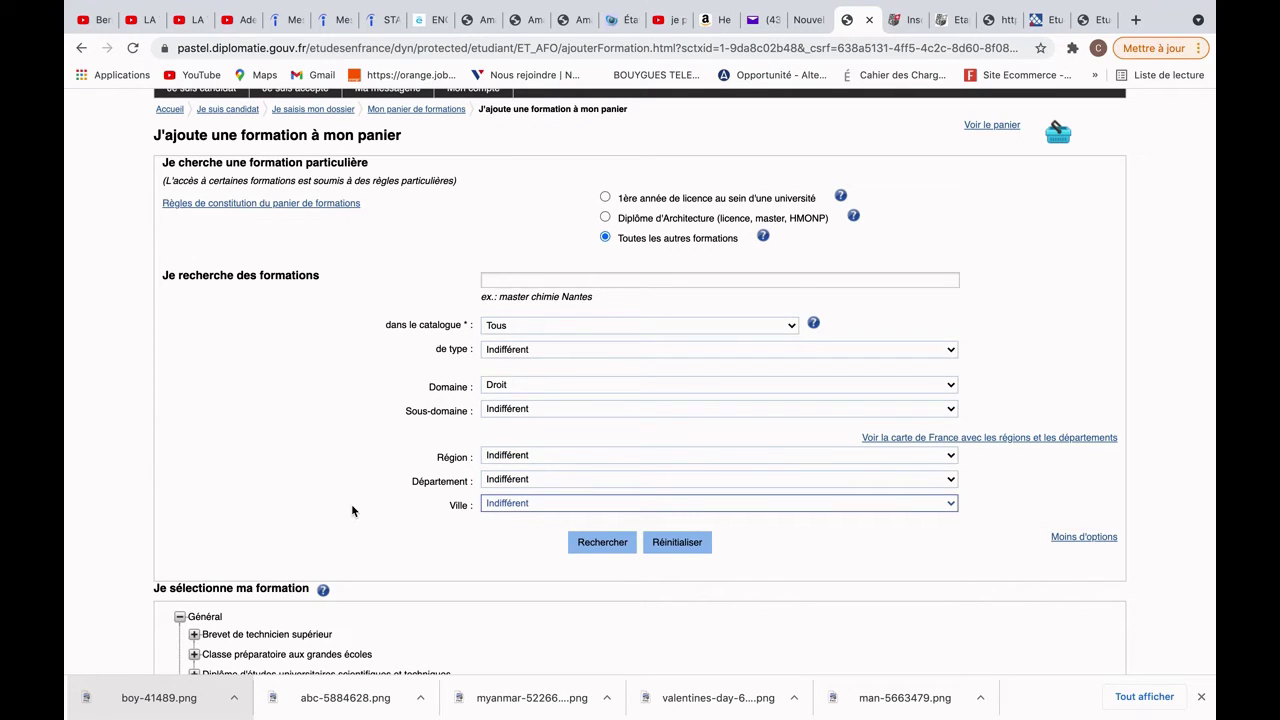
pyautogui.scroll(-5, 352, 511)
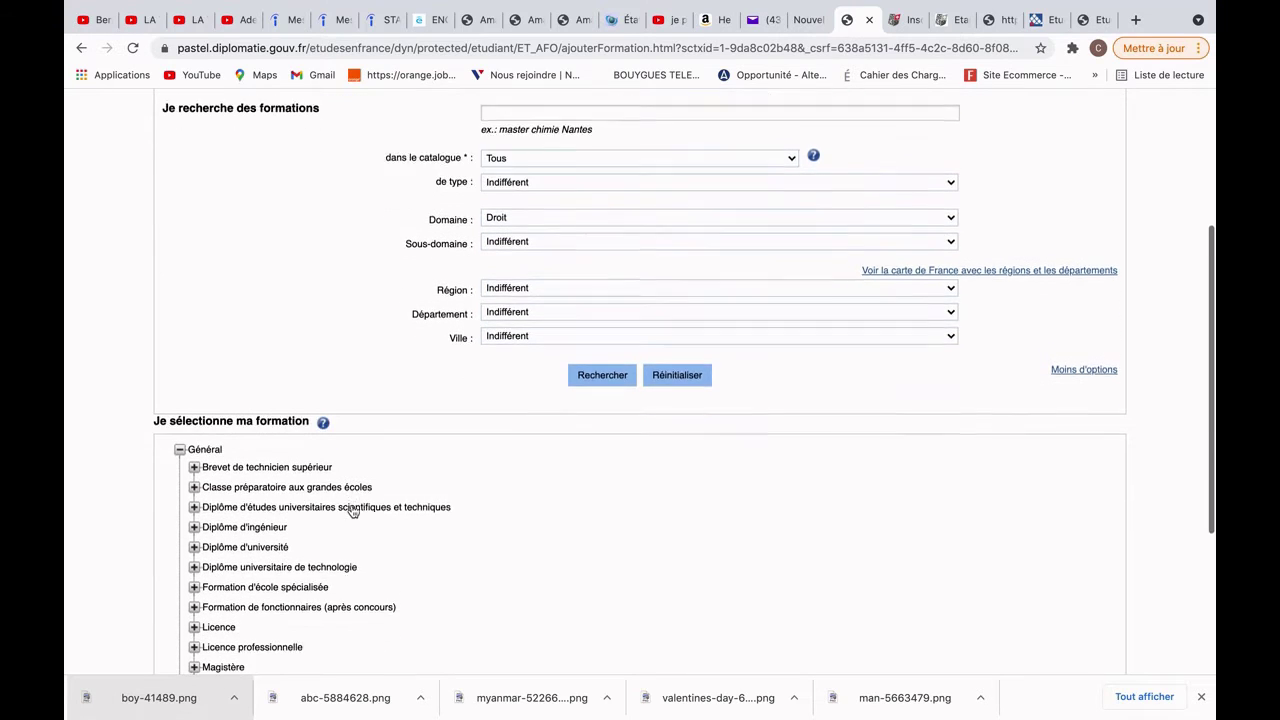
pyautogui.scroll(-2, 352, 511)
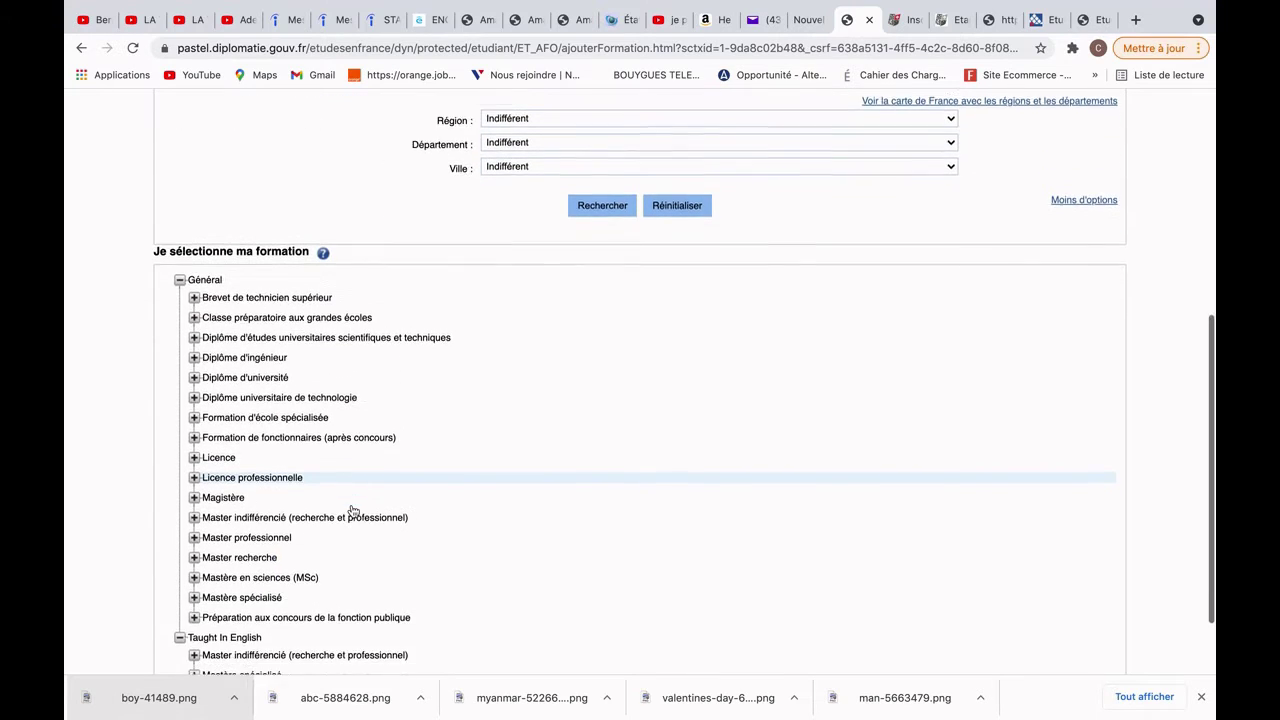
pyautogui.scroll(4, 352, 511)
pyautogui.scroll(3, 352, 511)
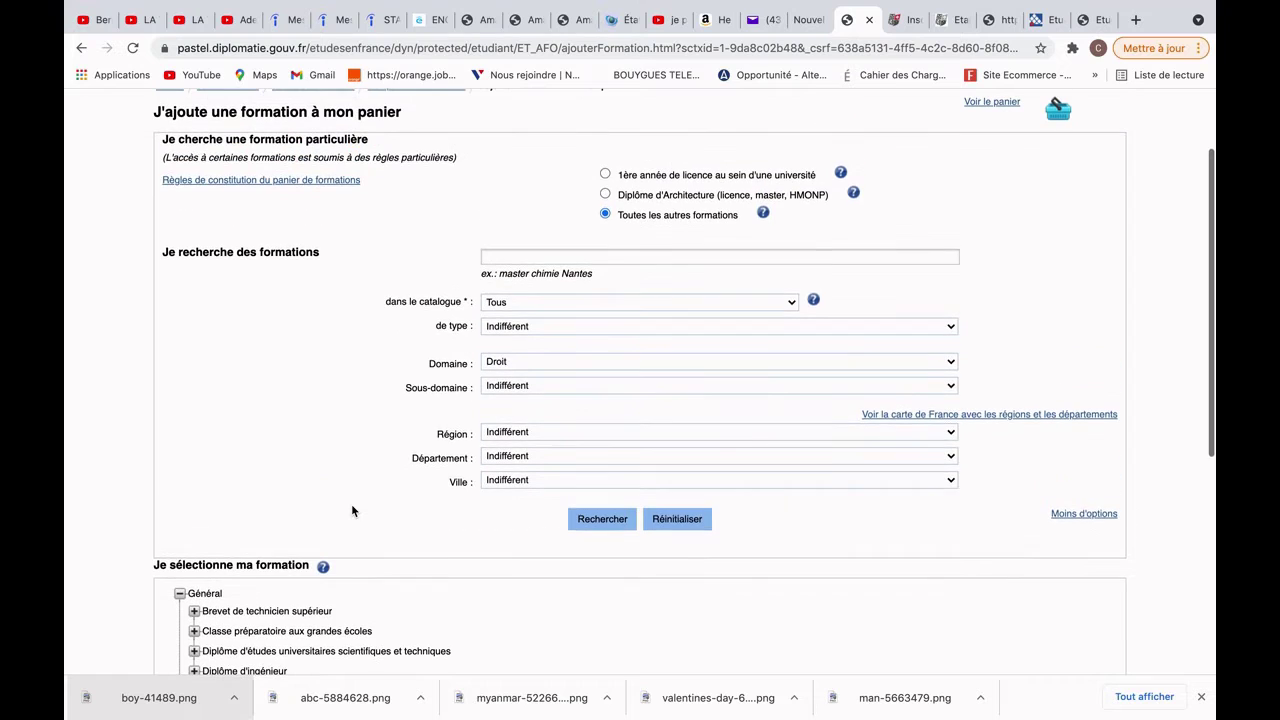
# Step: Restrict the Droit formation search to the Licence type and run the search again
pyautogui.click(582, 325)
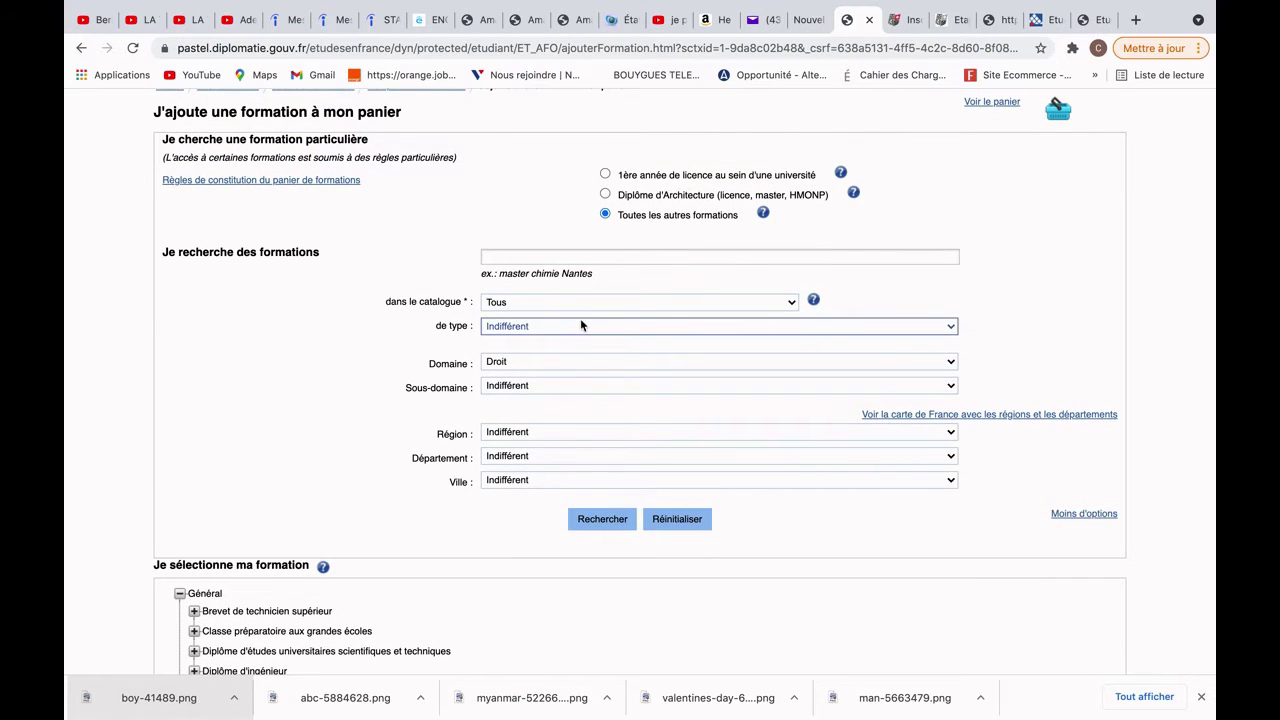
pyautogui.click(590, 325)
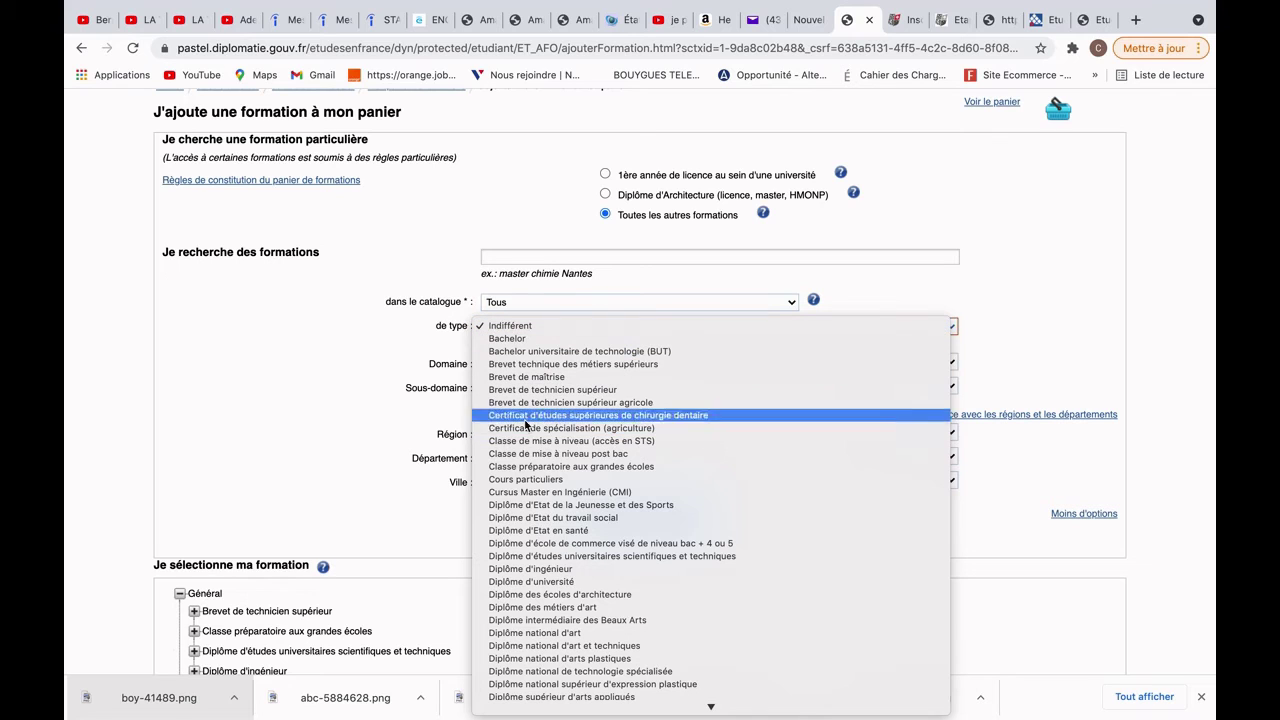
pyautogui.scroll(-3, 540, 600)
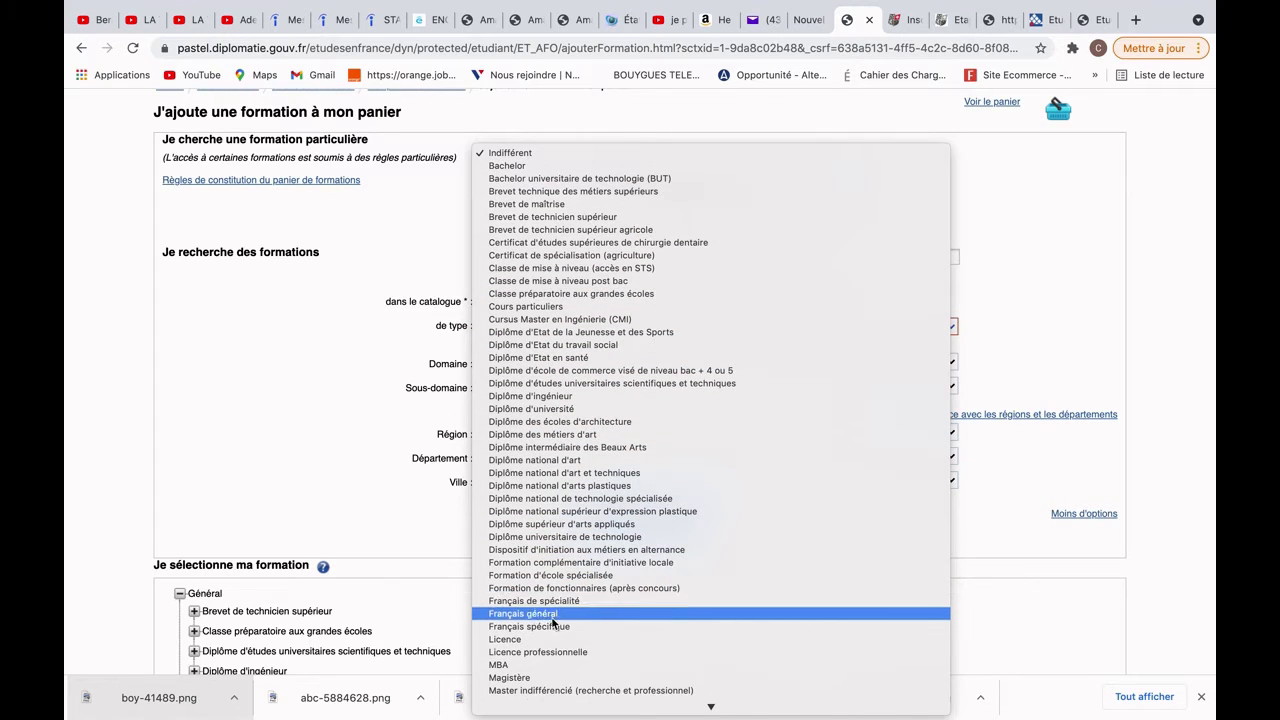
pyautogui.click(548, 638)
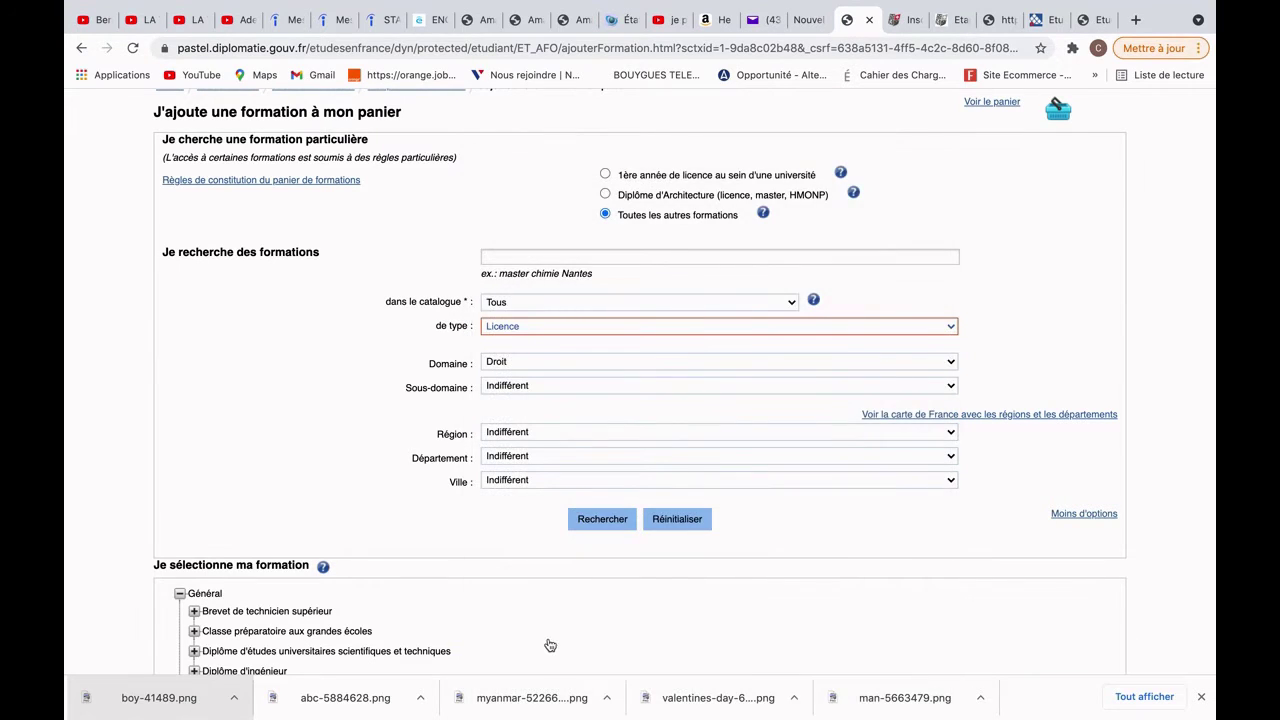
pyautogui.scroll(-2, 549, 640)
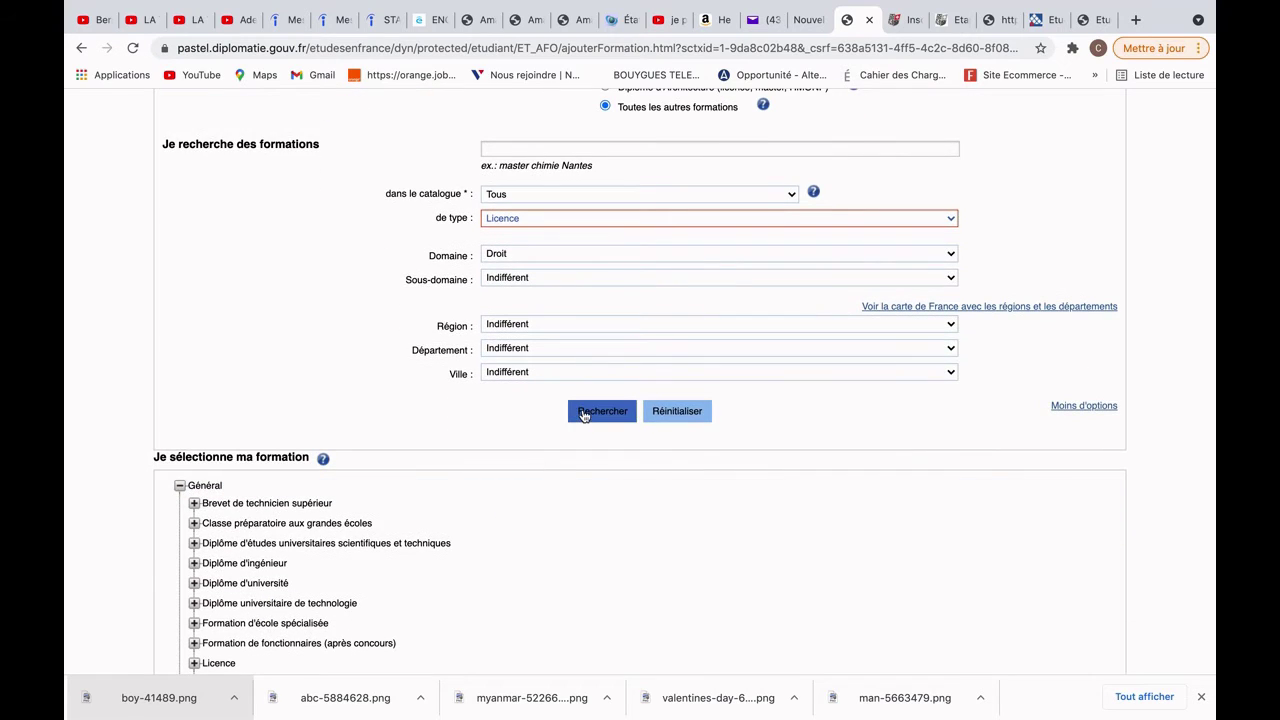
pyautogui.click(583, 413)
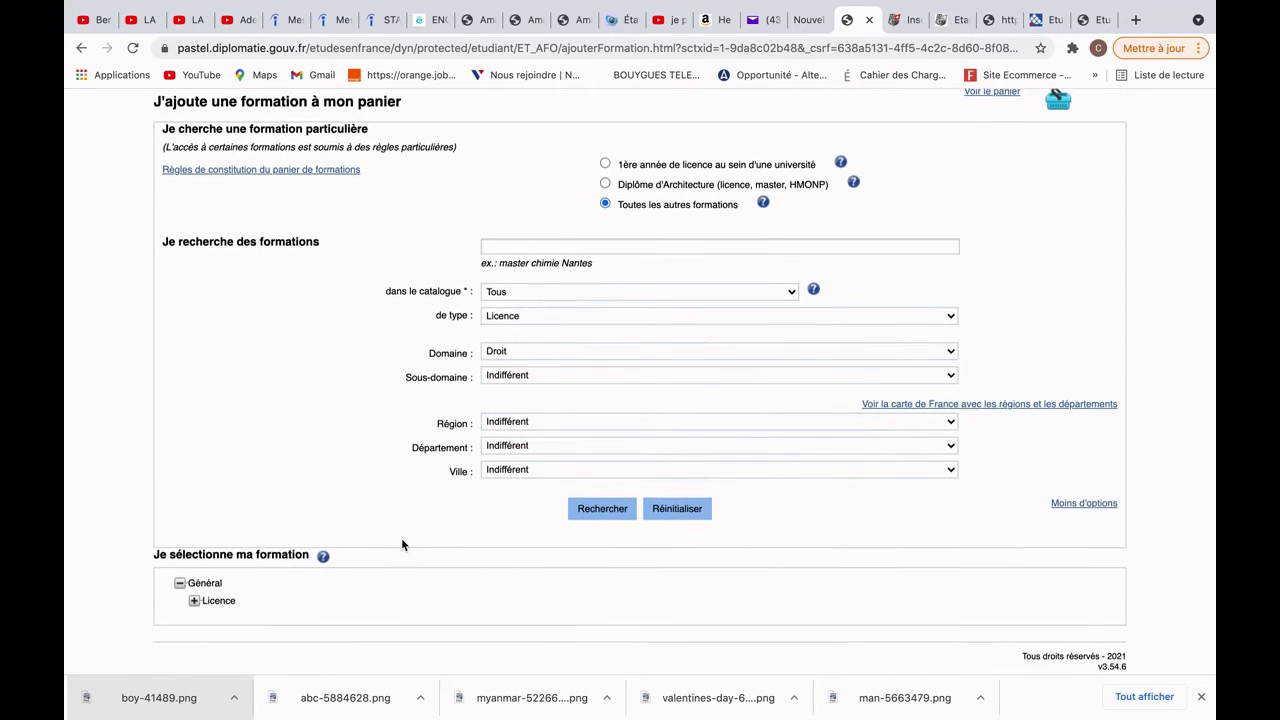
# Step: Expand the Licence and Droit categories, select the droit formation and view the establishments offering it
pyautogui.click(194, 600)
pyautogui.scroll(-1, 377, 557)
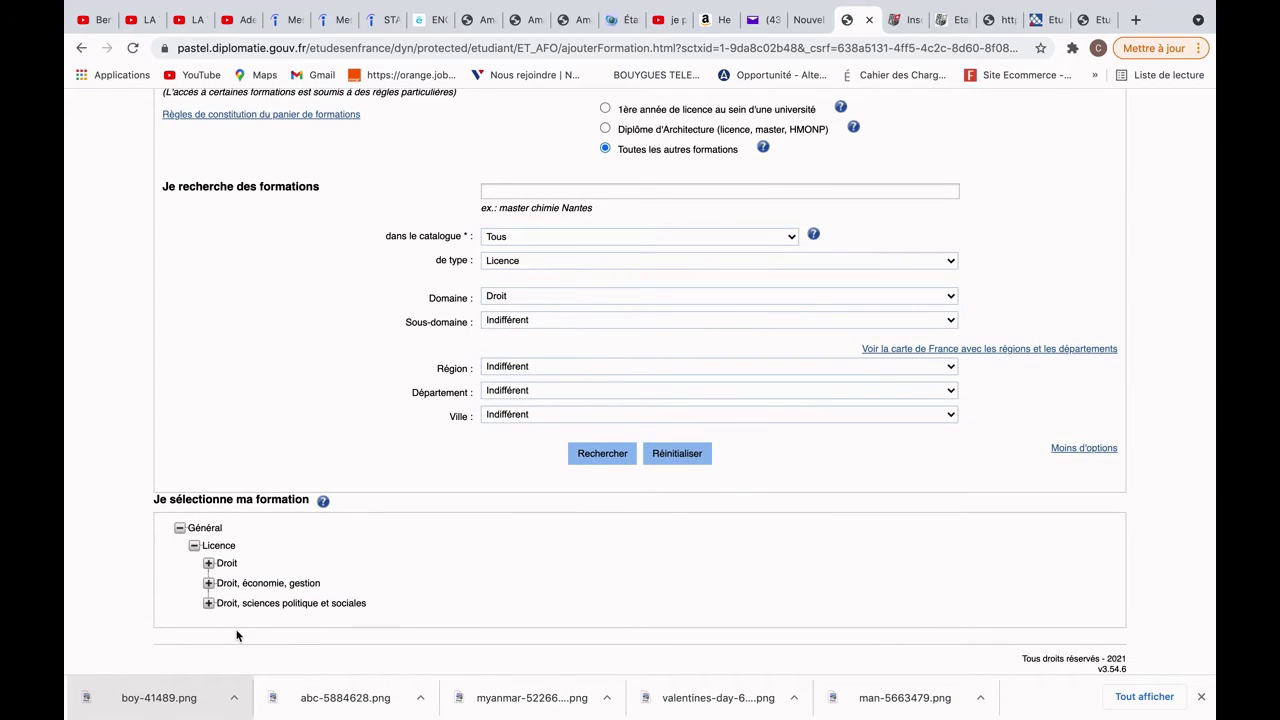
pyautogui.click(208, 563)
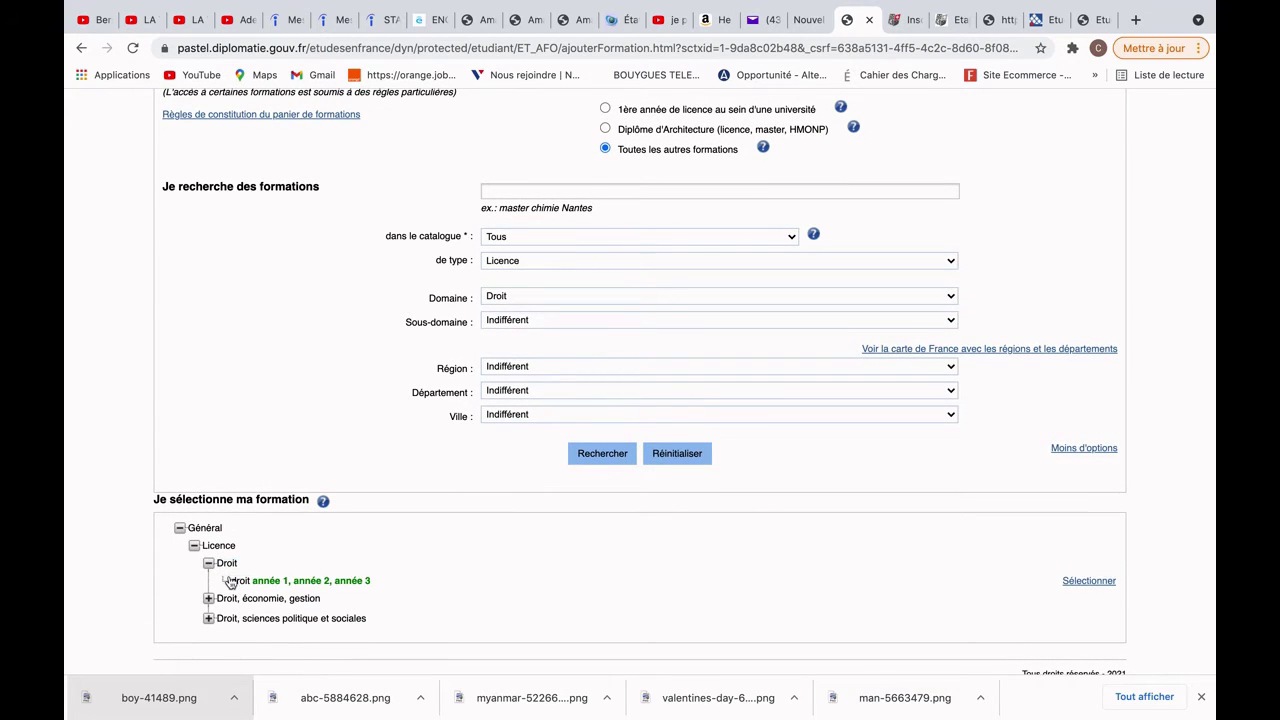
pyautogui.click(232, 581)
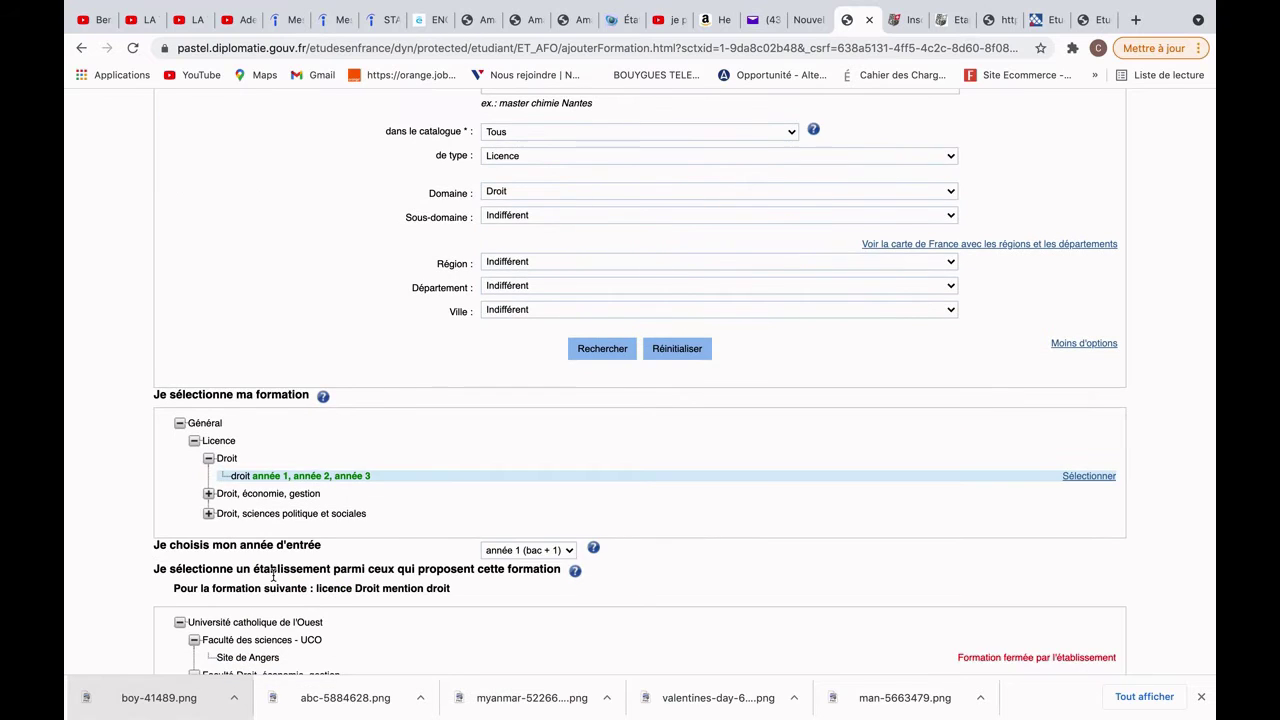
pyautogui.scroll(-2, 272, 575)
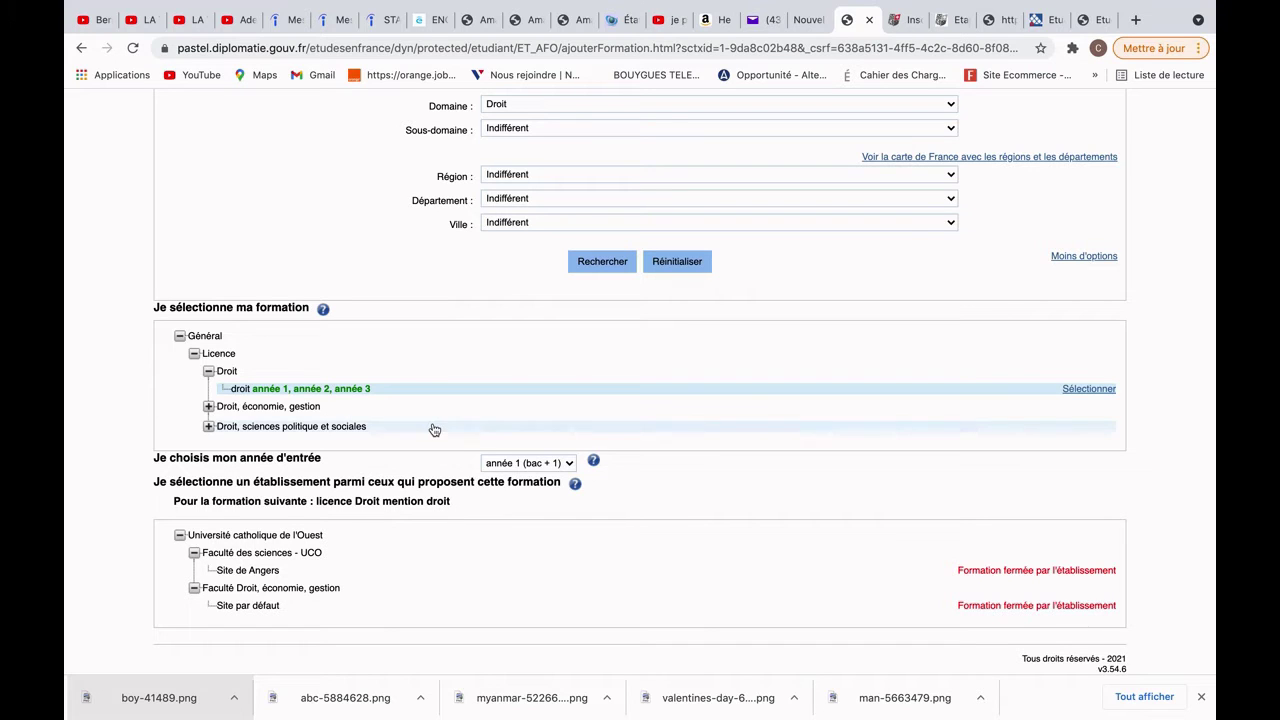
# Step: Expand Droit, économie, gestion, select its droit formation and review the establishments offering it
pyautogui.click(208, 406)
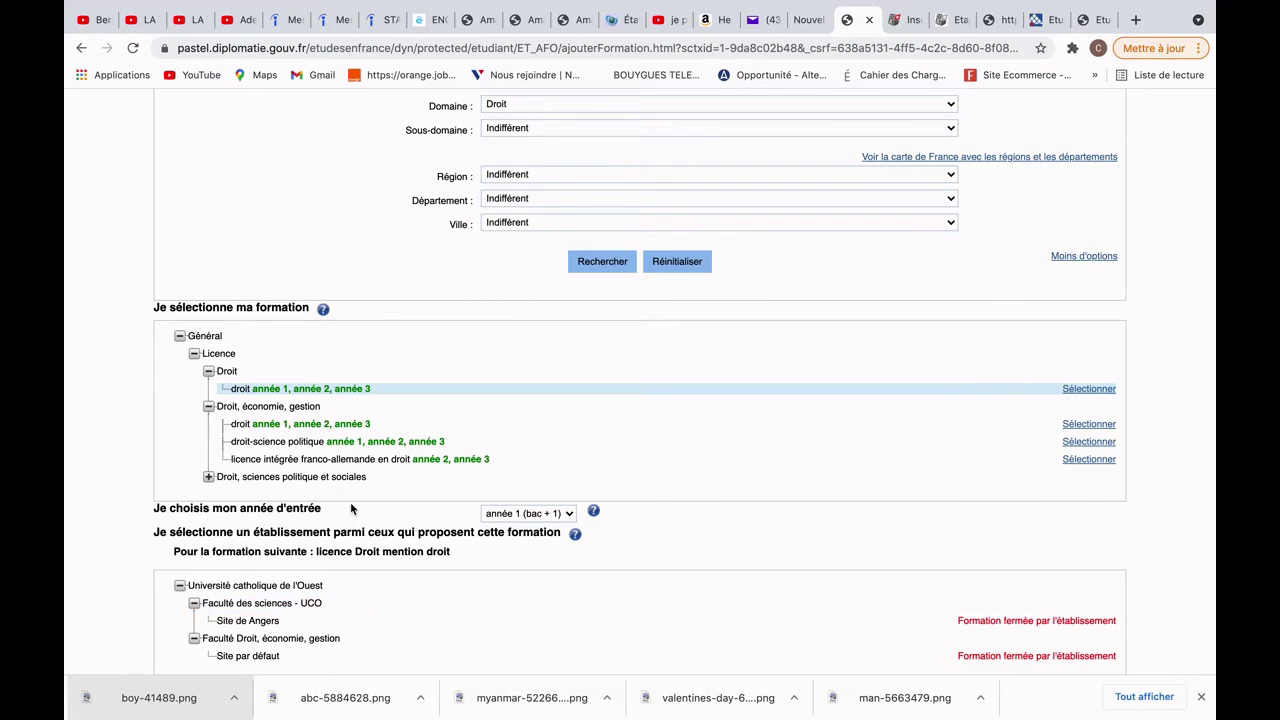
pyautogui.click(337, 425)
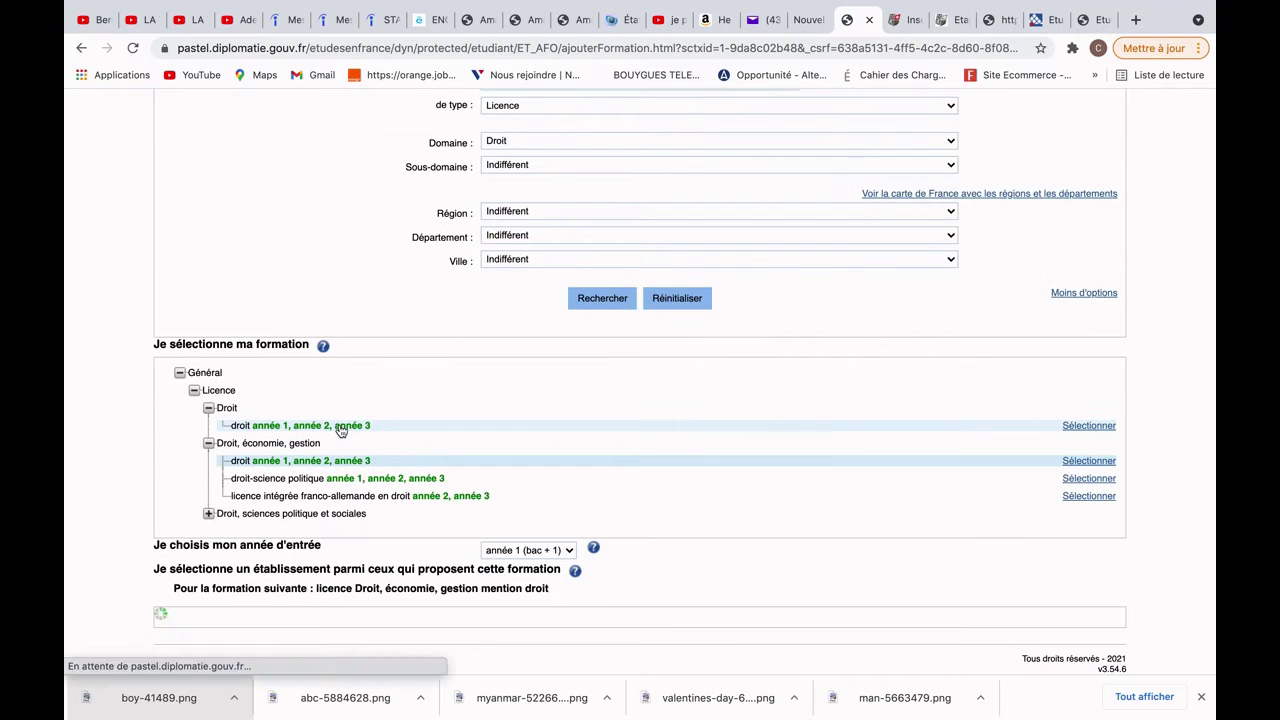
pyautogui.scroll(-5, 340, 430)
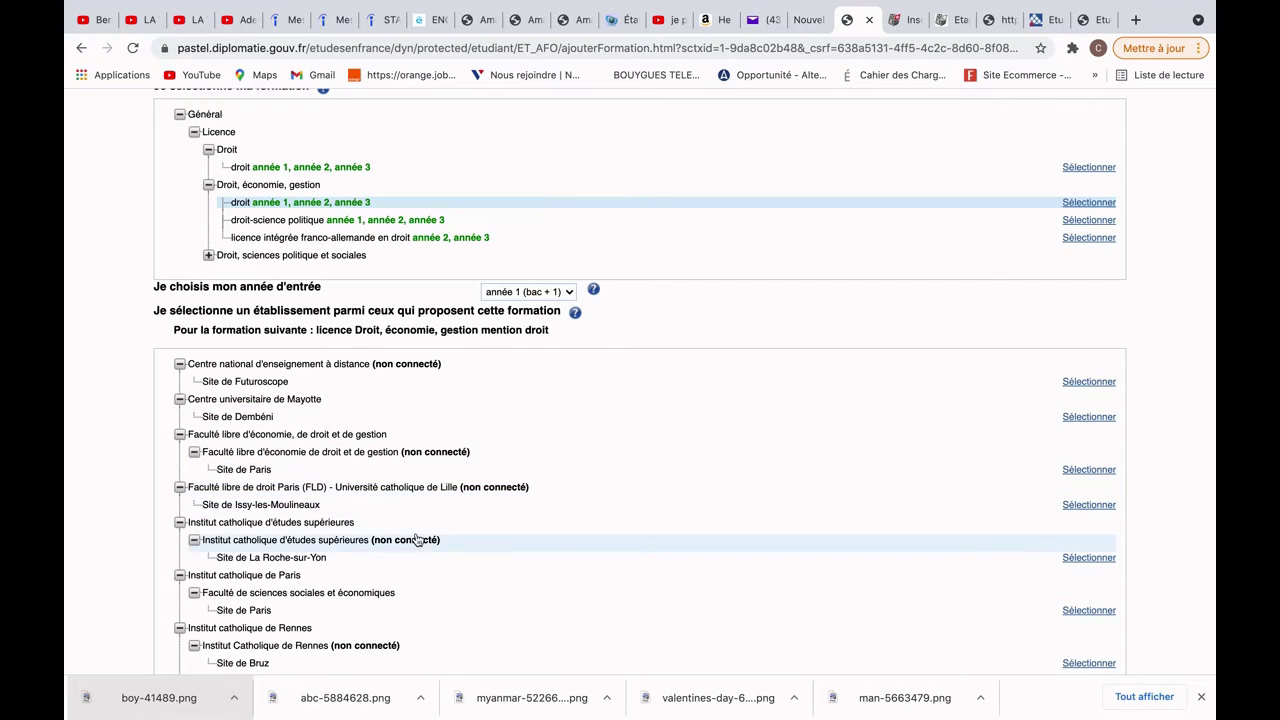
pyautogui.scroll(-2, 420, 591)
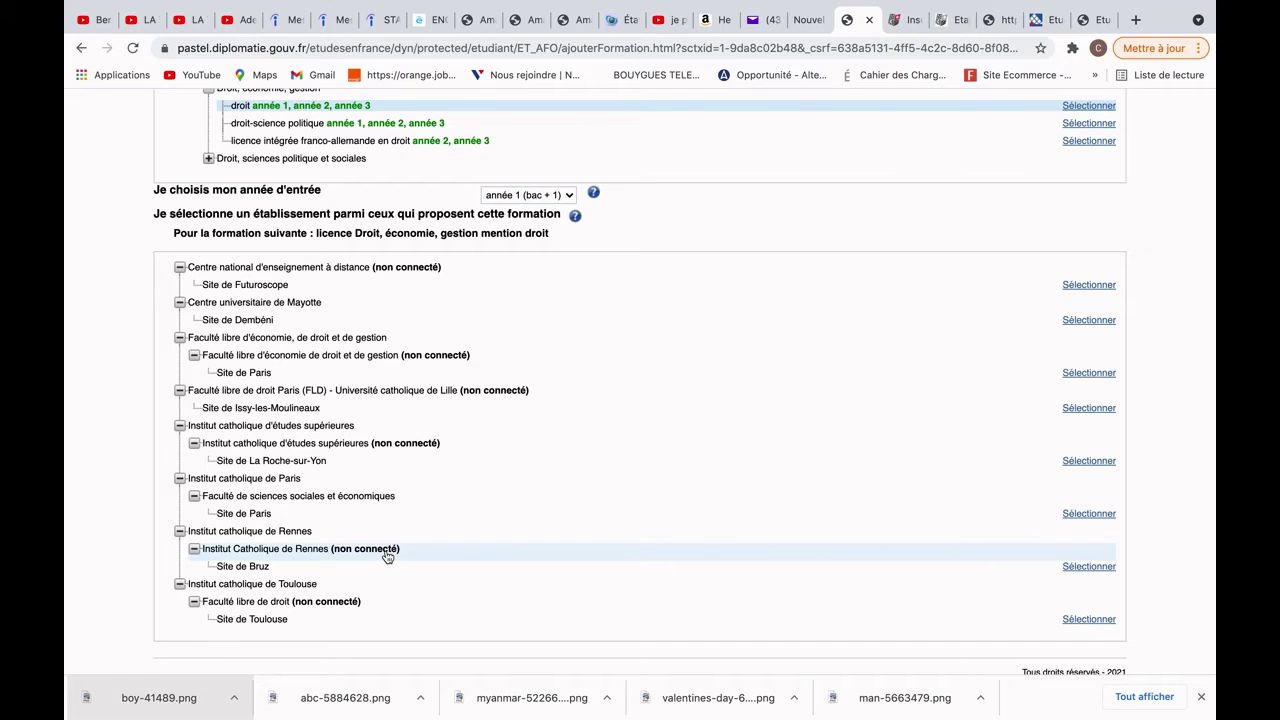
pyautogui.scroll(7, 381, 425)
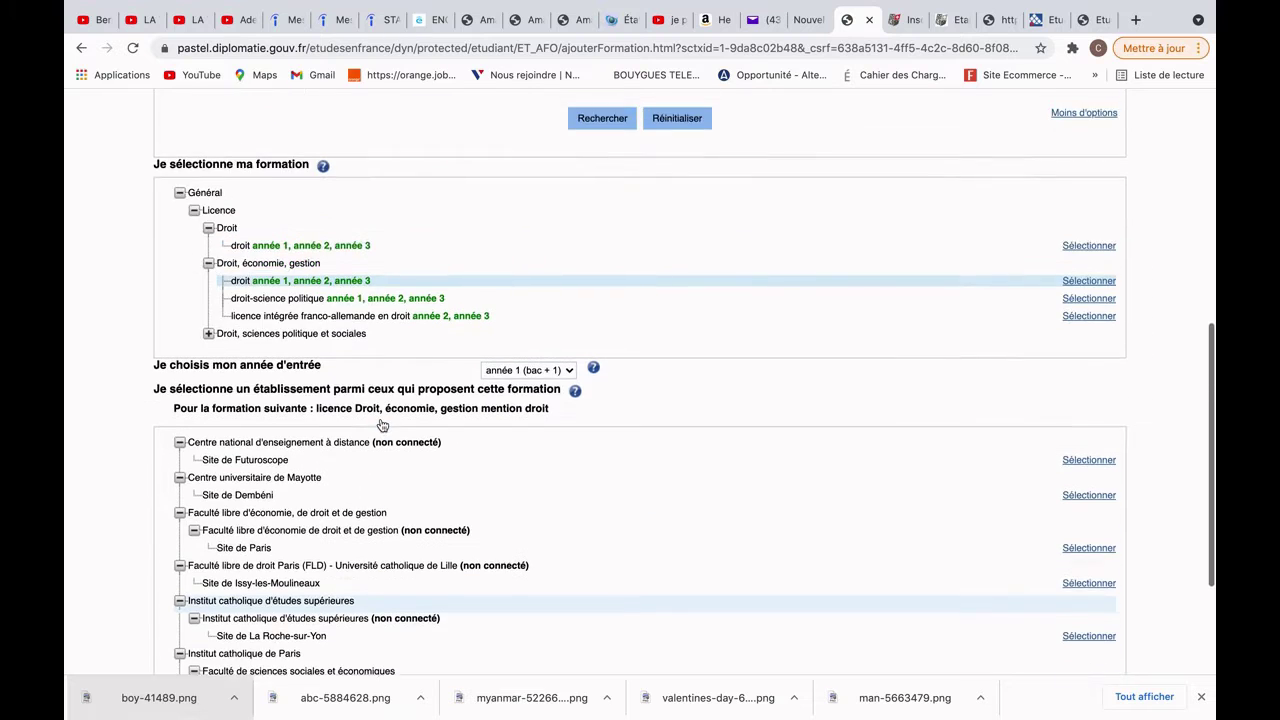
pyautogui.scroll(3, 381, 425)
pyautogui.scroll(-9, 382, 424)
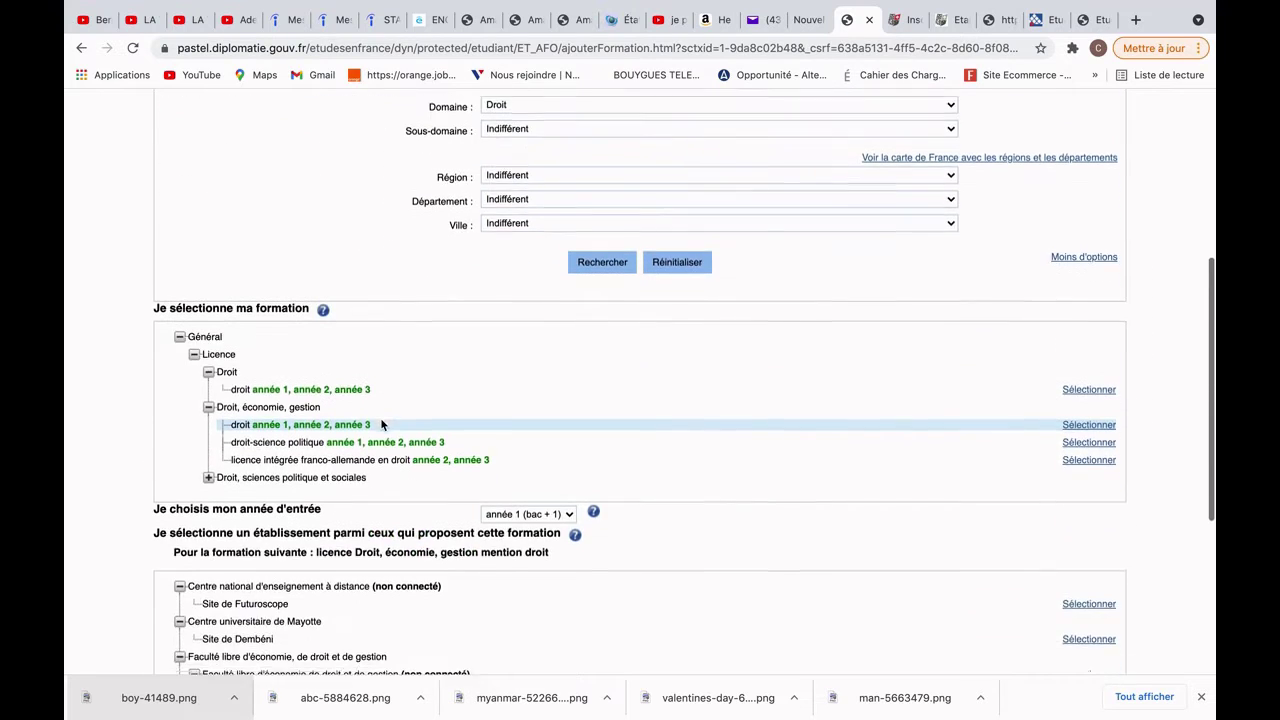
pyautogui.scroll(-1, 381, 425)
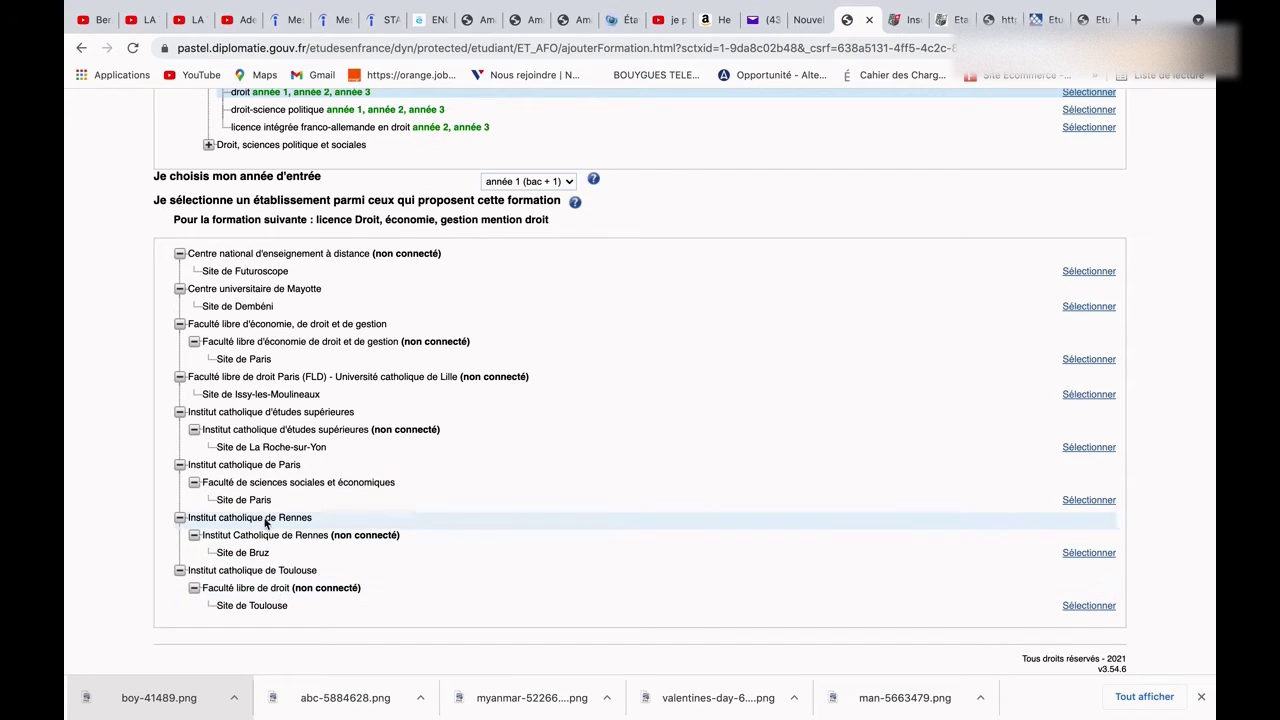
# Step: Select the Site de Issy-les-Moulineaux of Faculté libre de droit Paris and try to add the formation to the basket
pyautogui.click(270, 396)
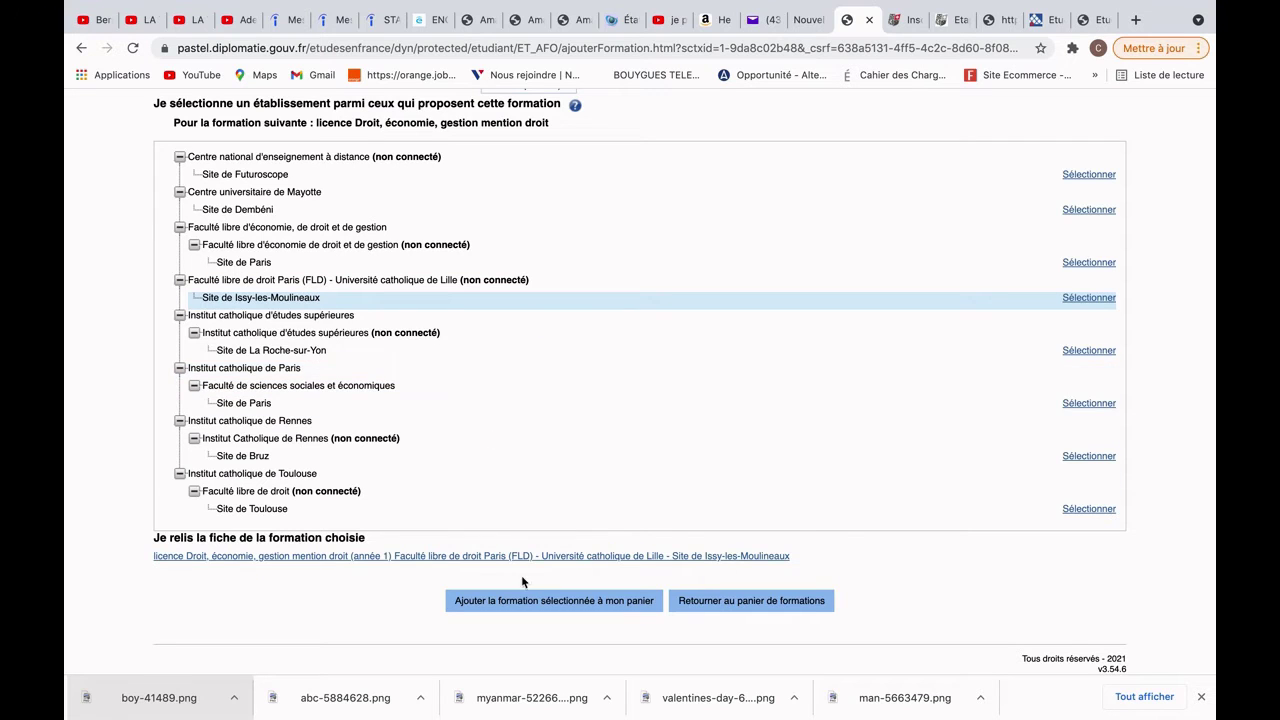
pyautogui.click(524, 604)
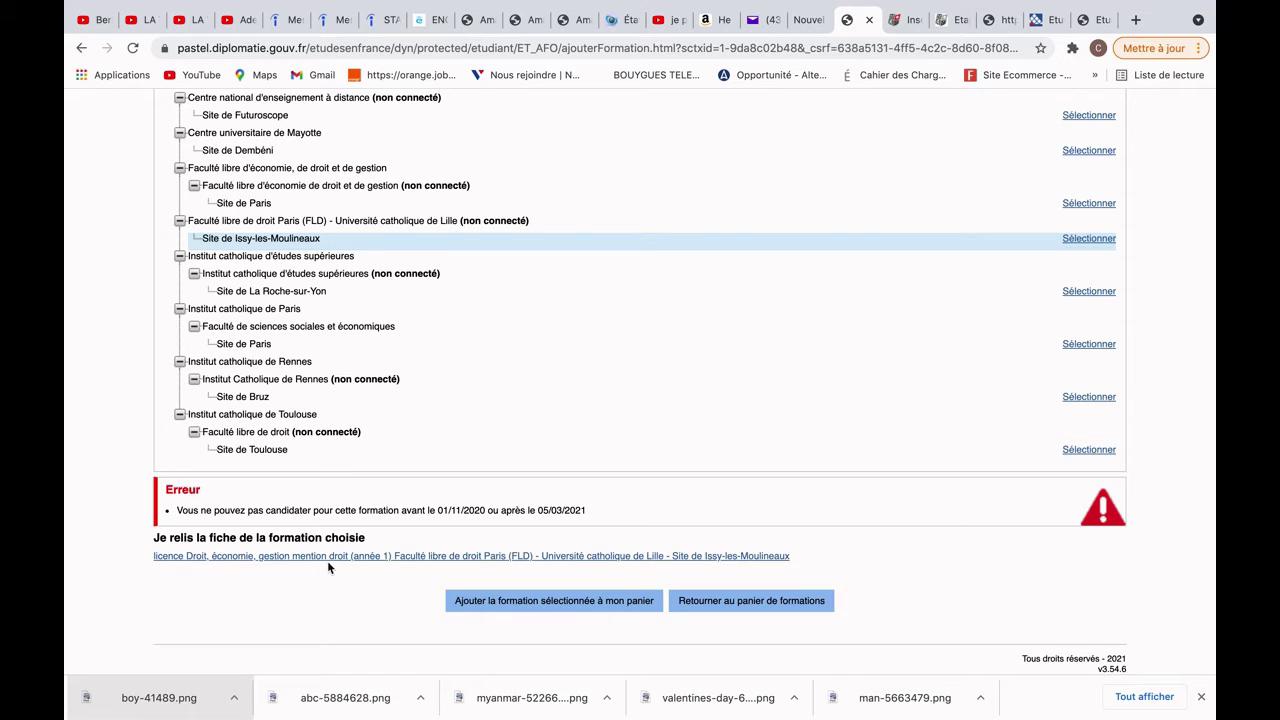
# Step: Open the information sheet of the chosen formation, review its contact details and visit the establishment's website
pyautogui.click(355, 557)
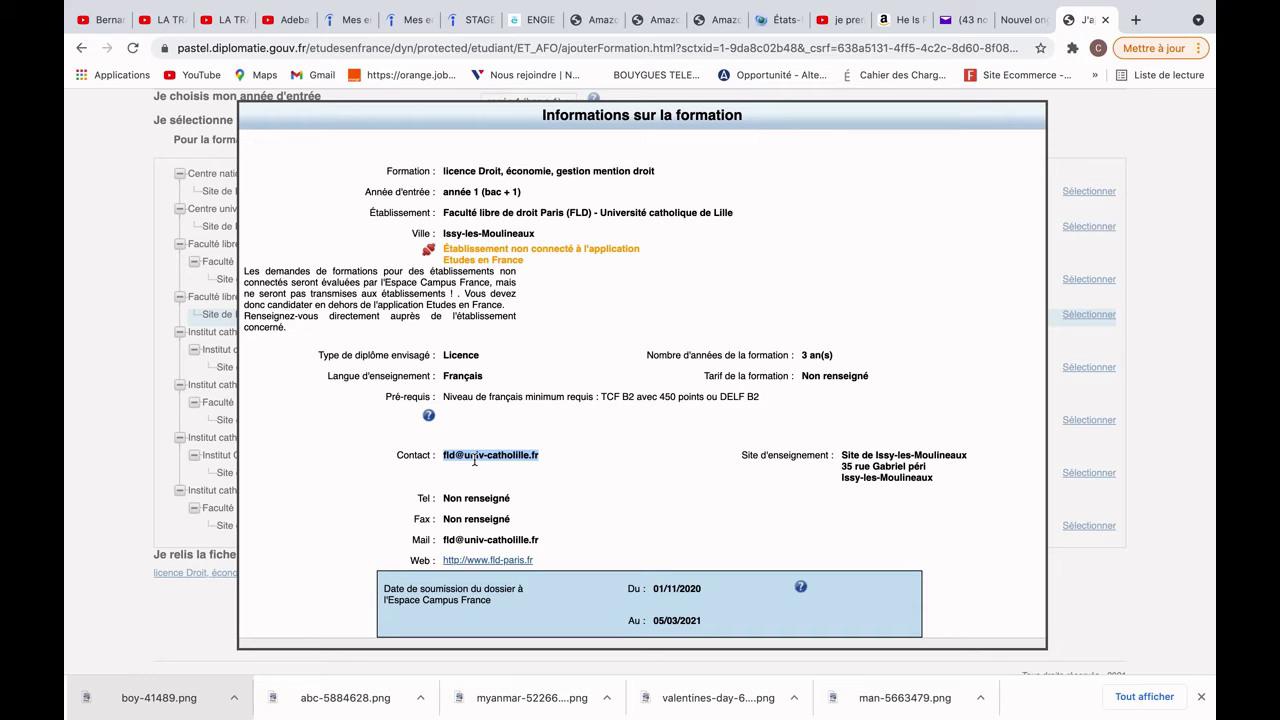
pyautogui.scroll(-1, 474, 460)
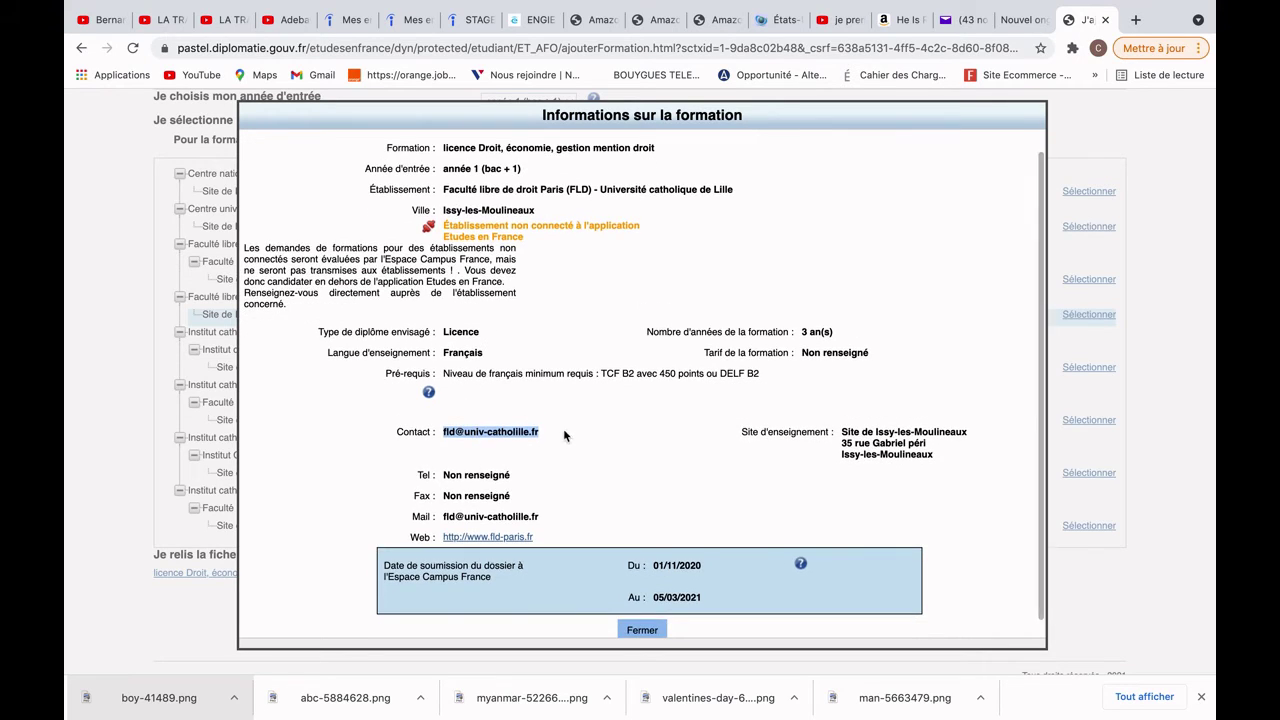
pyautogui.click(481, 540)
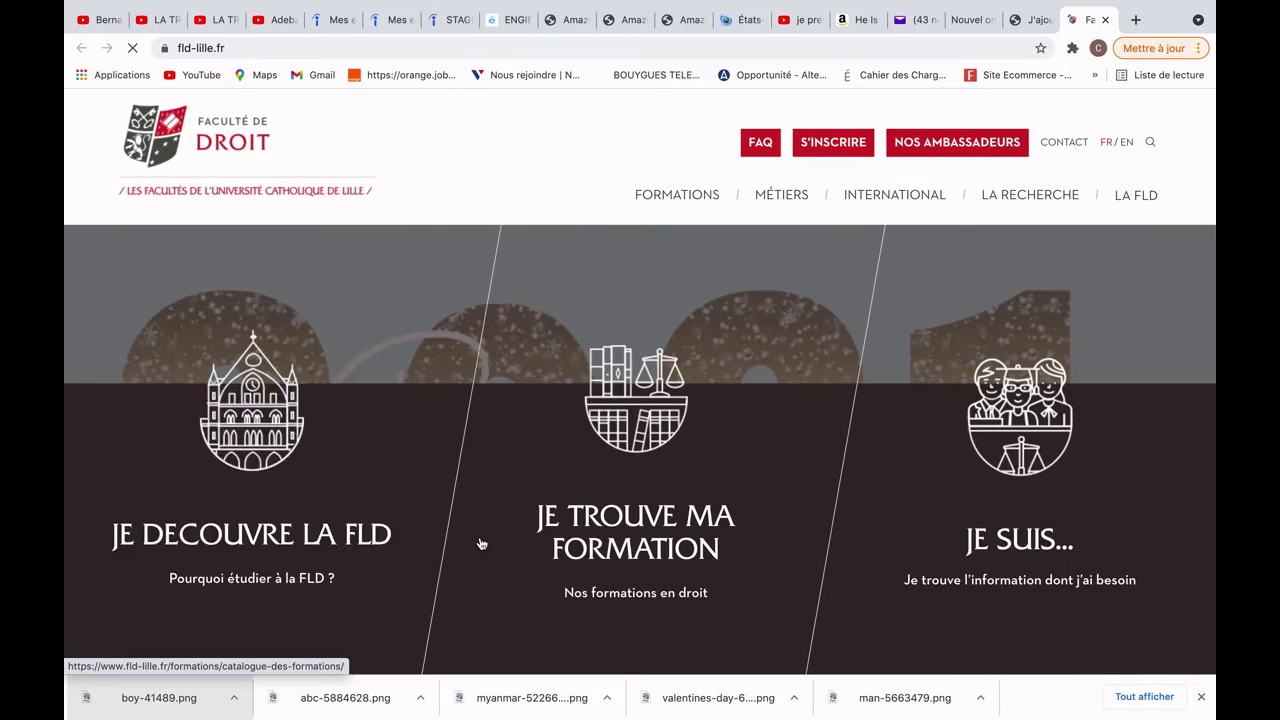
# Step: Dismiss the pop-up on the Faculté de Droit website and open the Nos licences page under Formations
pyautogui.scroll(-1, 480, 543)
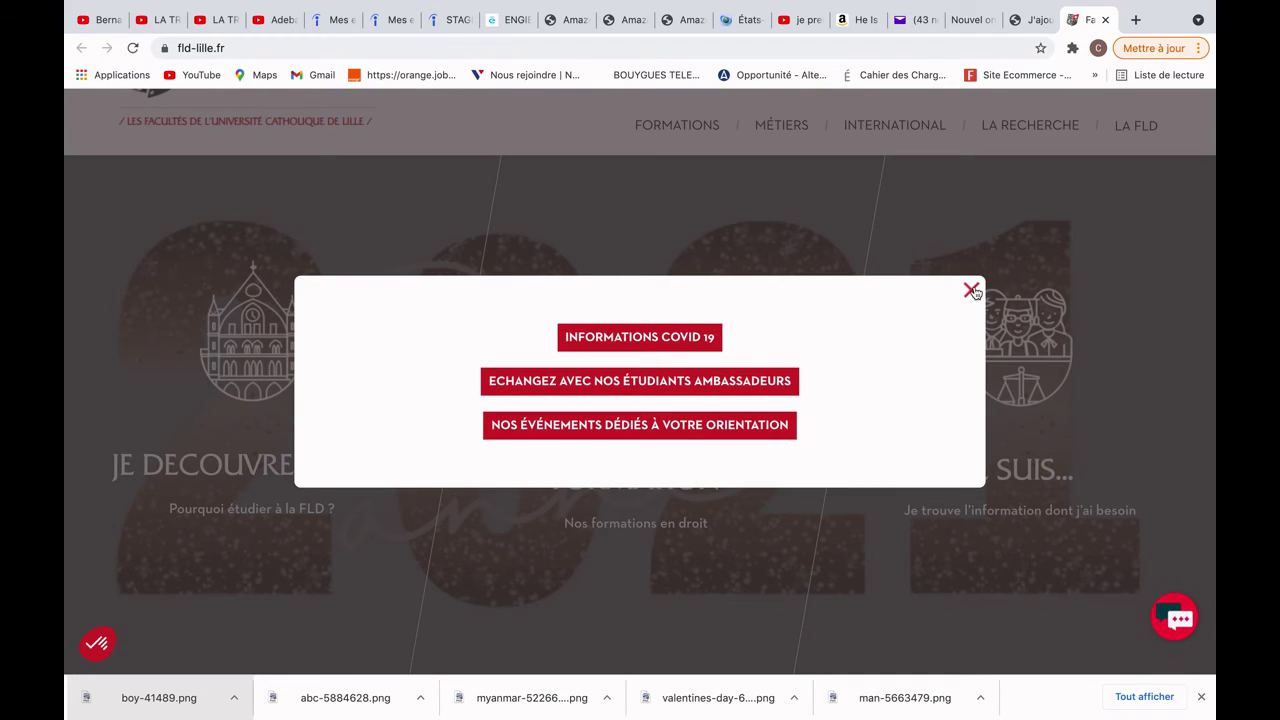
pyautogui.click(972, 291)
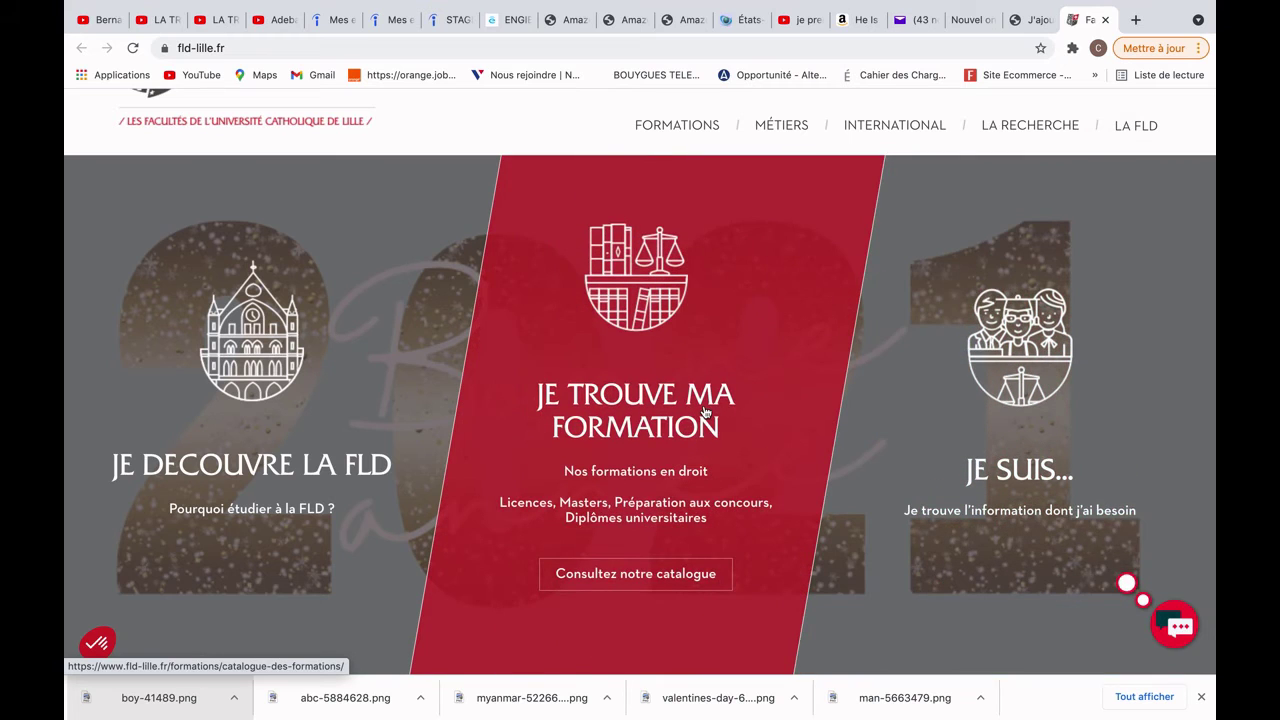
pyautogui.scroll(-3, 705, 411)
pyautogui.scroll(4, 705, 411)
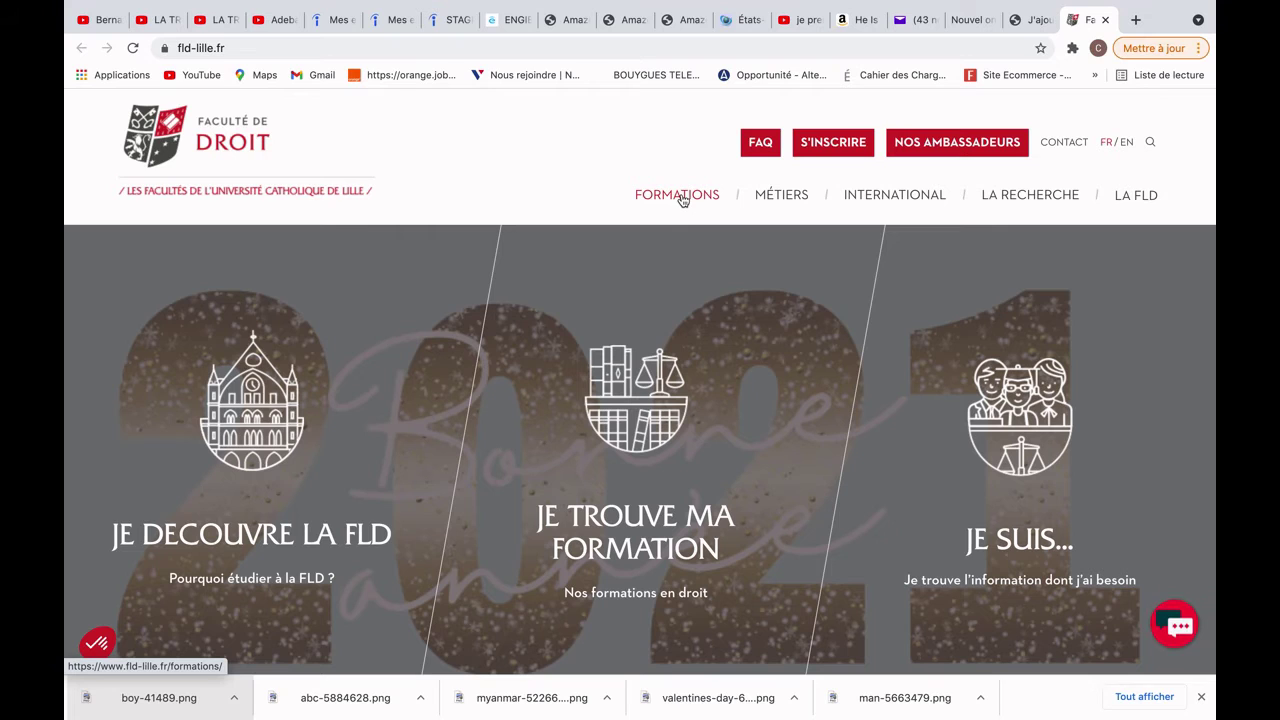
pyautogui.moveTo(682, 200)
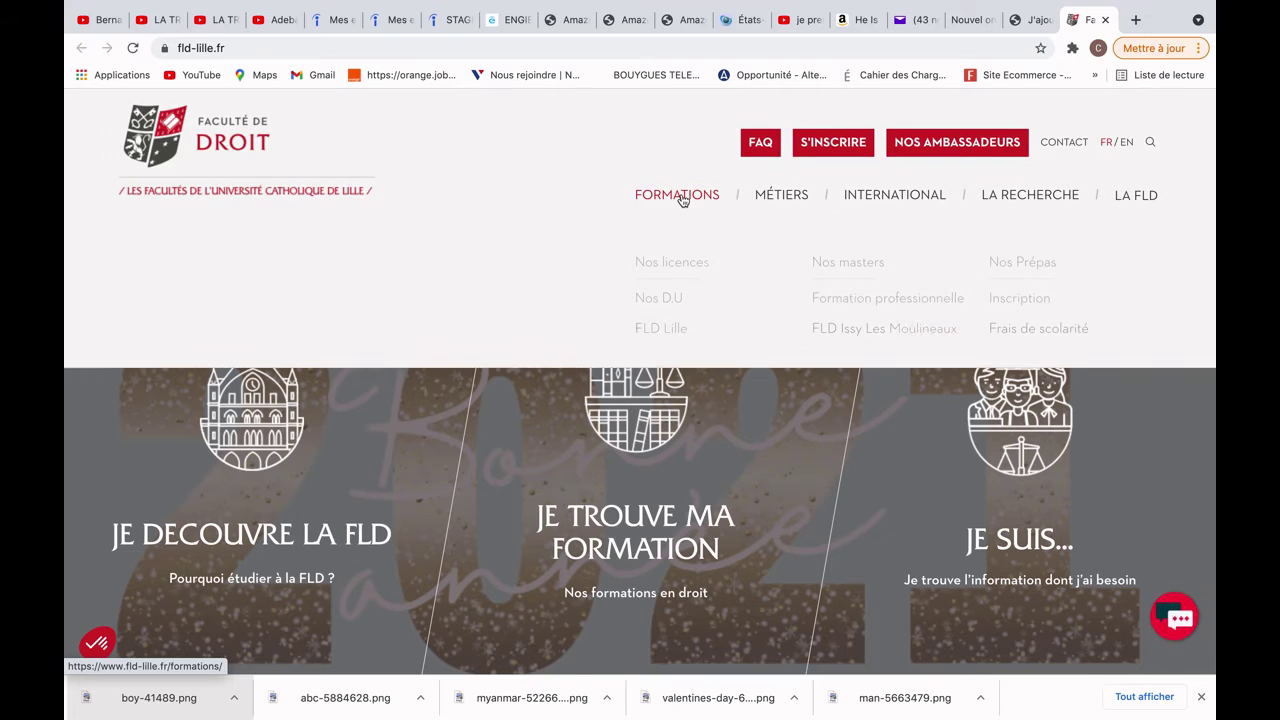
pyautogui.click(665, 264)
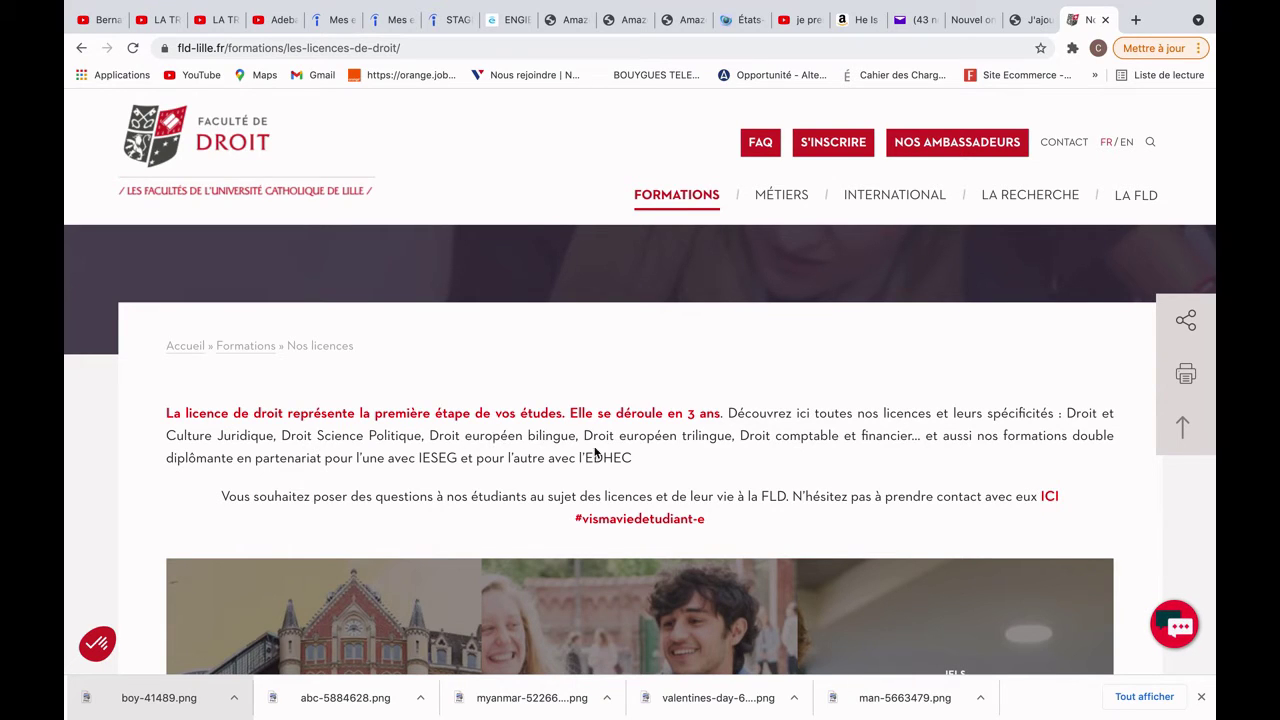
# Step: Look through the law licences offered and open Licence Droit Culture Juridique – Campus Lille et Issy
pyautogui.scroll(-3, 324, 521)
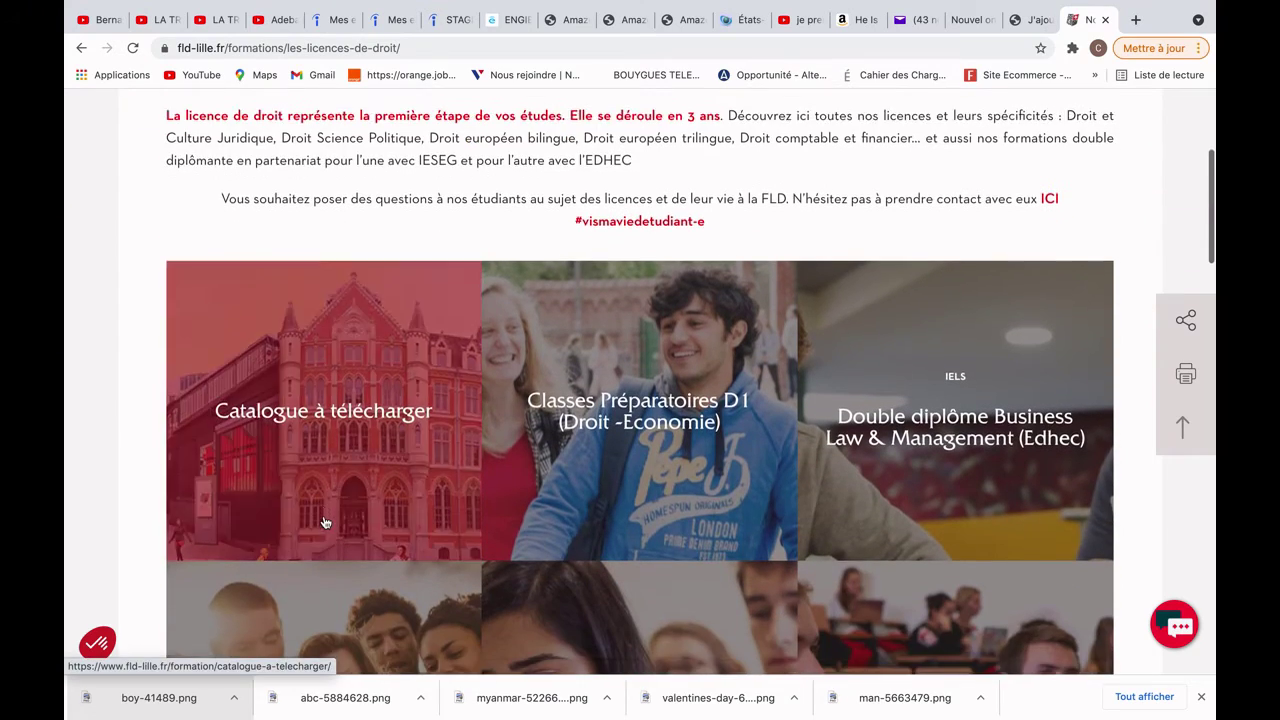
pyautogui.scroll(-2, 481, 430)
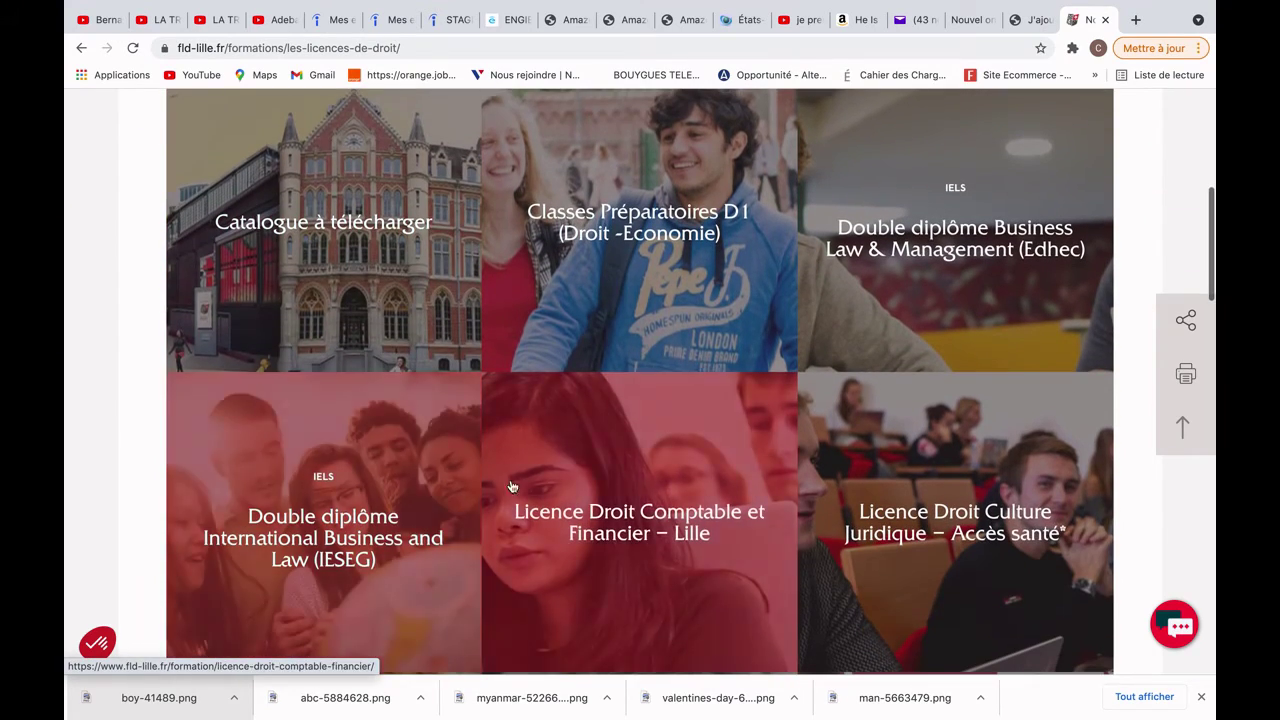
pyautogui.scroll(-1, 562, 523)
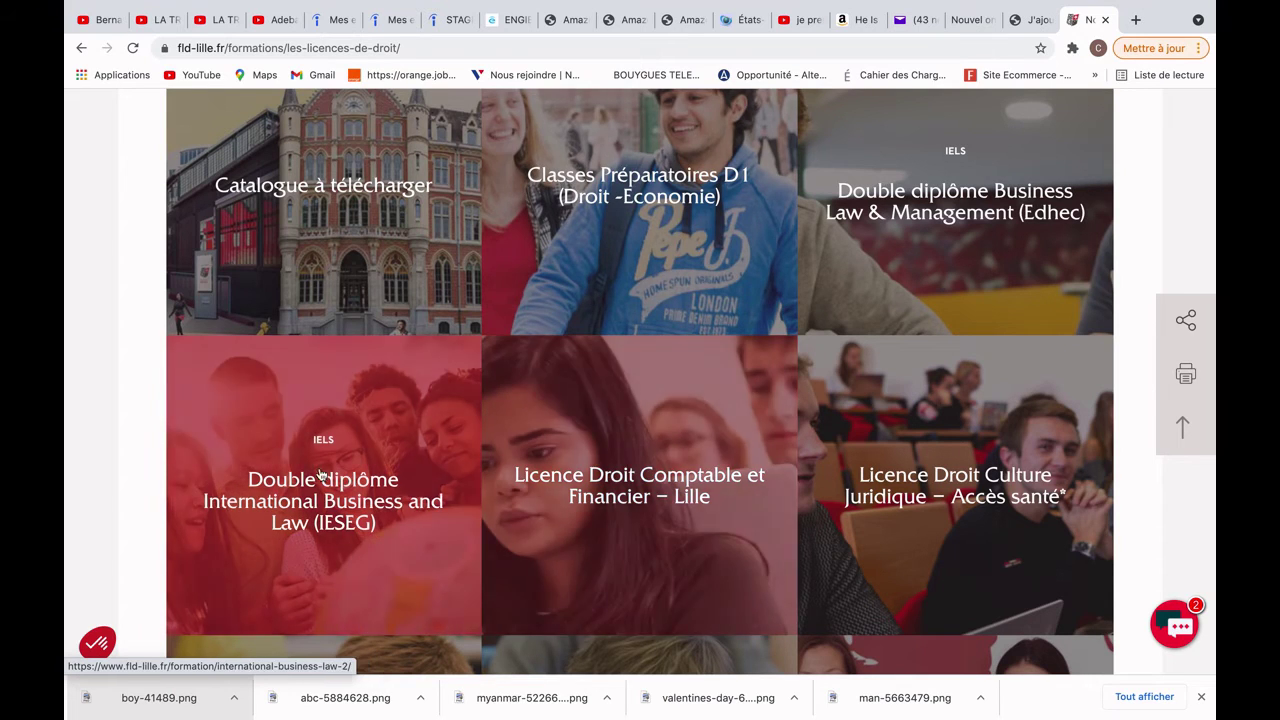
pyautogui.scroll(-2, 640, 528)
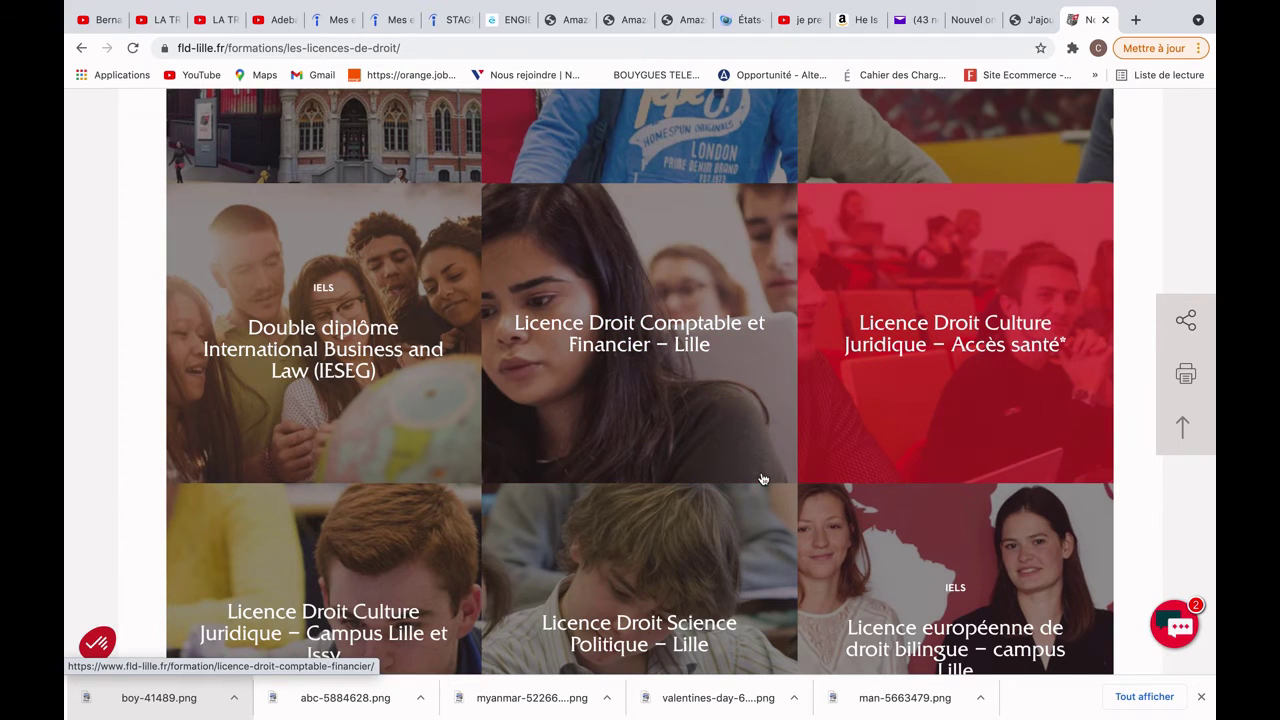
pyautogui.scroll(-3, 543, 549)
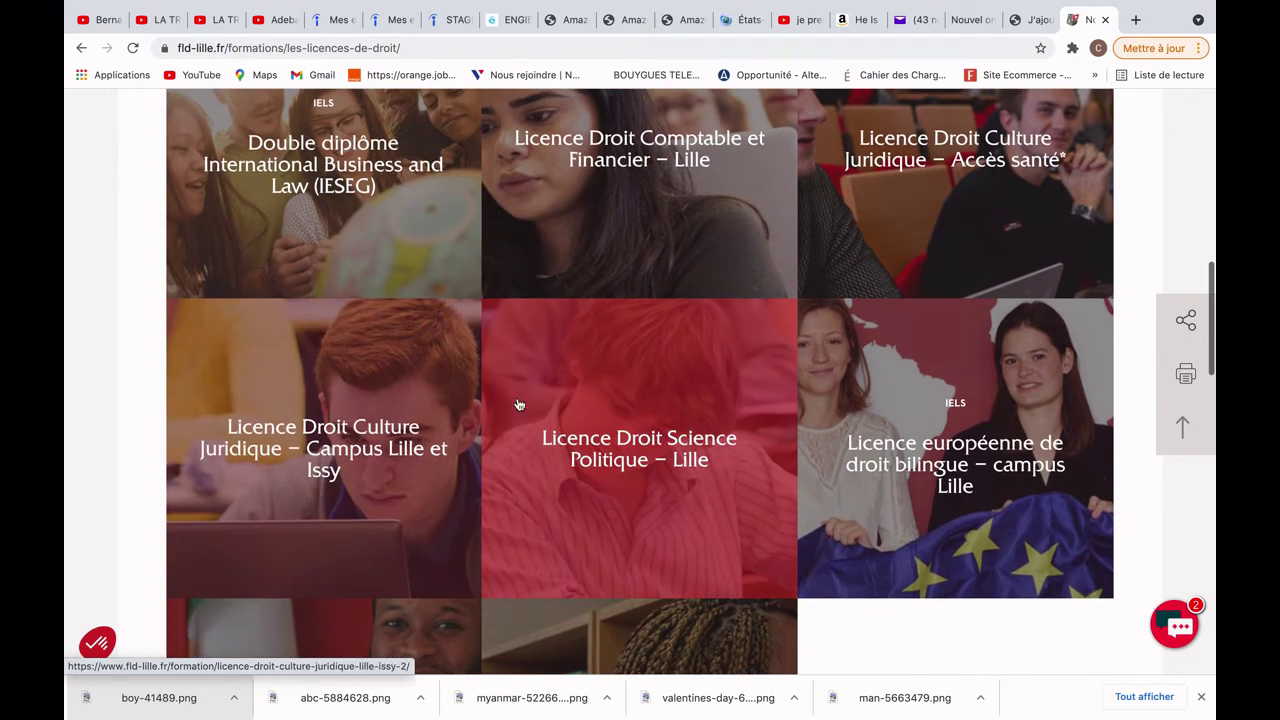
pyautogui.click(323, 405)
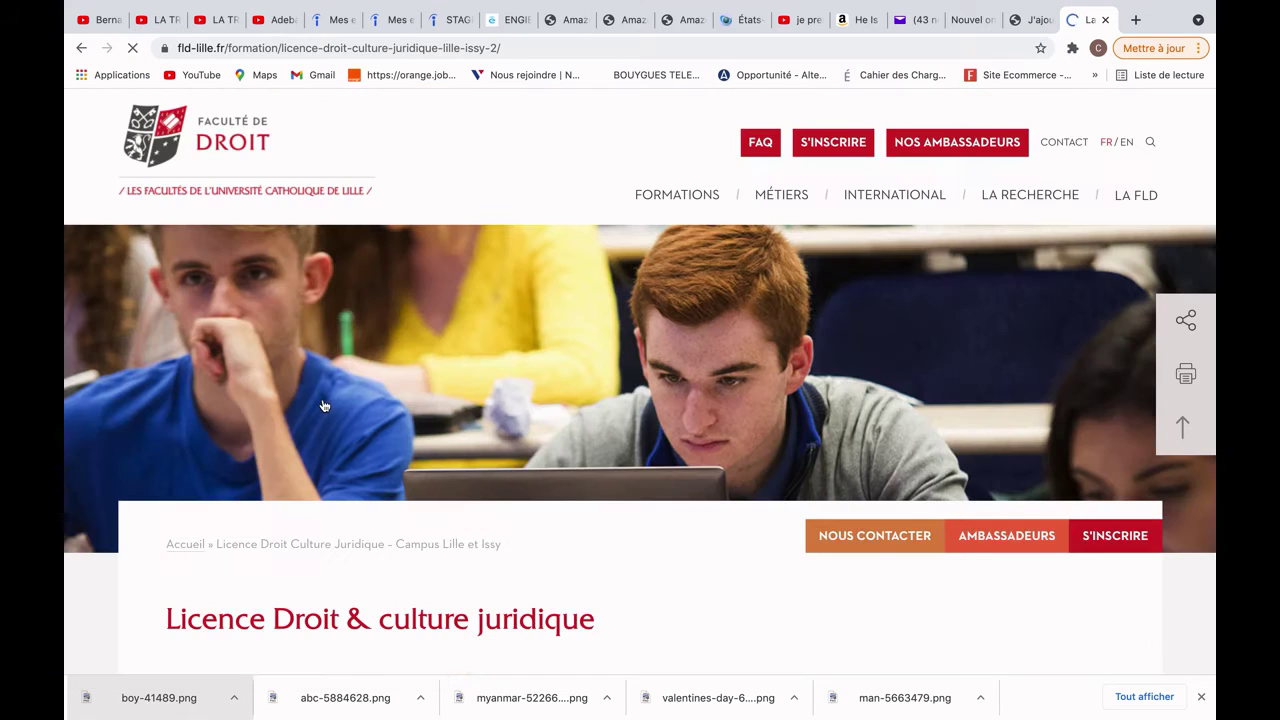
# Step: Read the Licence Droit & culture juridique overview and expand Programme Licence 1 to review its course units
pyautogui.scroll(-2, 323, 405)
pyautogui.scroll(-1, 323, 405)
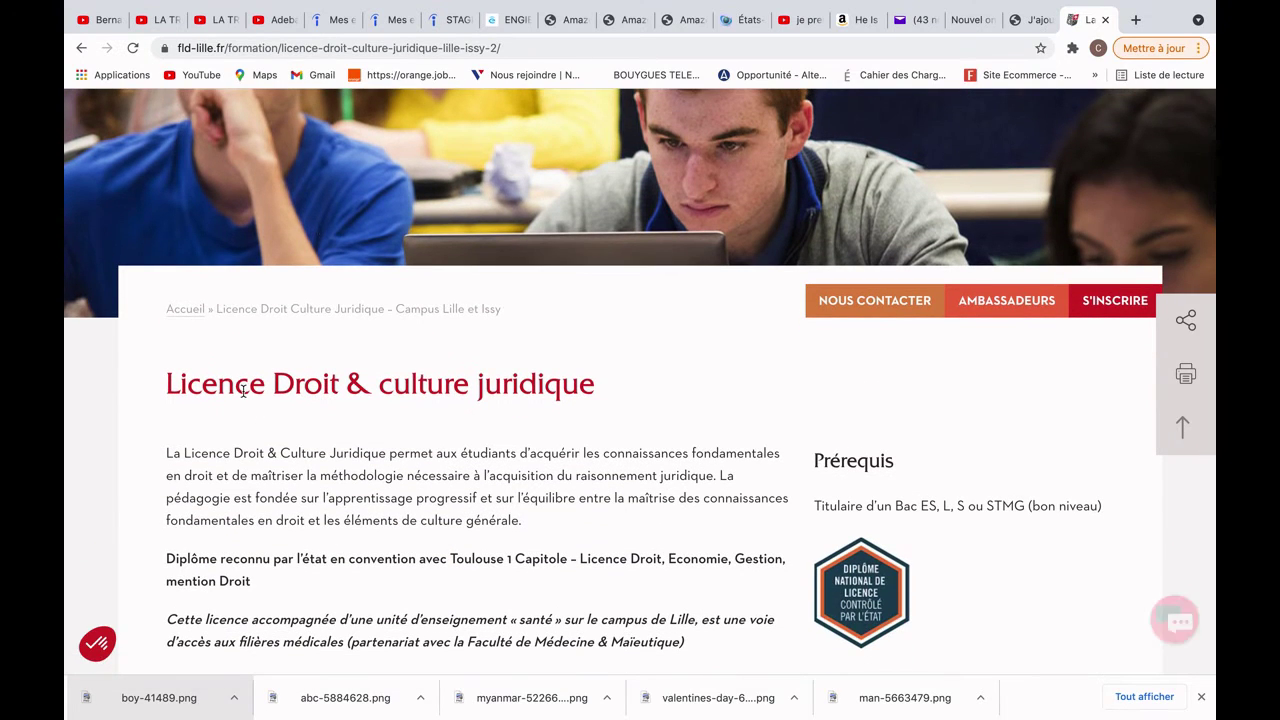
pyautogui.scroll(-5, 383, 491)
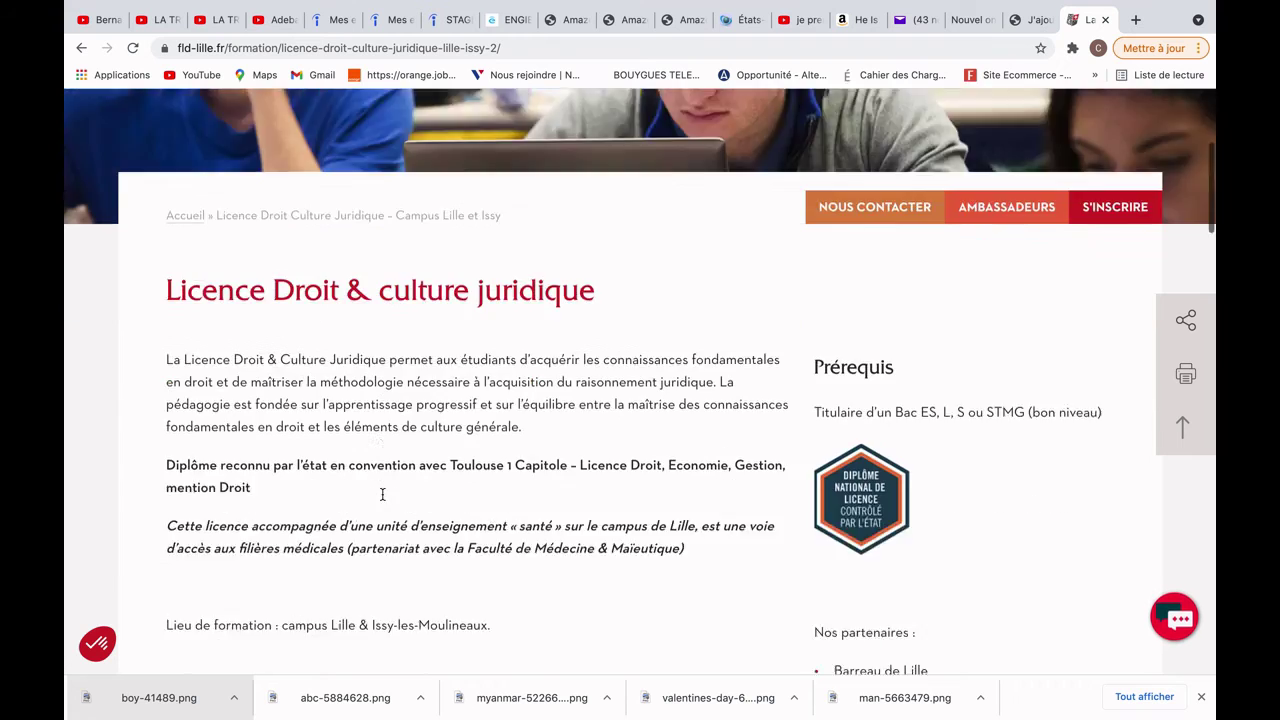
pyautogui.scroll(-4, 383, 500)
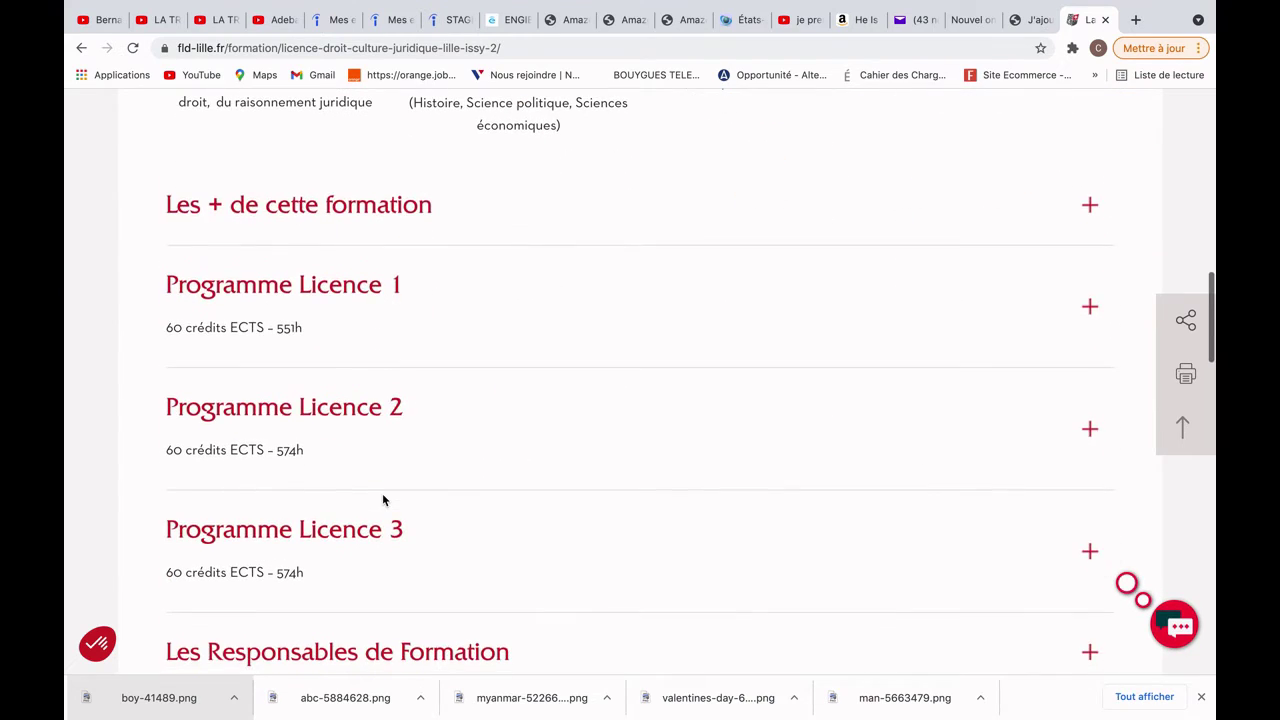
pyautogui.click(365, 271)
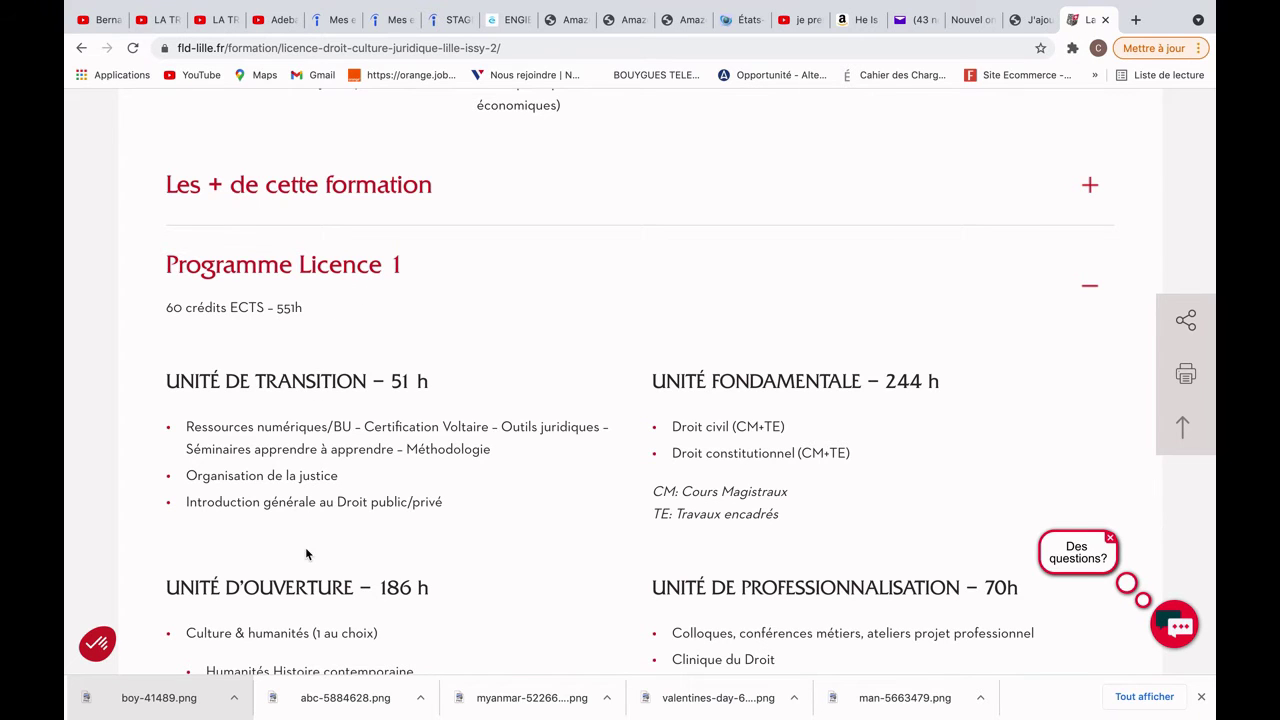
pyautogui.scroll(-1, 307, 487)
pyautogui.scroll(-6, 328, 505)
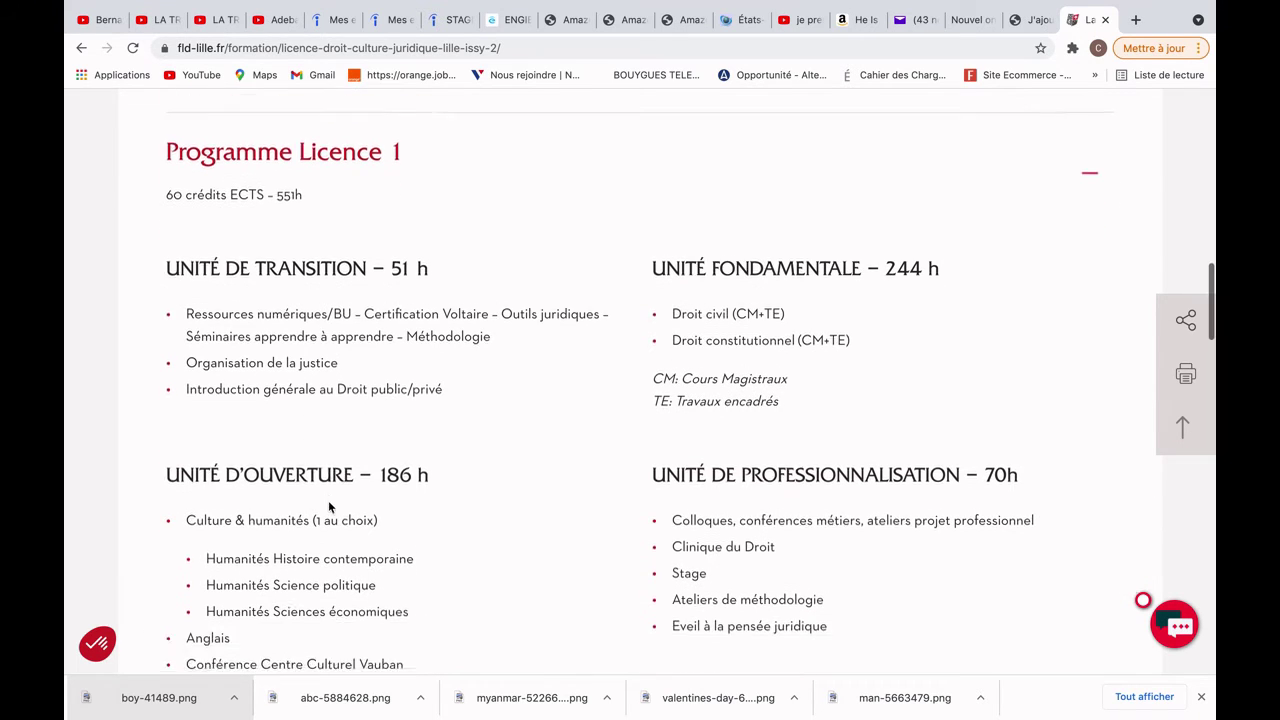
pyautogui.scroll(-1, 330, 507)
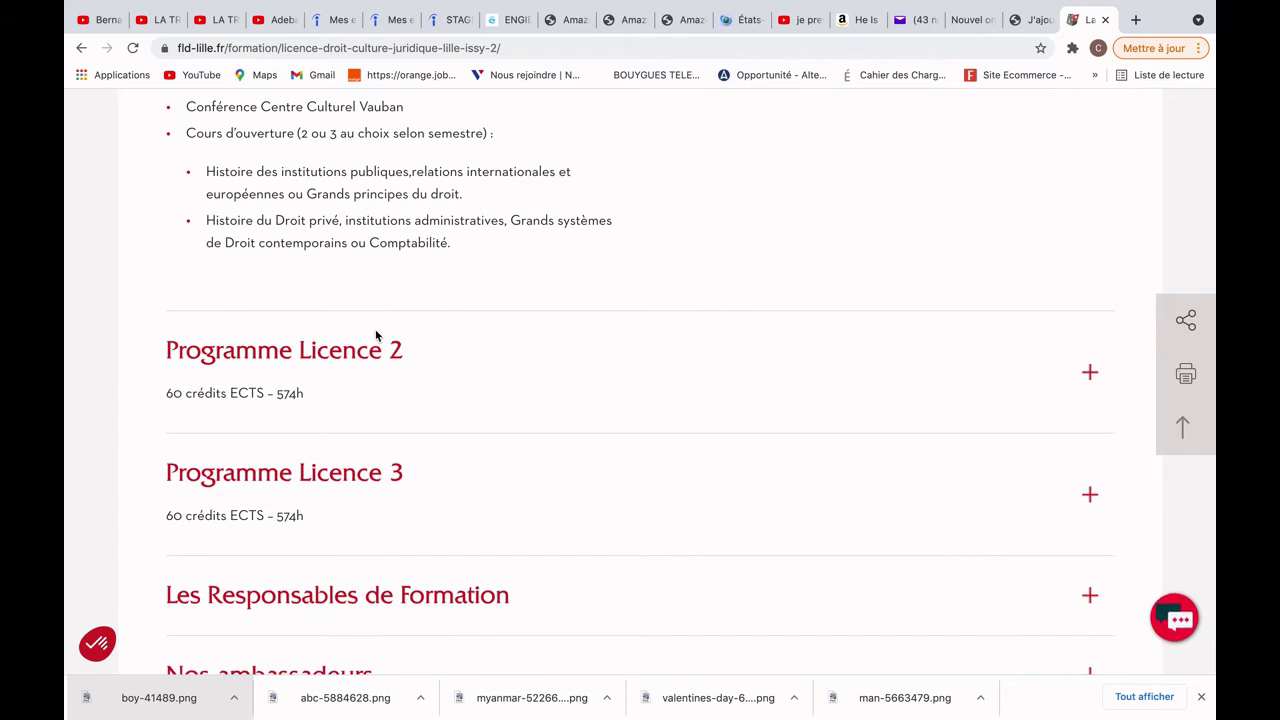
# Step: Expand Programme Licence 2 and Programme Licence 3 and look through their course units
pyautogui.click(334, 358)
pyautogui.scroll(-2, 337, 363)
pyautogui.scroll(-6, 338, 363)
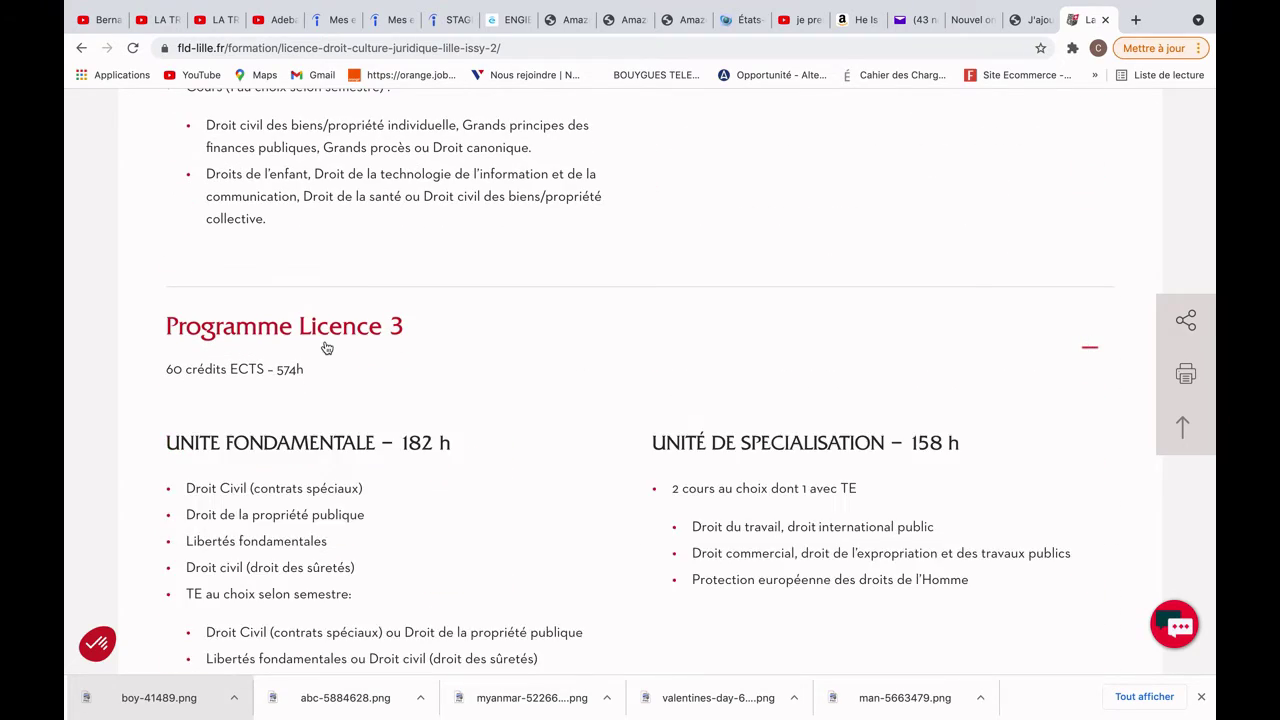
pyautogui.scroll(-8, 326, 345)
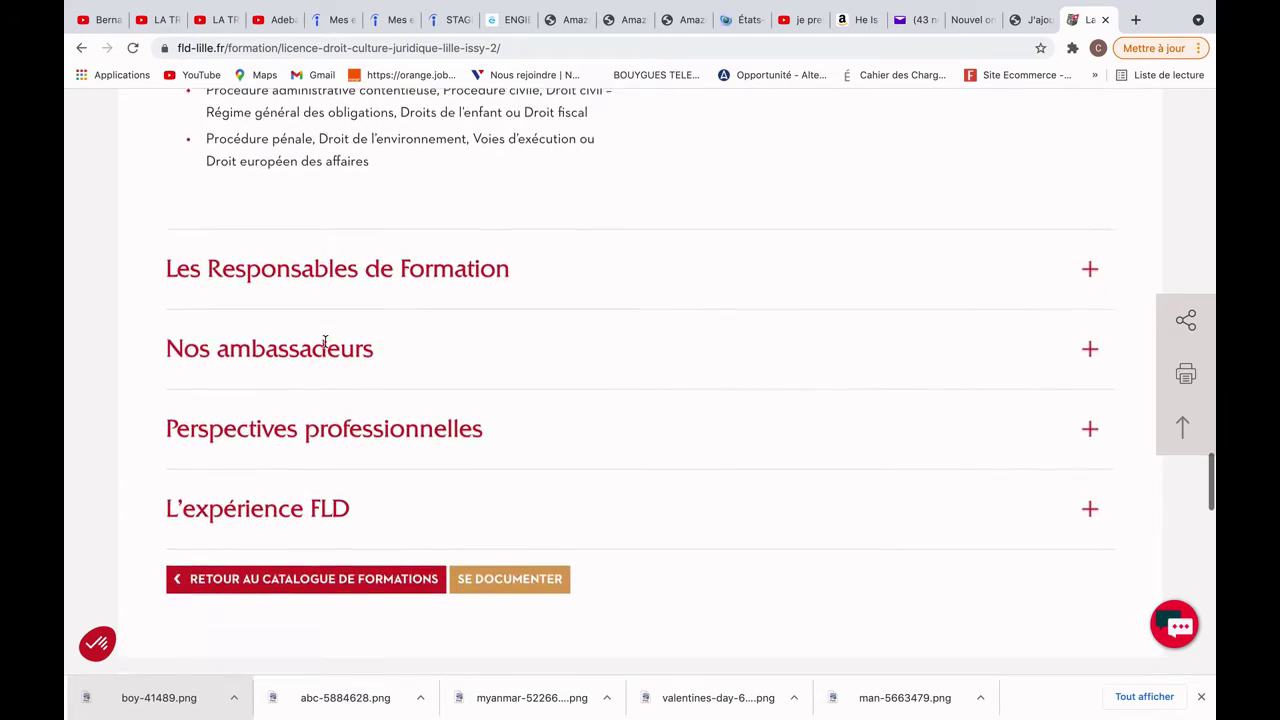
# Step: Expand Les Responsables de Formation to view the people in charge of the licence at each campus
pyautogui.click(320, 258)
pyautogui.scroll(-1, 320, 262)
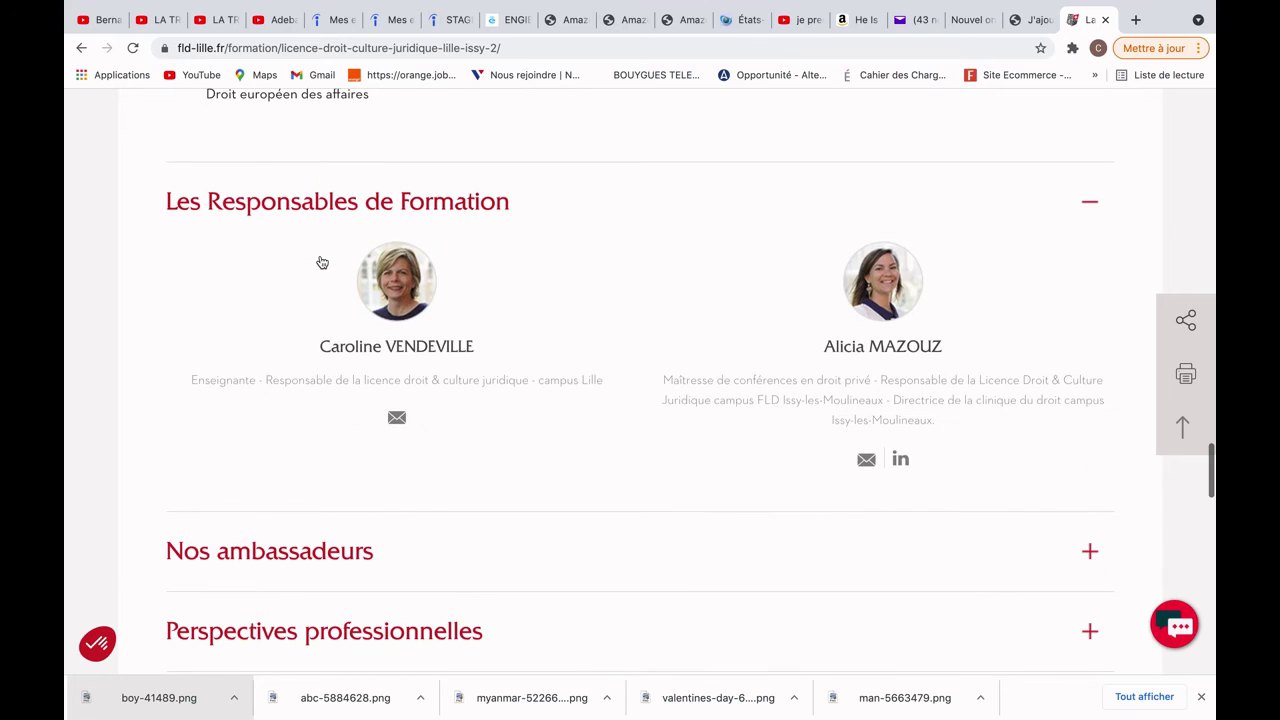
pyautogui.moveTo(357, 344)
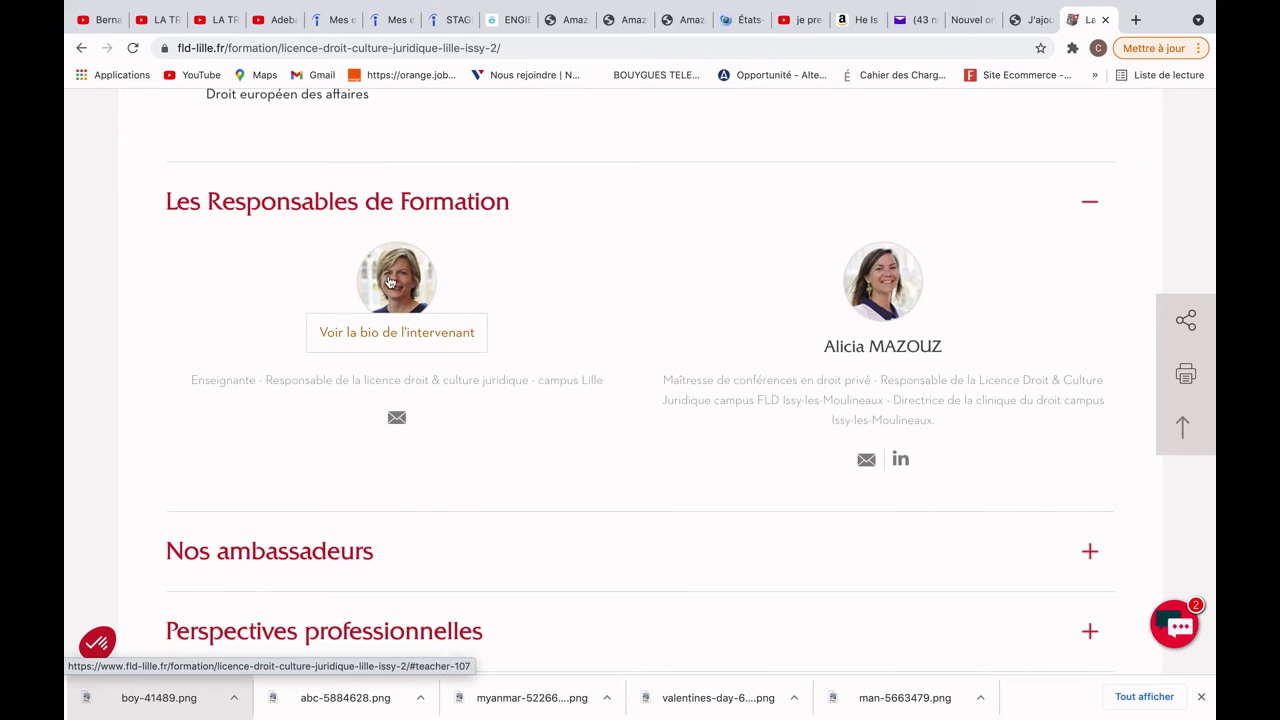
# Step: Go back over the course units of all three licence years, returning to the Les Responsables de Formation section
pyautogui.scroll(6, 569, 364)
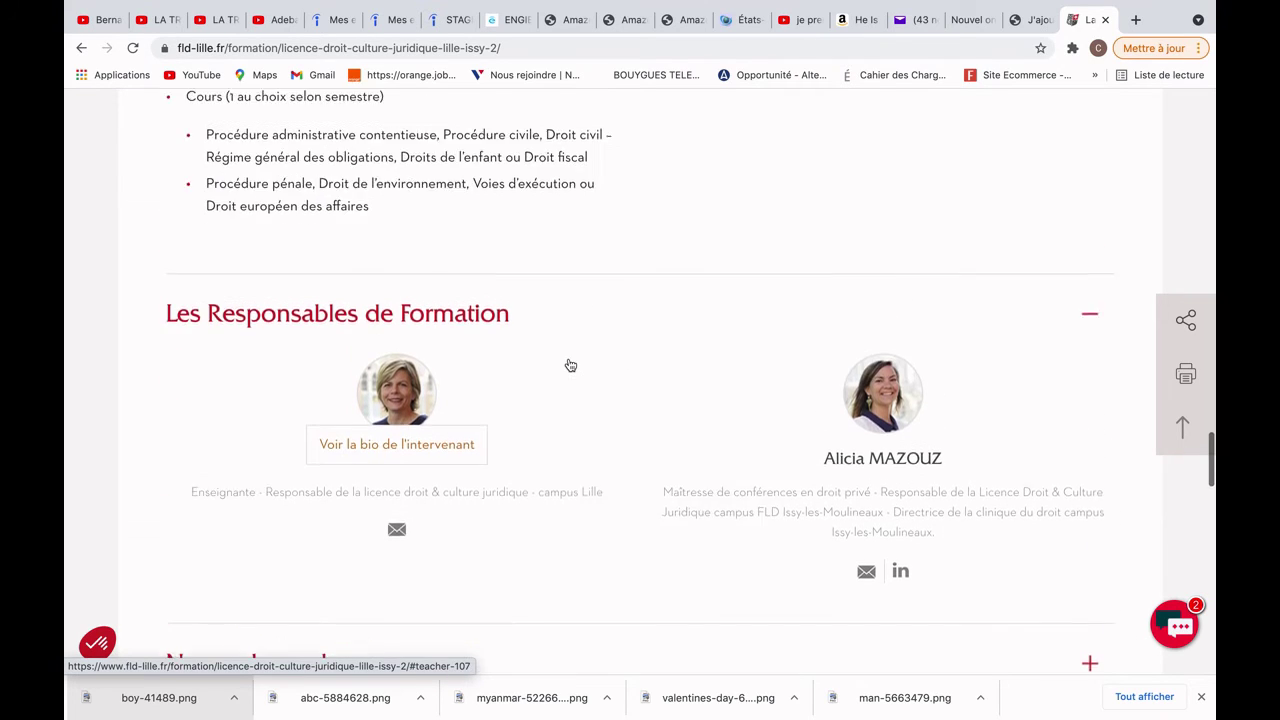
pyautogui.scroll(7, 568, 364)
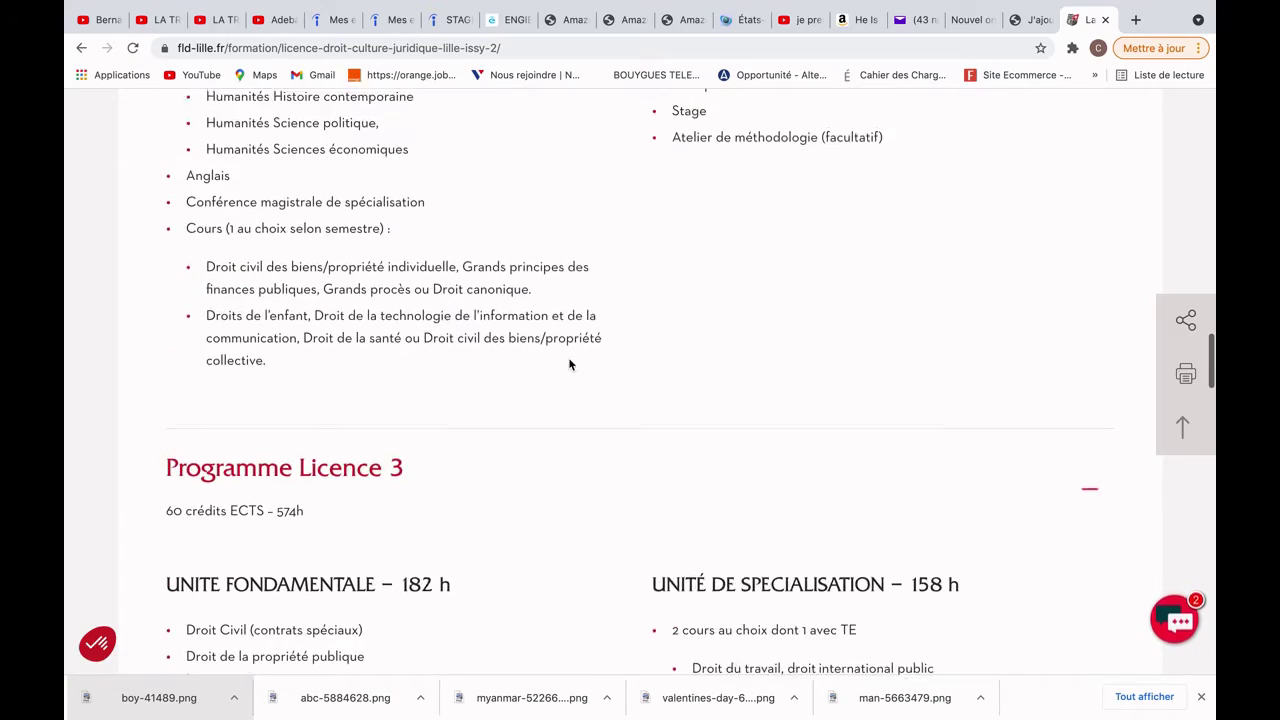
pyautogui.scroll(5, 461, 430)
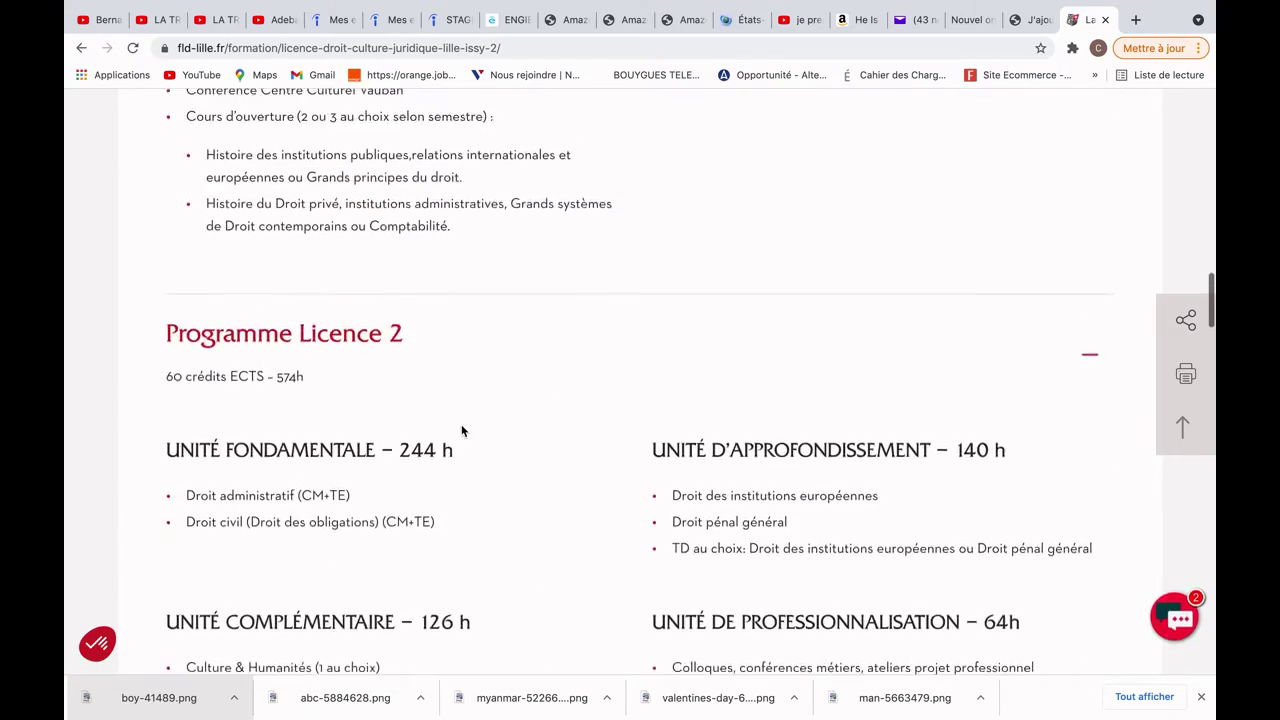
pyautogui.scroll(-5, 461, 430)
pyautogui.scroll(-1, 461, 430)
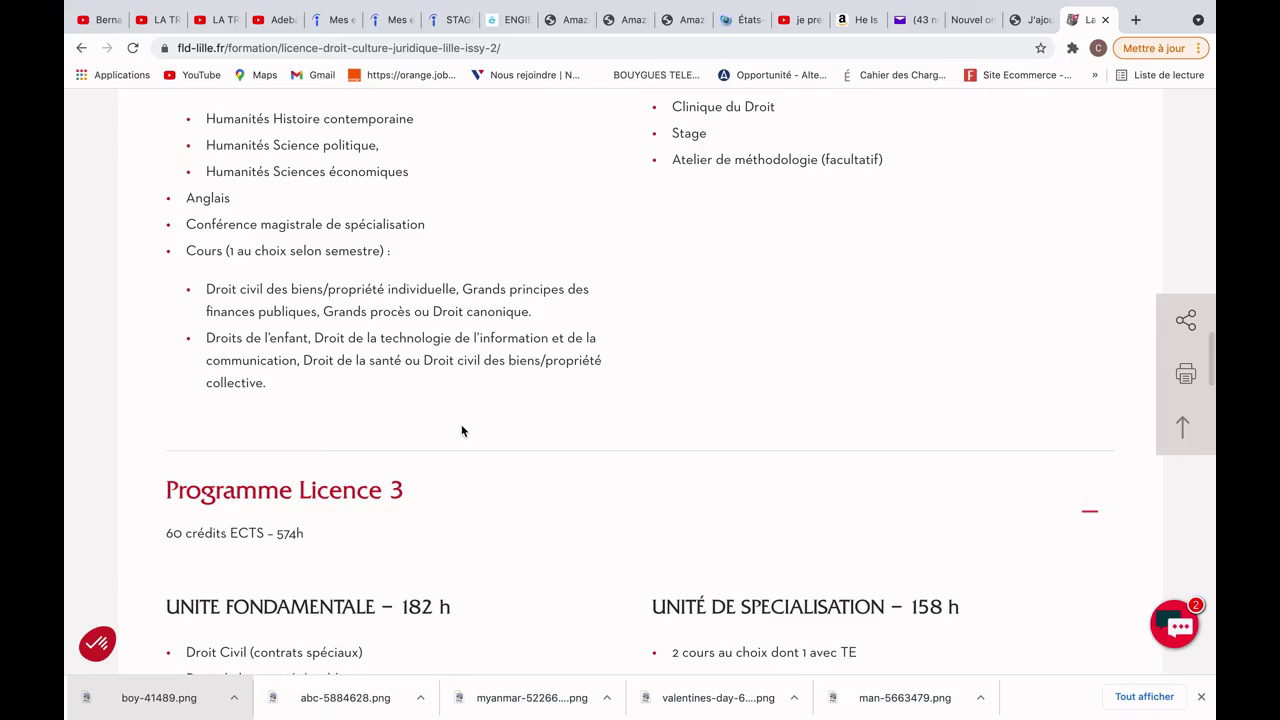
pyautogui.scroll(5, 461, 430)
pyautogui.scroll(4, 462, 430)
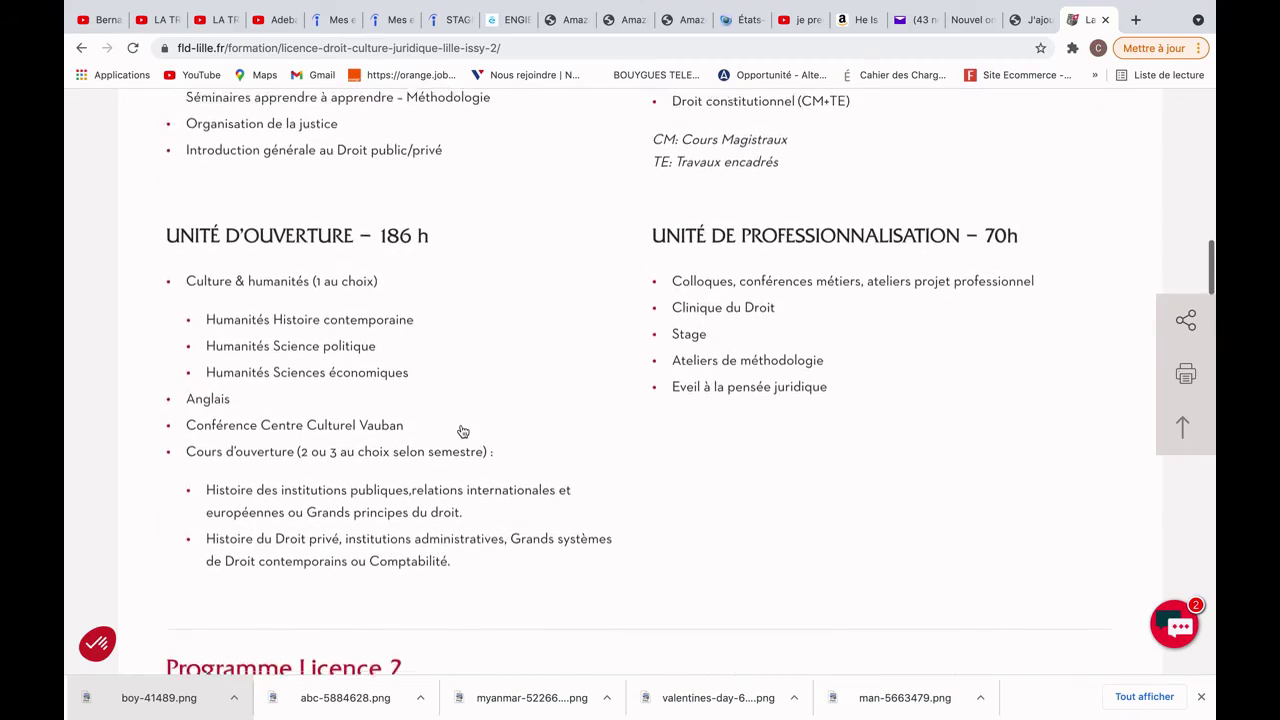
pyautogui.scroll(-7, 462, 430)
pyautogui.scroll(-11, 462, 431)
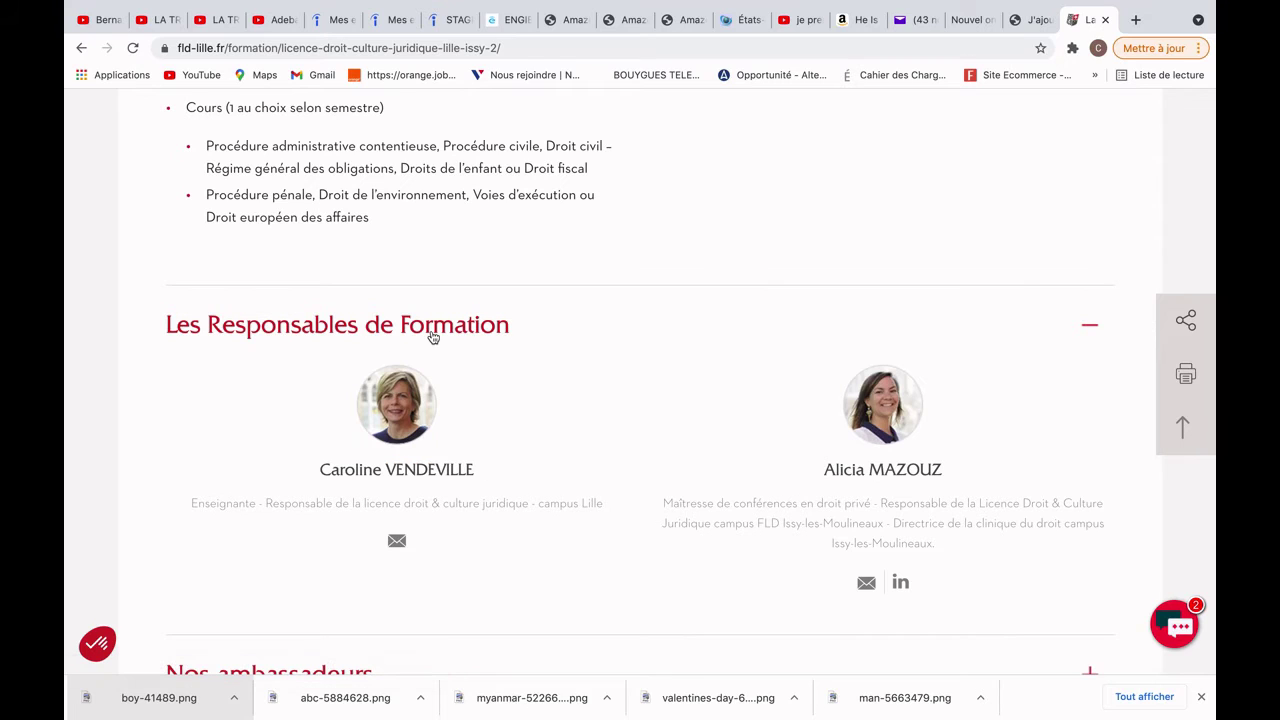
# Step: Start an e-mail to the person in charge of the licence at the Lille campus, and close the draft
pyautogui.moveTo(434, 413)
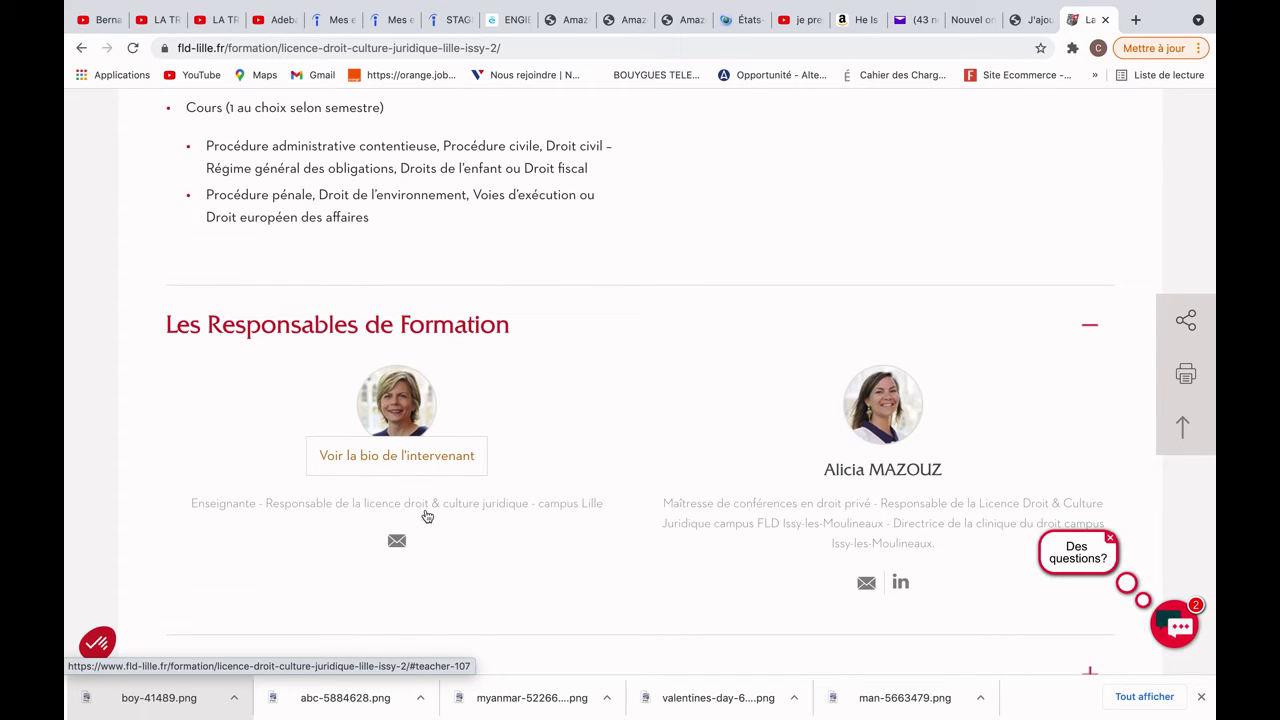
pyautogui.moveTo(662, 515)
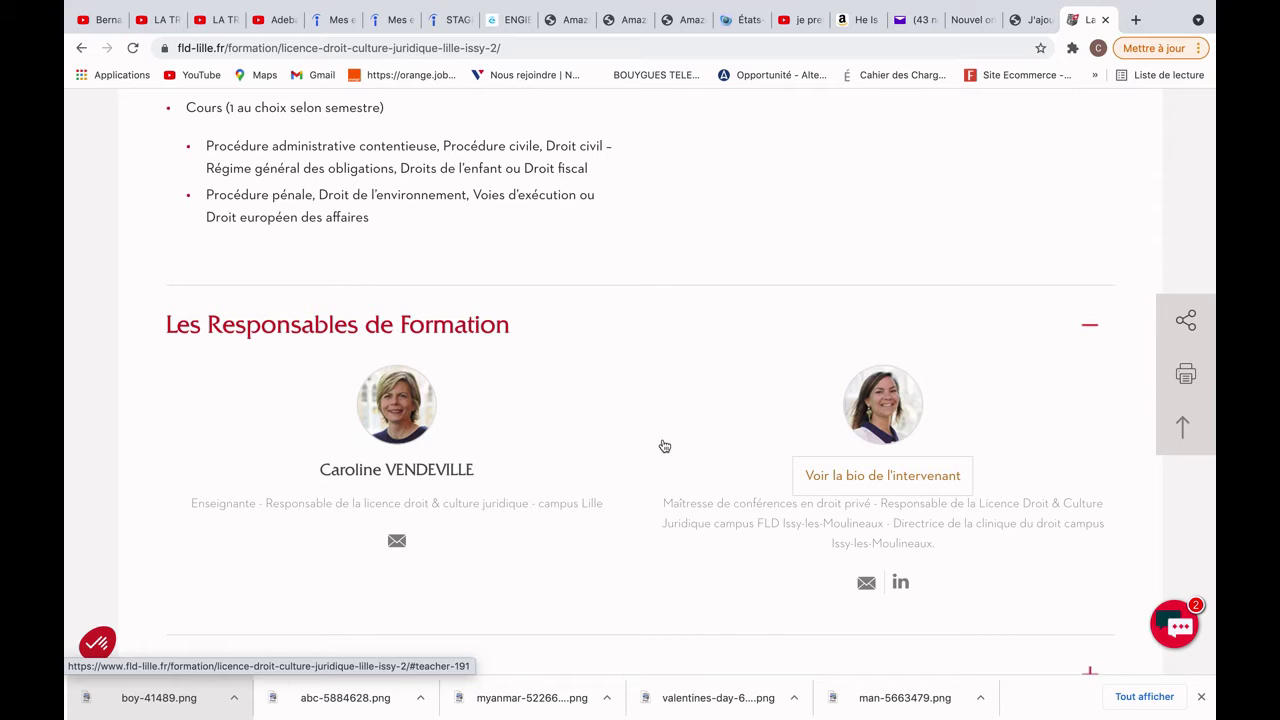
pyautogui.moveTo(505, 424)
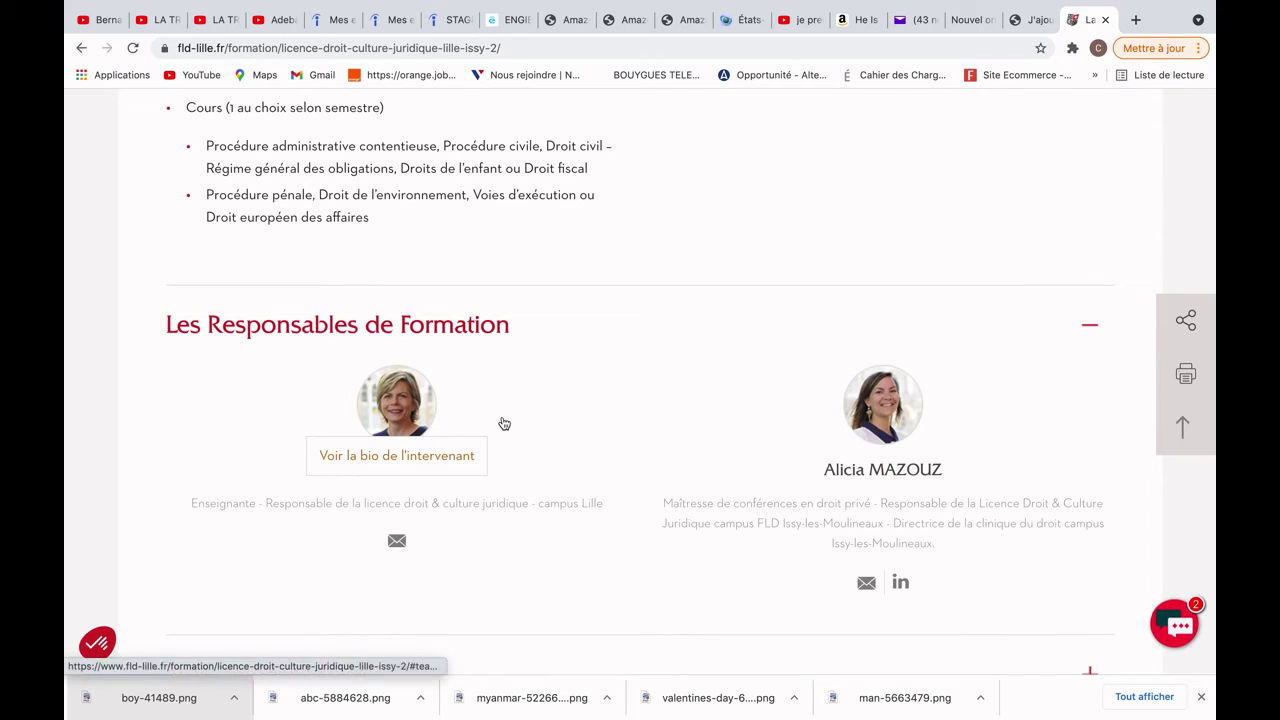
pyautogui.scroll(-2, 557, 537)
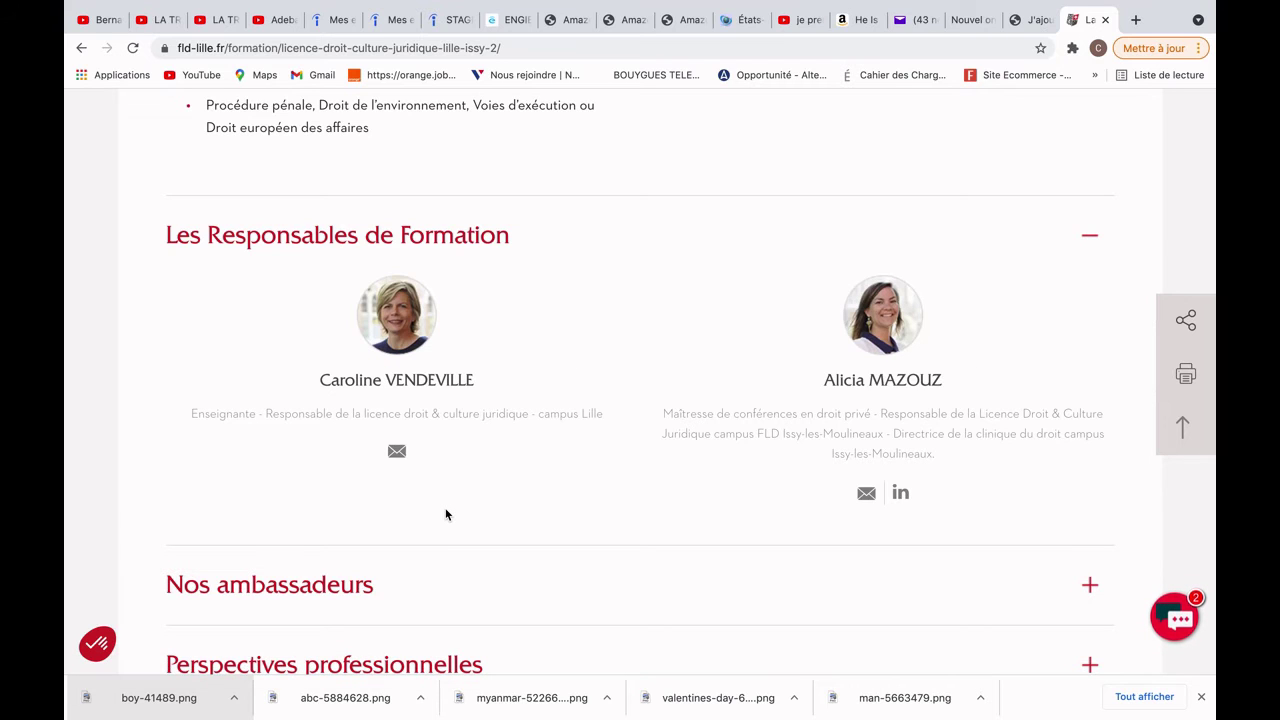
pyautogui.click(397, 453)
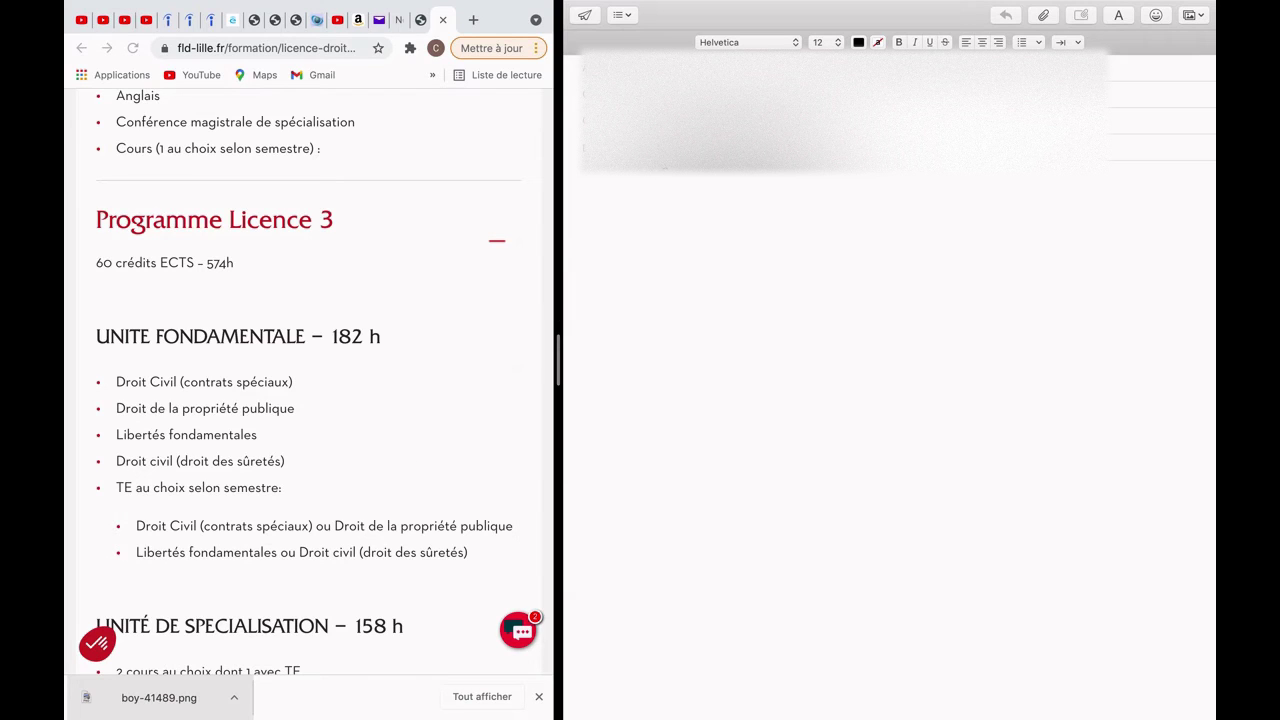
pyautogui.moveTo(613, 5)
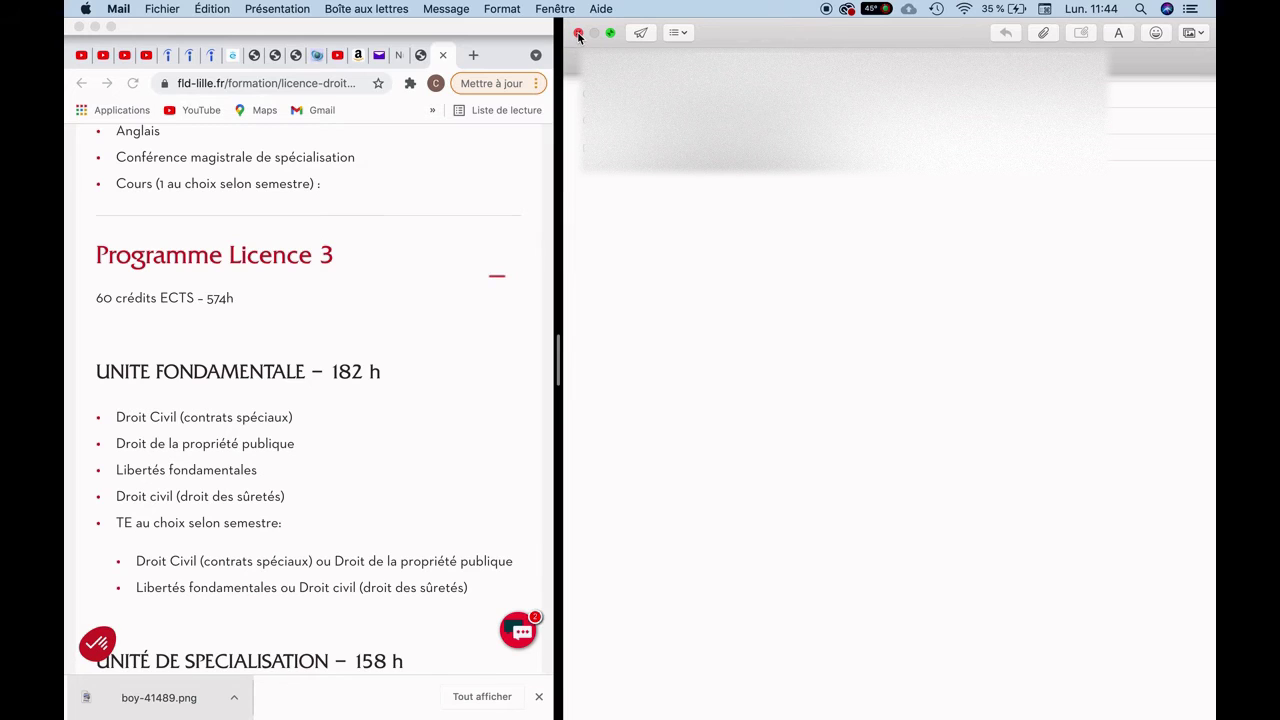
pyautogui.click(578, 35)
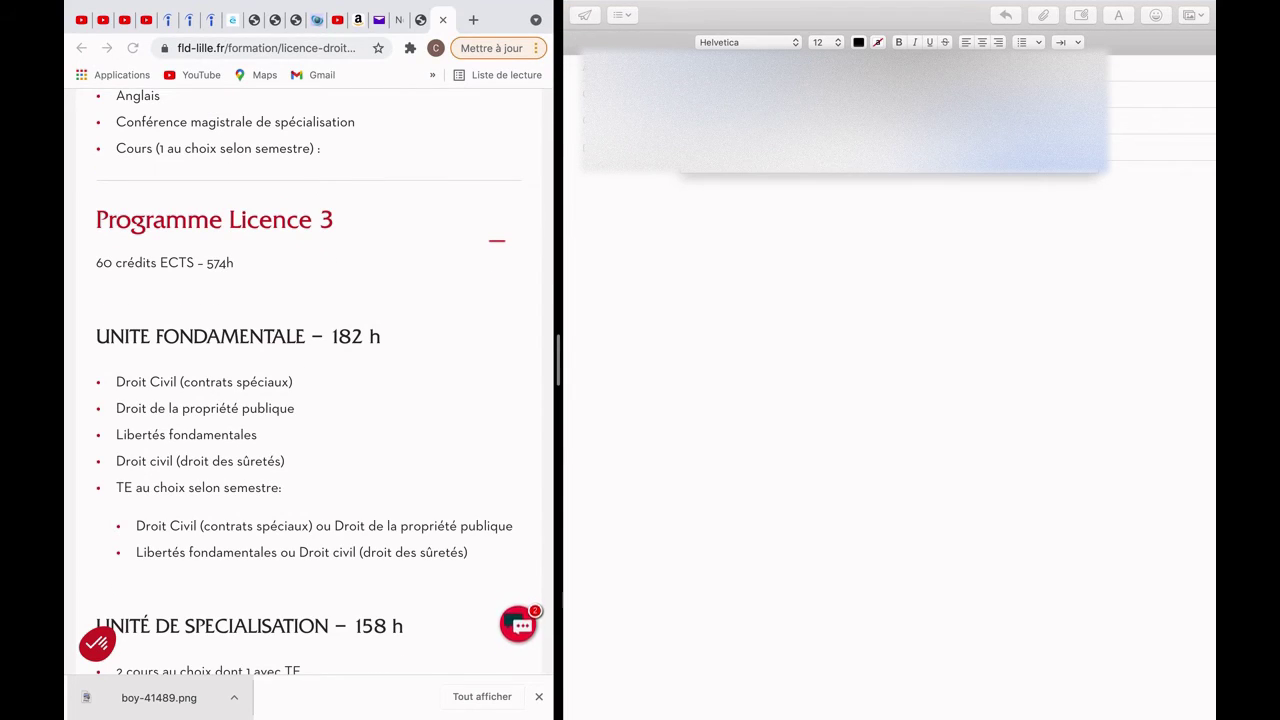
pyautogui.click(838, 151)
# Step: Look back through the licence page, from the programme sections to the prerequisites and page header, for a way to apply
pyautogui.scroll(-5, 583, 331)
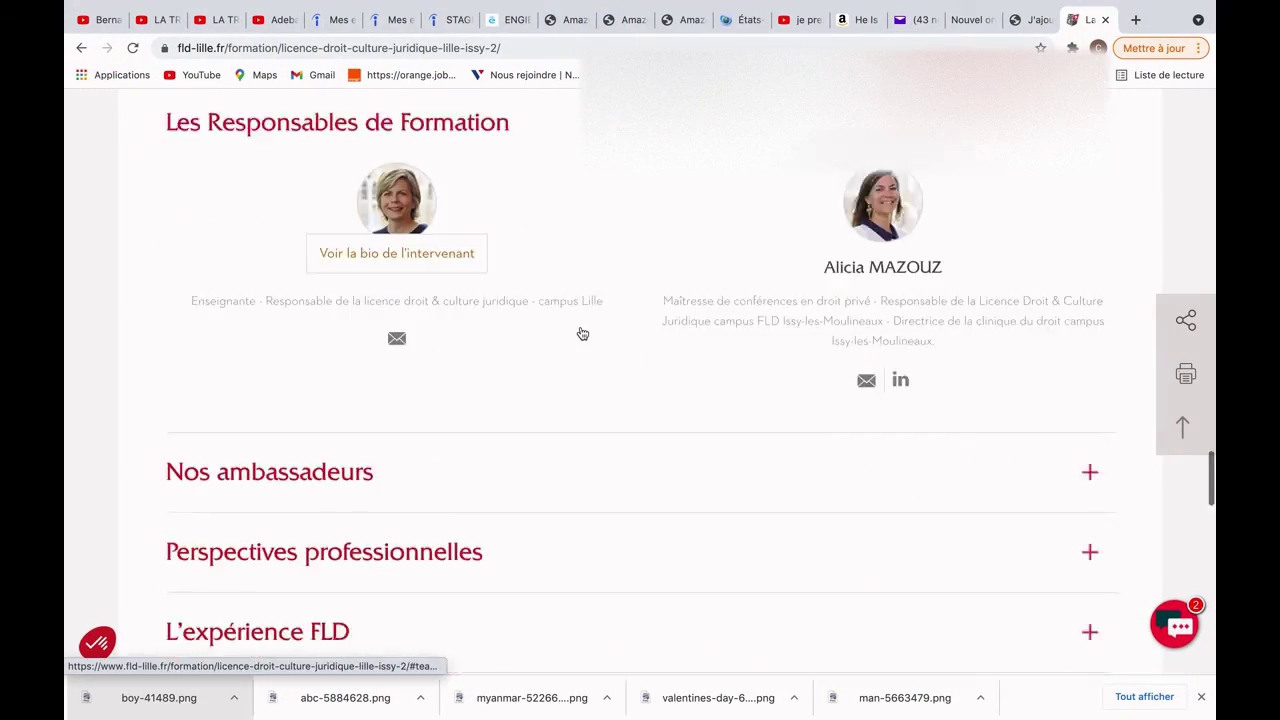
pyautogui.scroll(15, 583, 333)
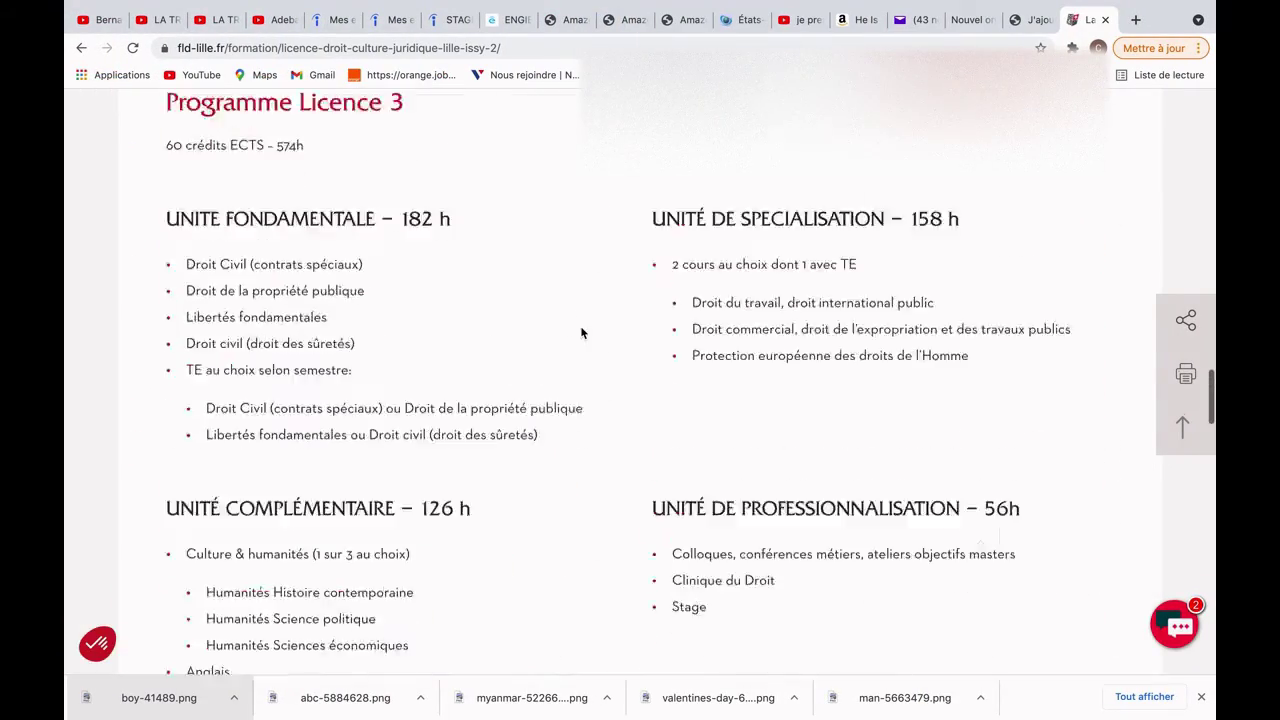
pyautogui.scroll(10, 581, 333)
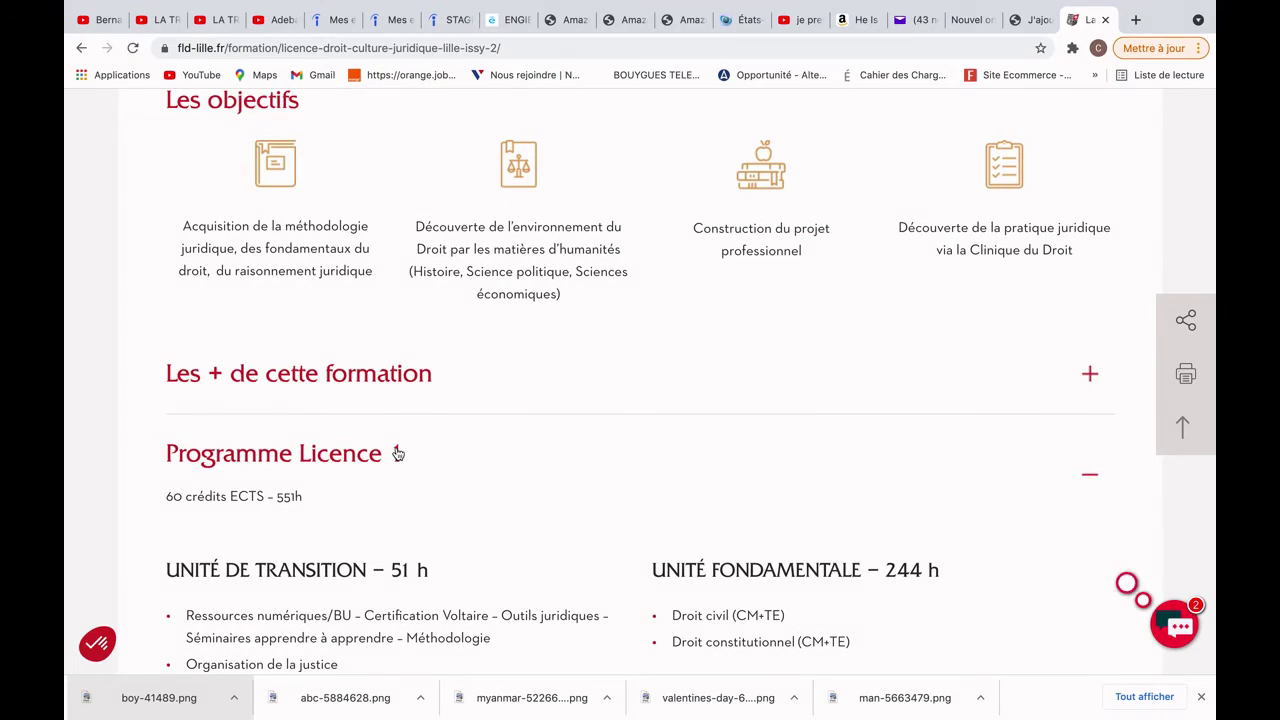
pyautogui.scroll(8, 396, 453)
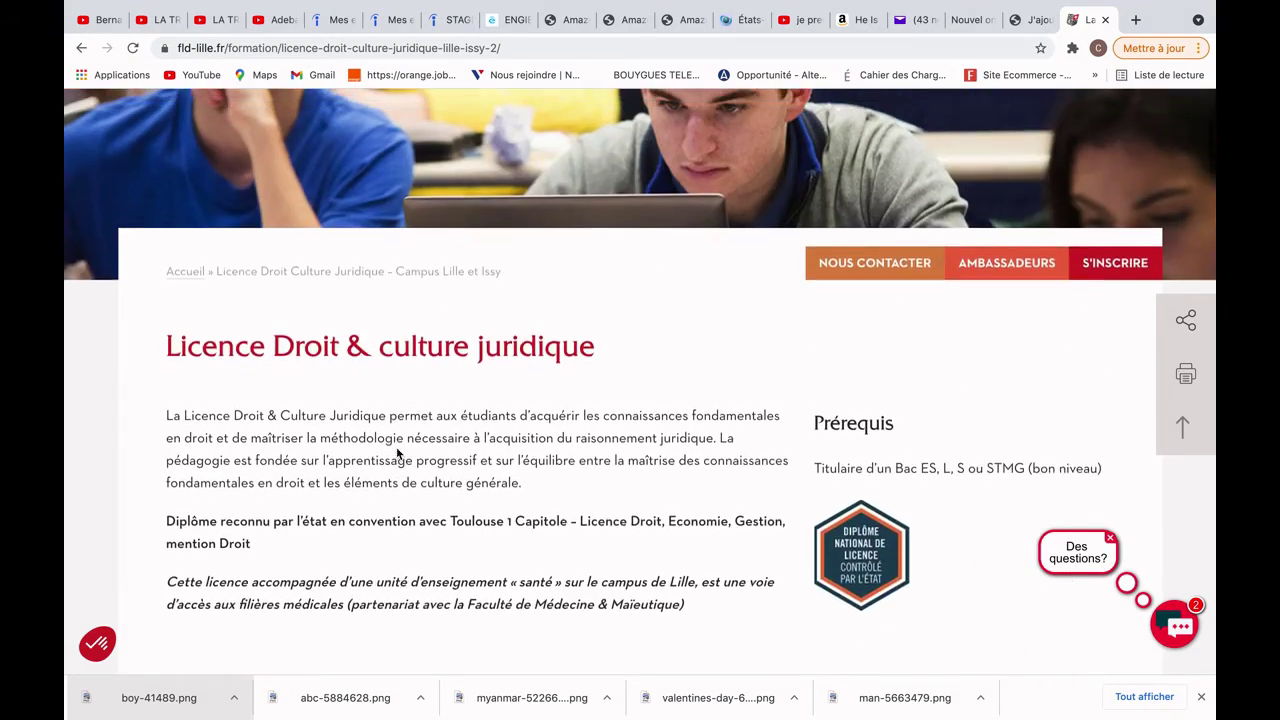
pyautogui.scroll(-5, 396, 453)
pyautogui.scroll(7, 396, 453)
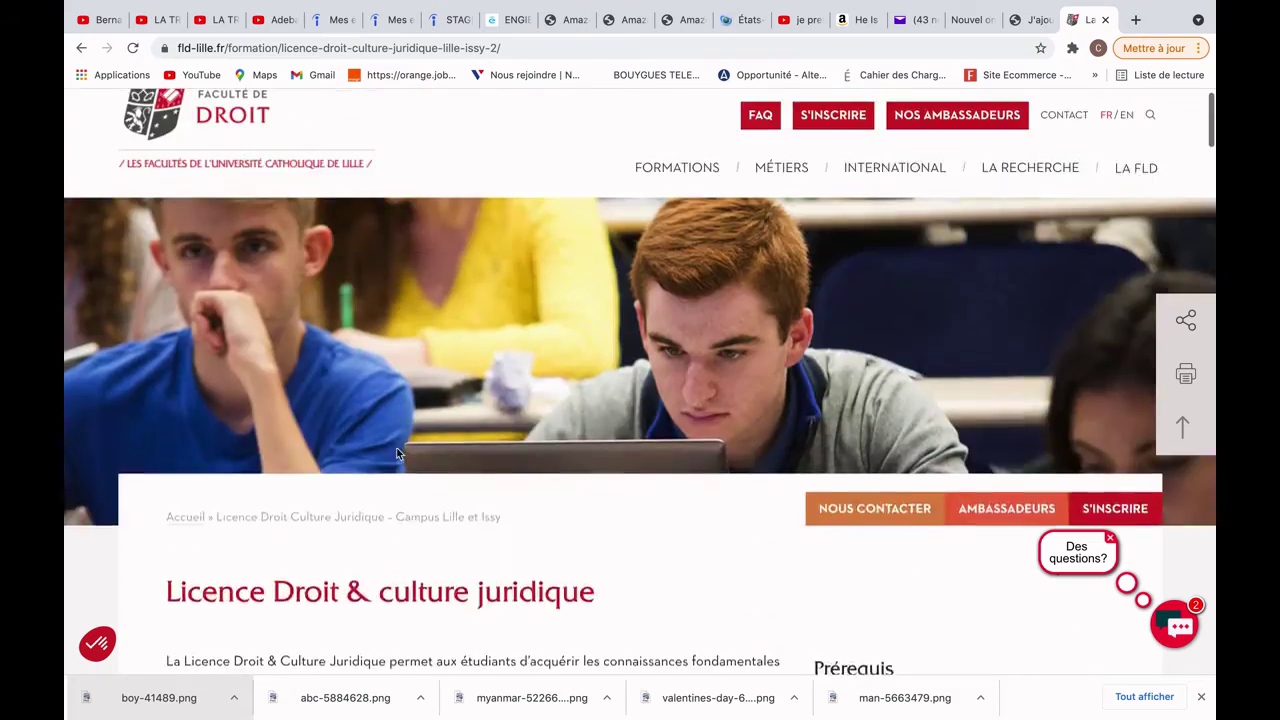
pyautogui.scroll(-5, 396, 453)
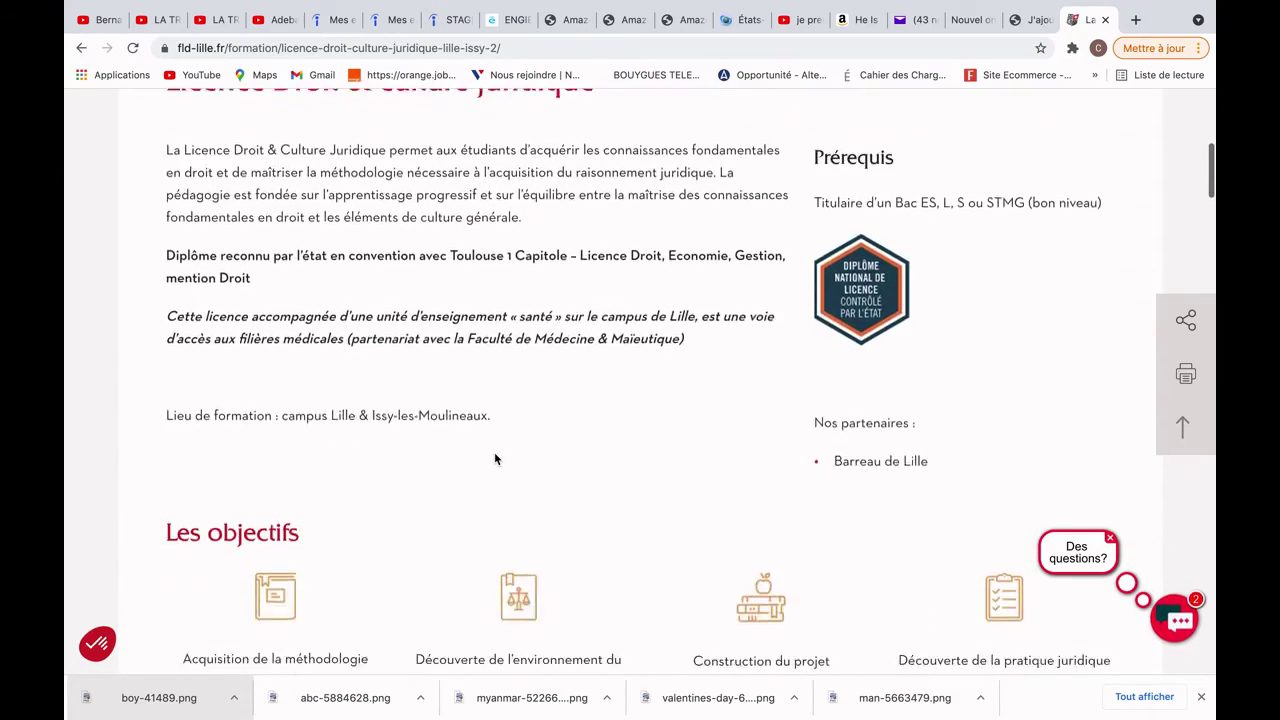
pyautogui.scroll(-5, 494, 459)
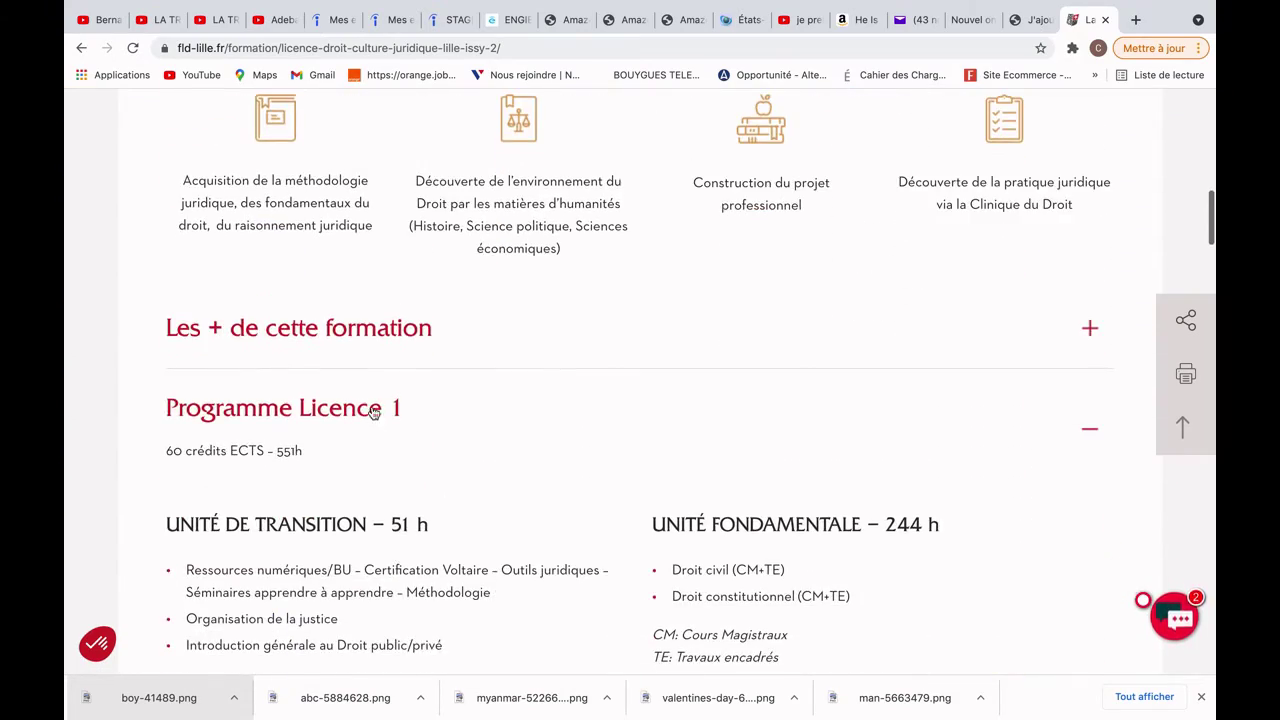
pyautogui.scroll(-3, 373, 412)
pyautogui.scroll(12, 376, 407)
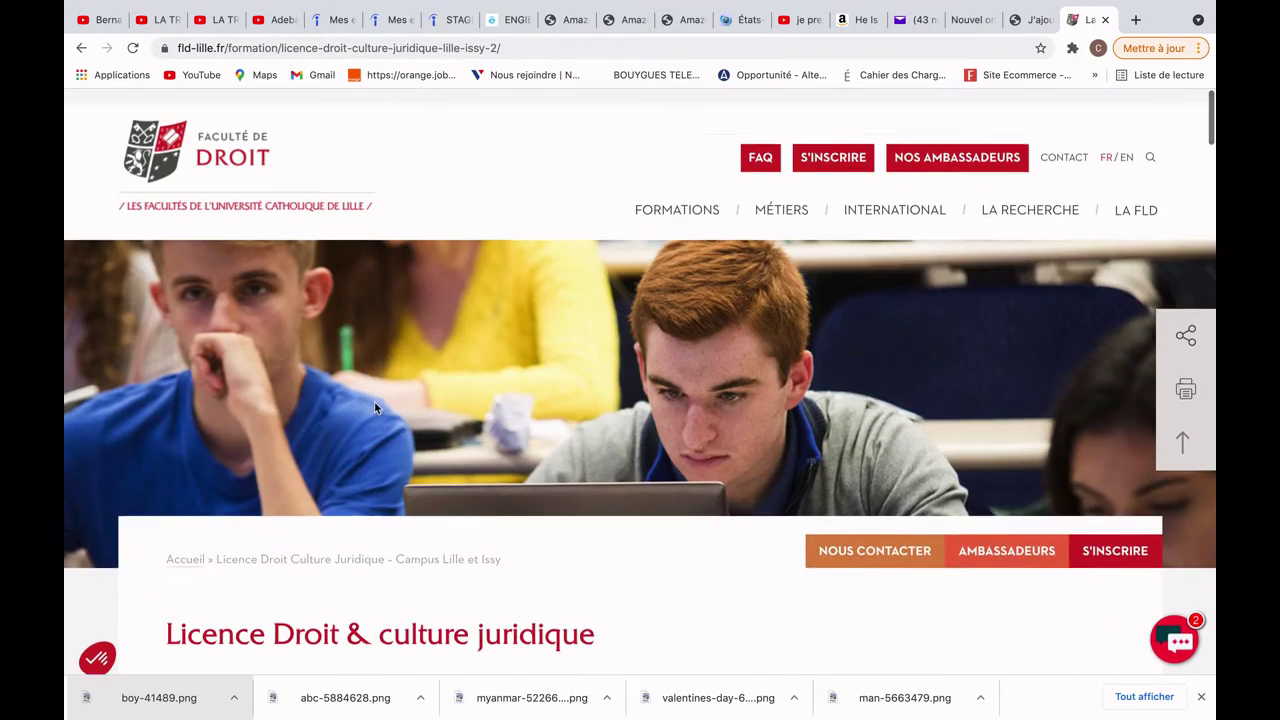
pyautogui.scroll(-1, 374, 407)
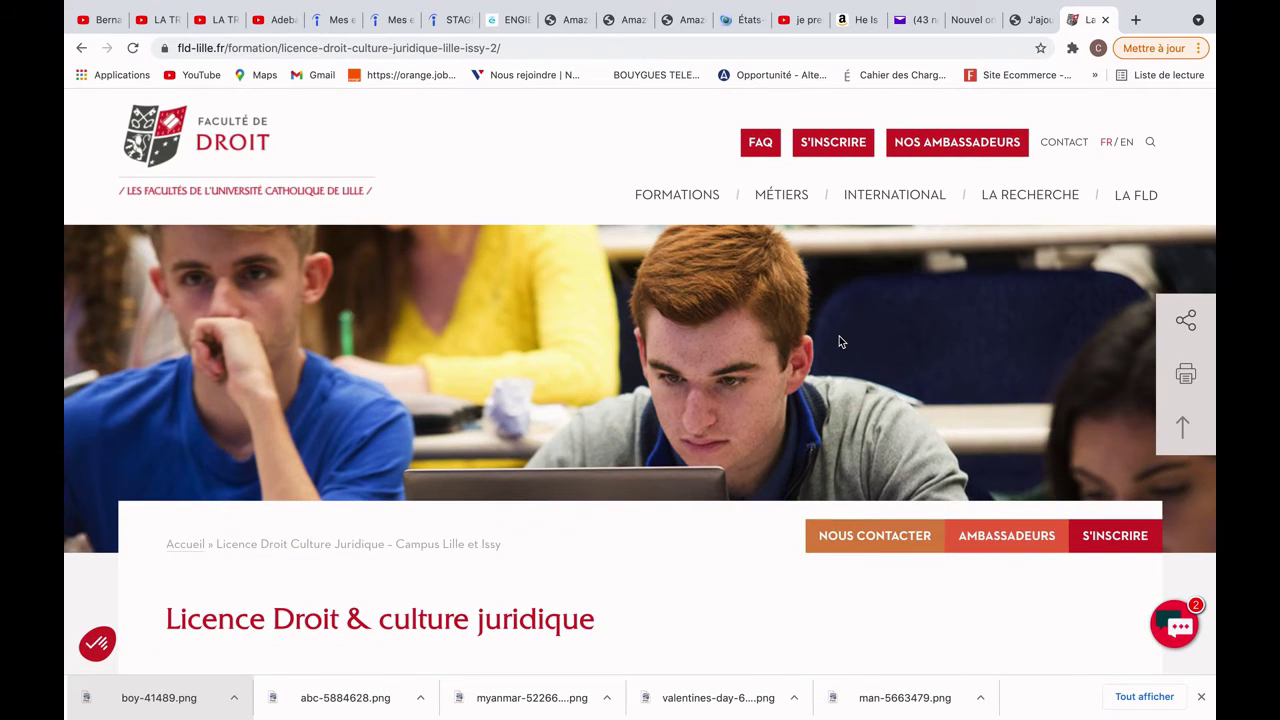
# Step: Open the S'inscrire page and follow the Candidats internationaux link to the registration page for international students
pyautogui.click(837, 147)
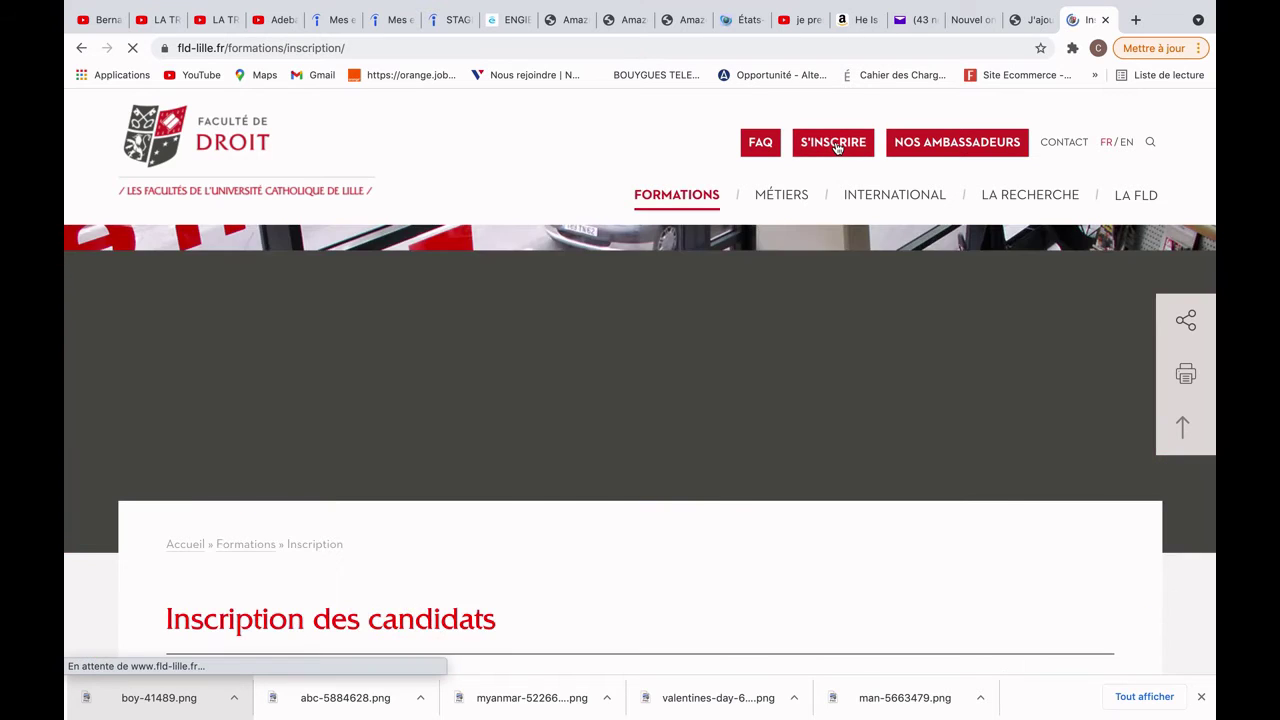
pyautogui.scroll(-6, 652, 392)
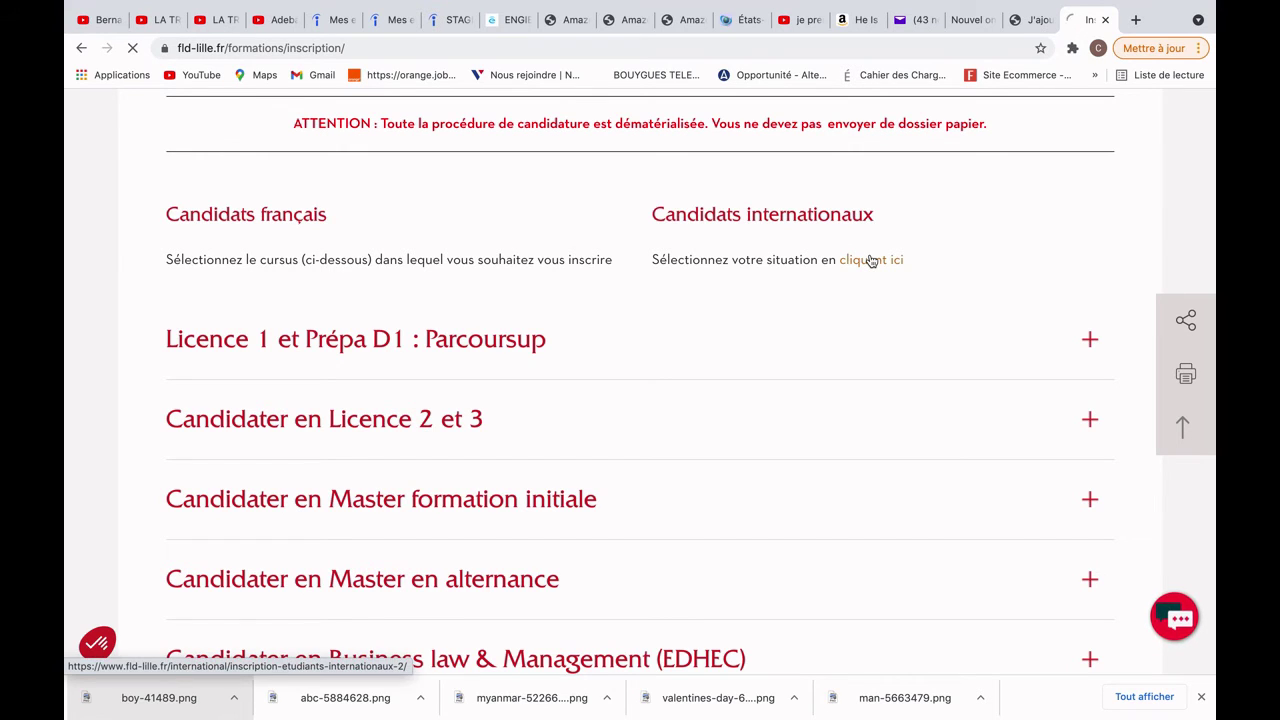
pyautogui.click(871, 259)
pyautogui.scroll(-3, 725, 412)
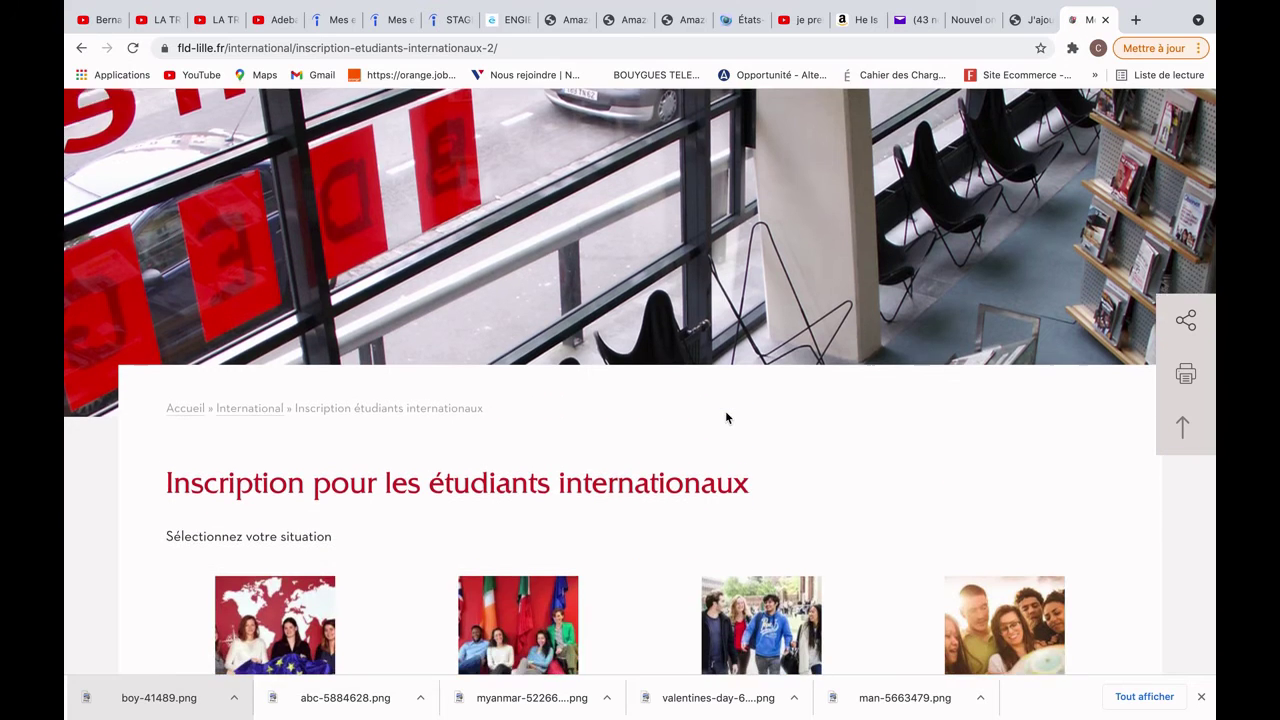
# Step: Open the situation for residents of a country under the « Etudes en France » procedure and read the countries concerned and platform details
pyautogui.scroll(-2, 725, 417)
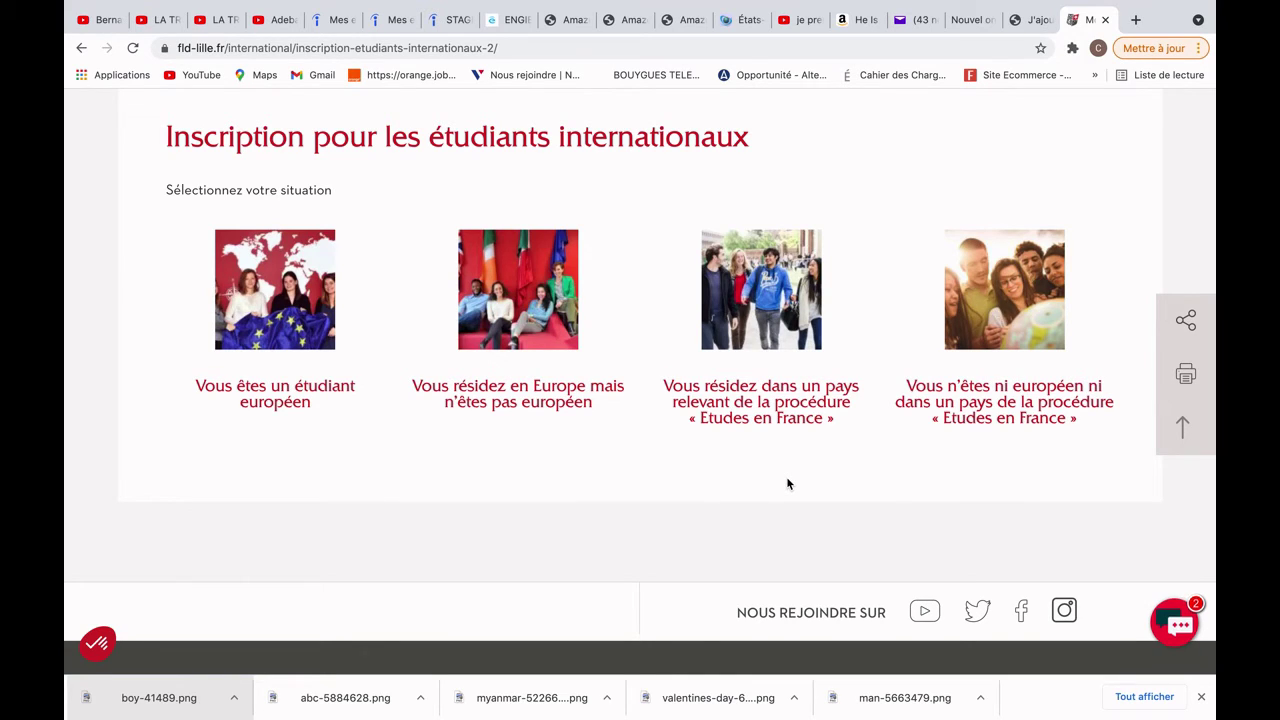
pyautogui.click(765, 420)
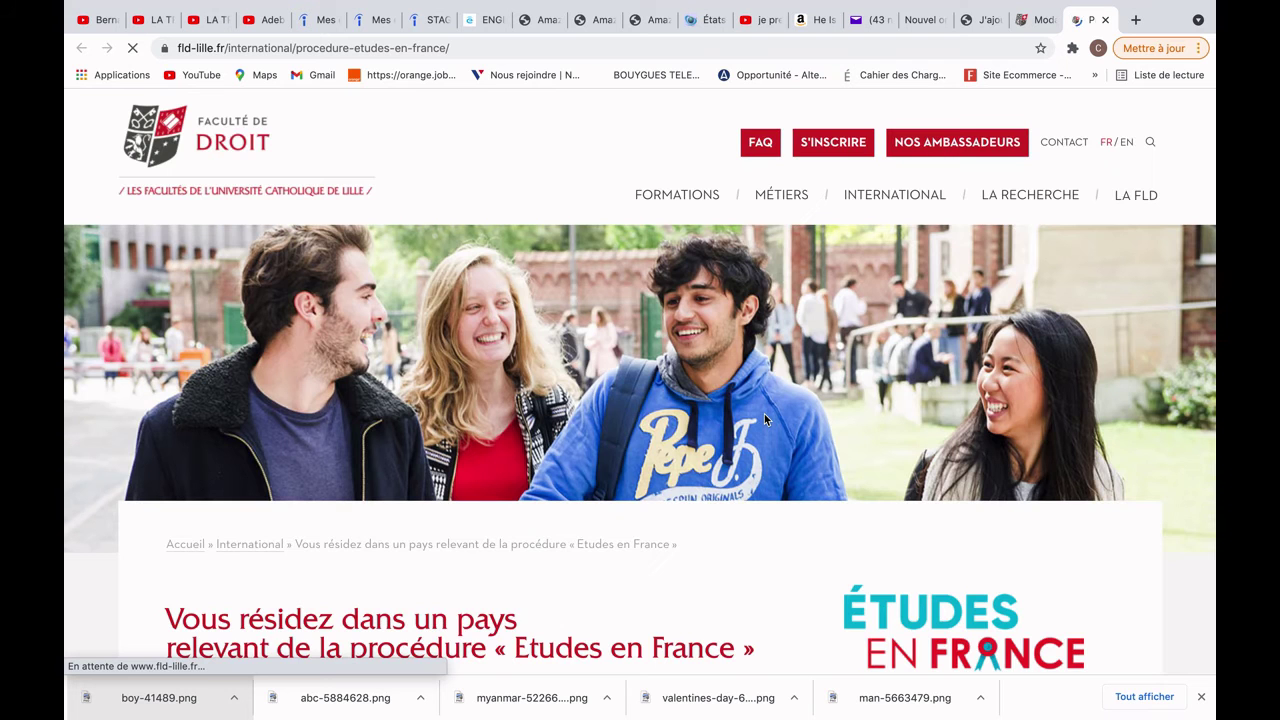
pyautogui.scroll(-5, 764, 420)
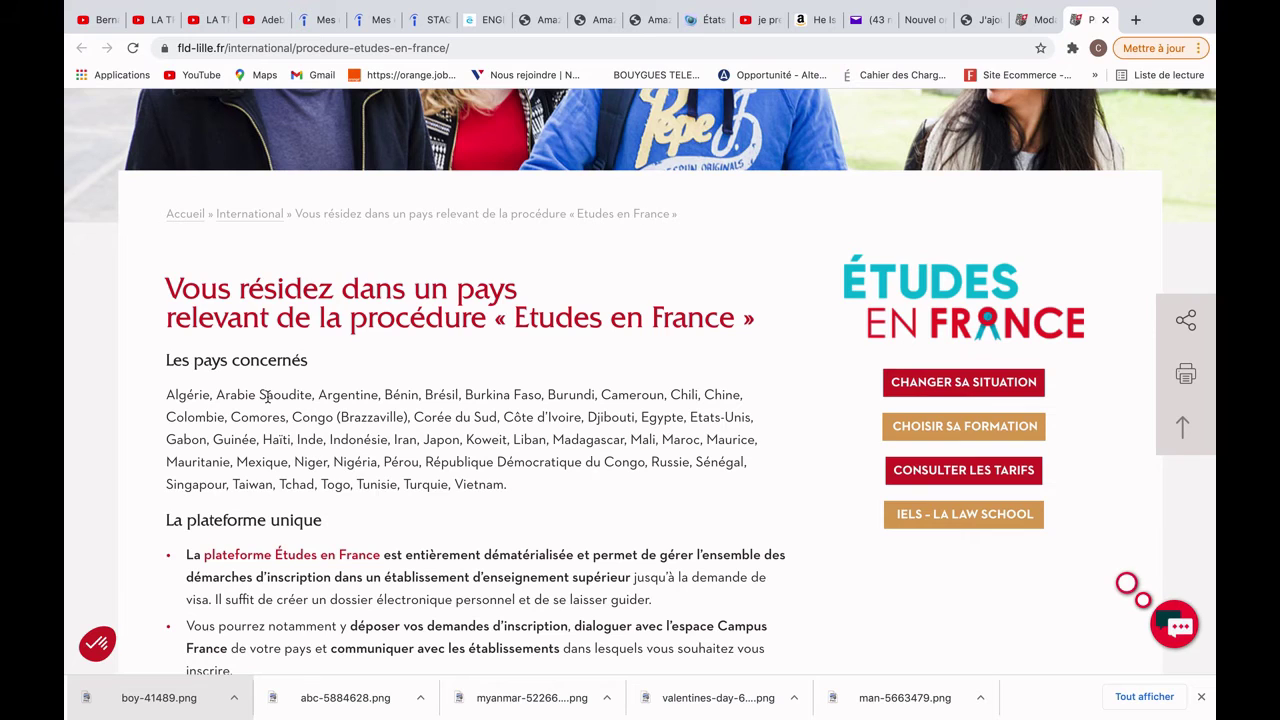
pyautogui.scroll(-2, 334, 488)
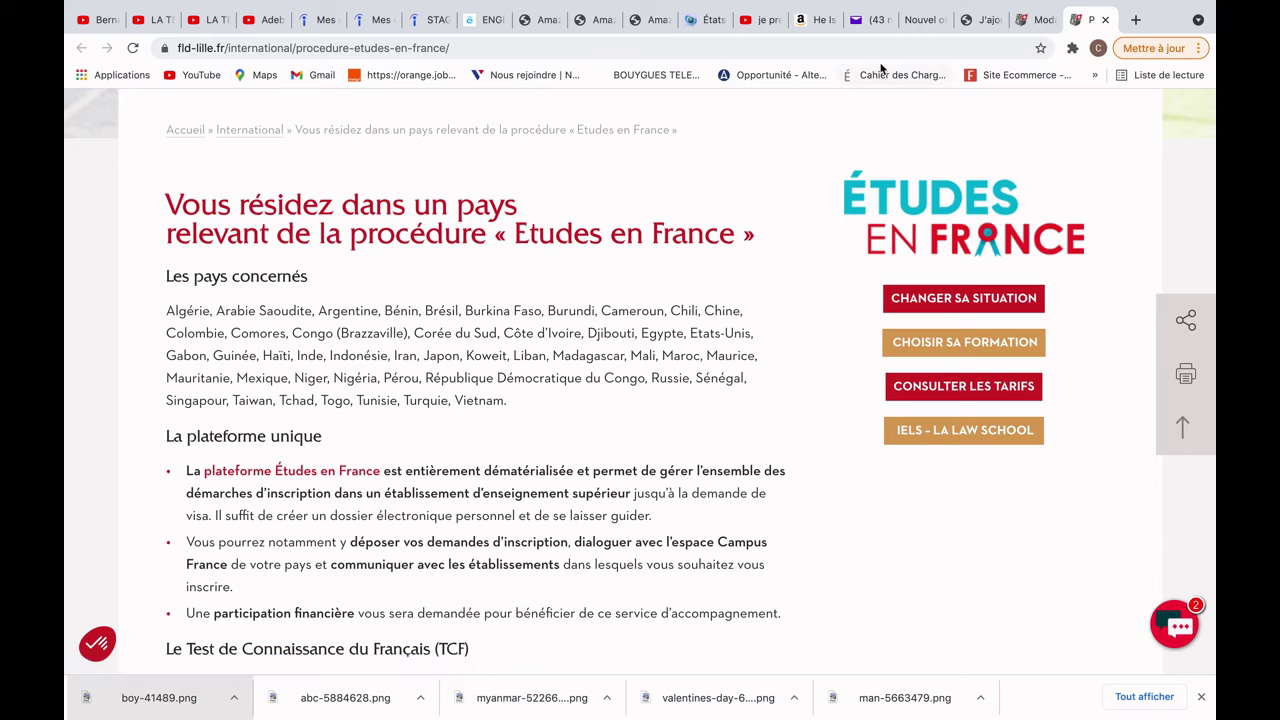
# Step: Close the Issy-les-Moulineaux law licence details in the Campus France basket search, and return to the faculty's international students registration page
pyautogui.click(968, 20)
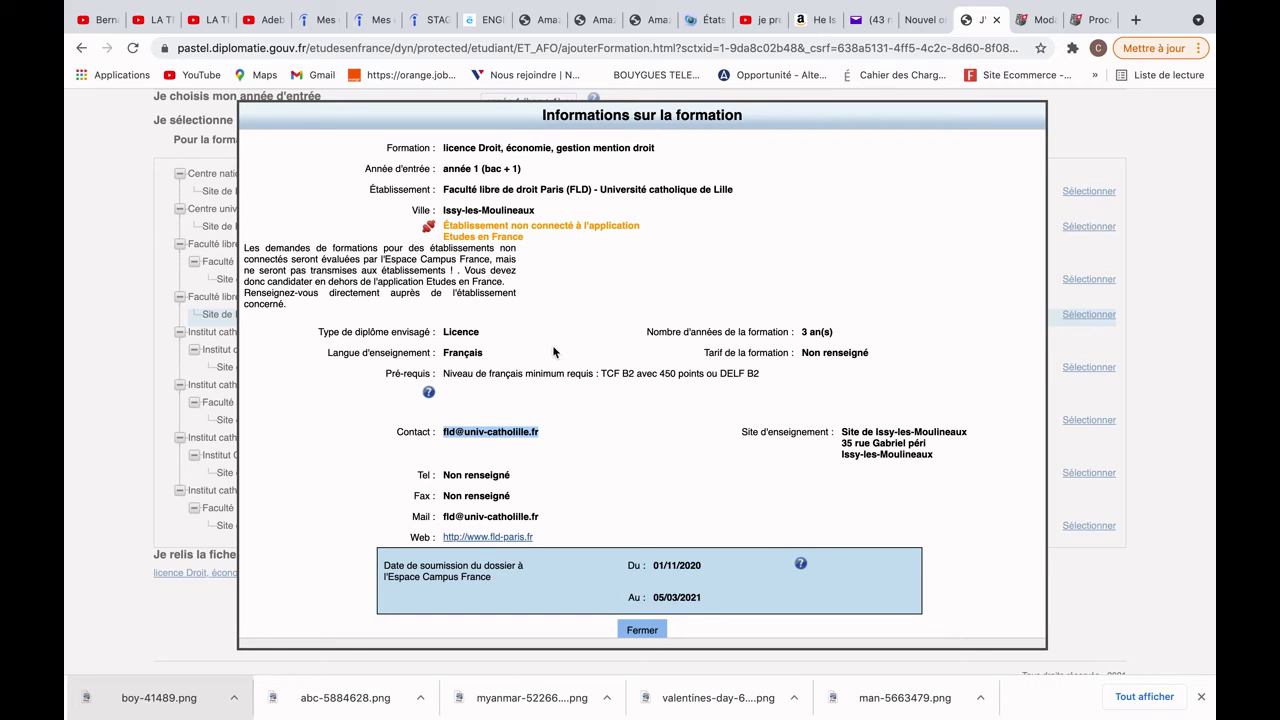
pyautogui.click(644, 631)
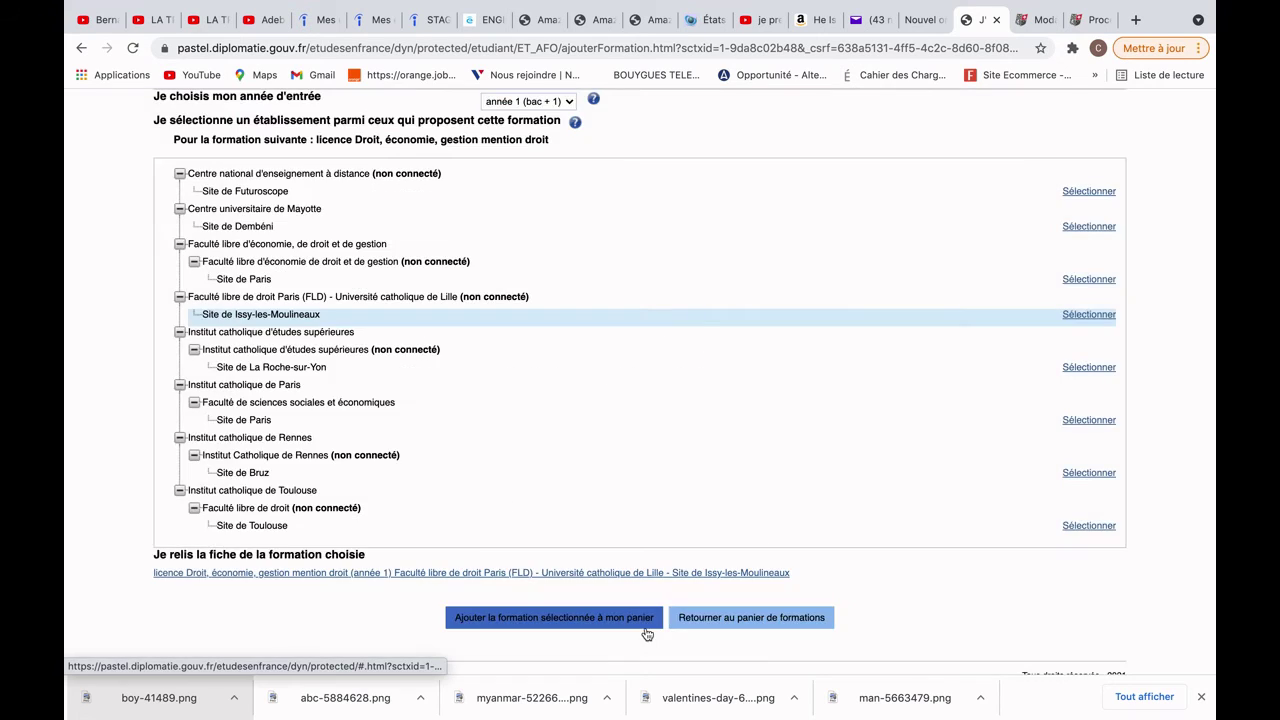
pyautogui.click(1050, 25)
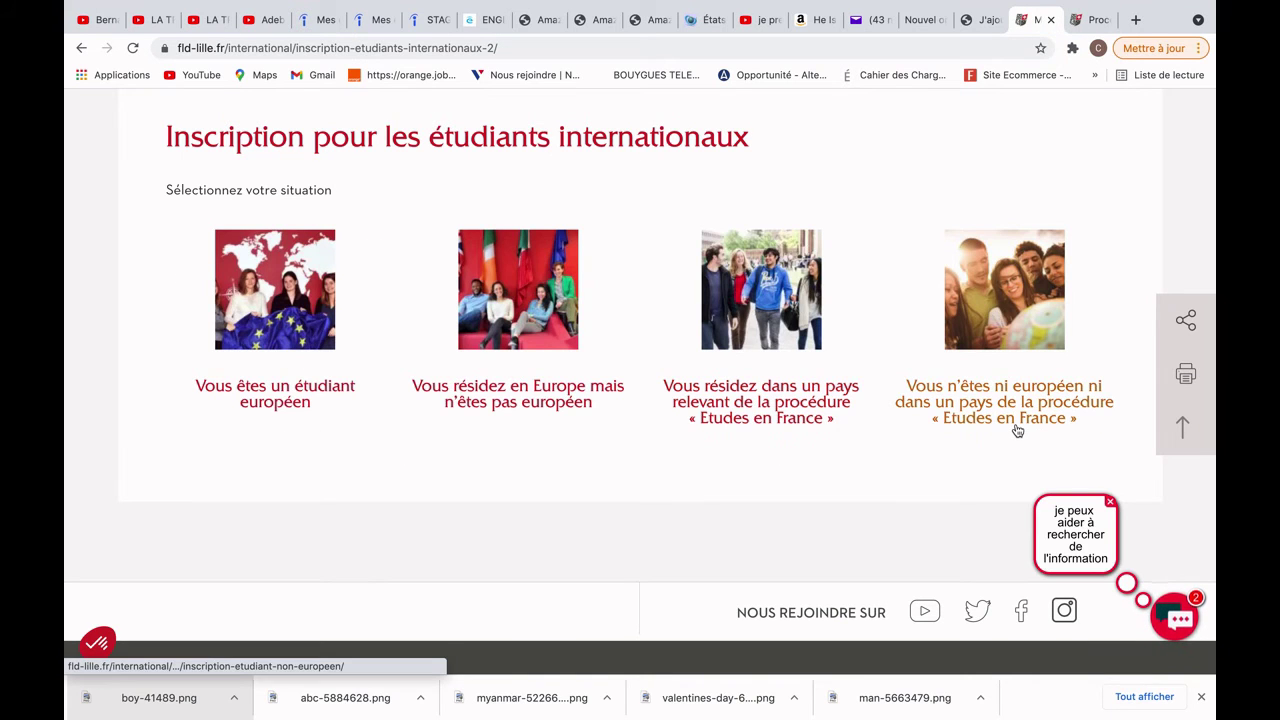
pyautogui.scroll(5, 1016, 428)
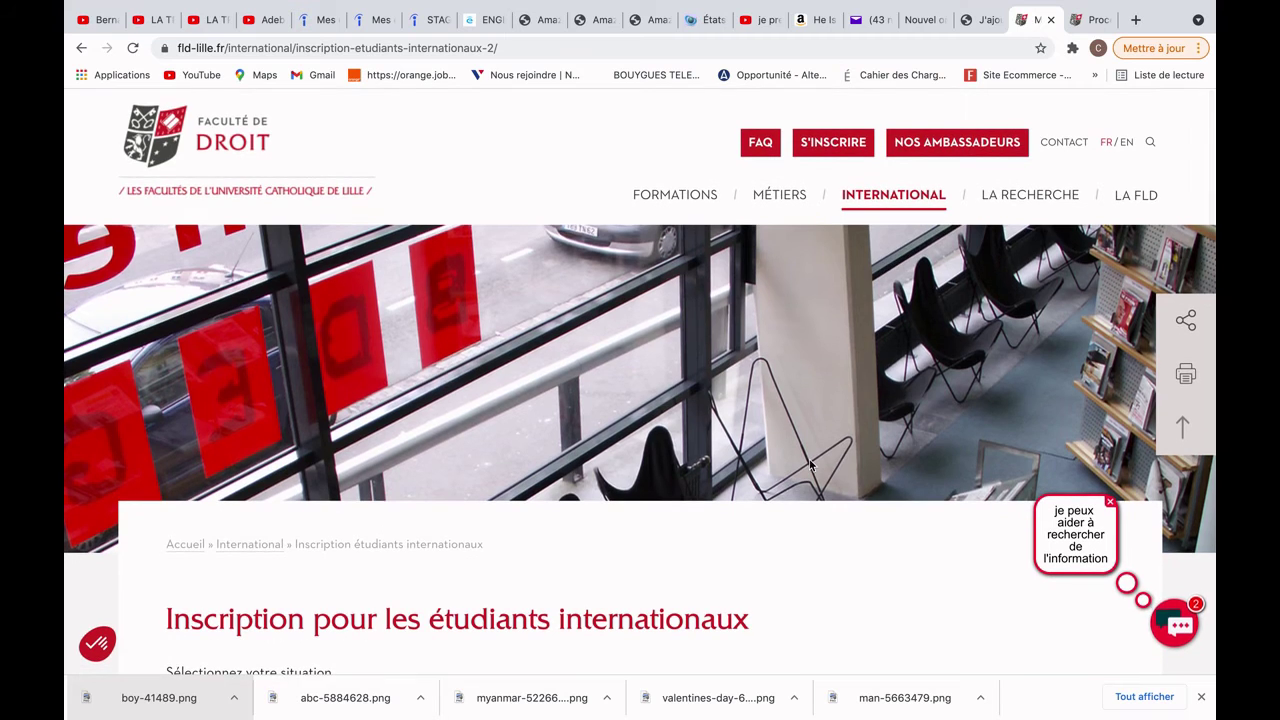
pyautogui.scroll(-3, 797, 364)
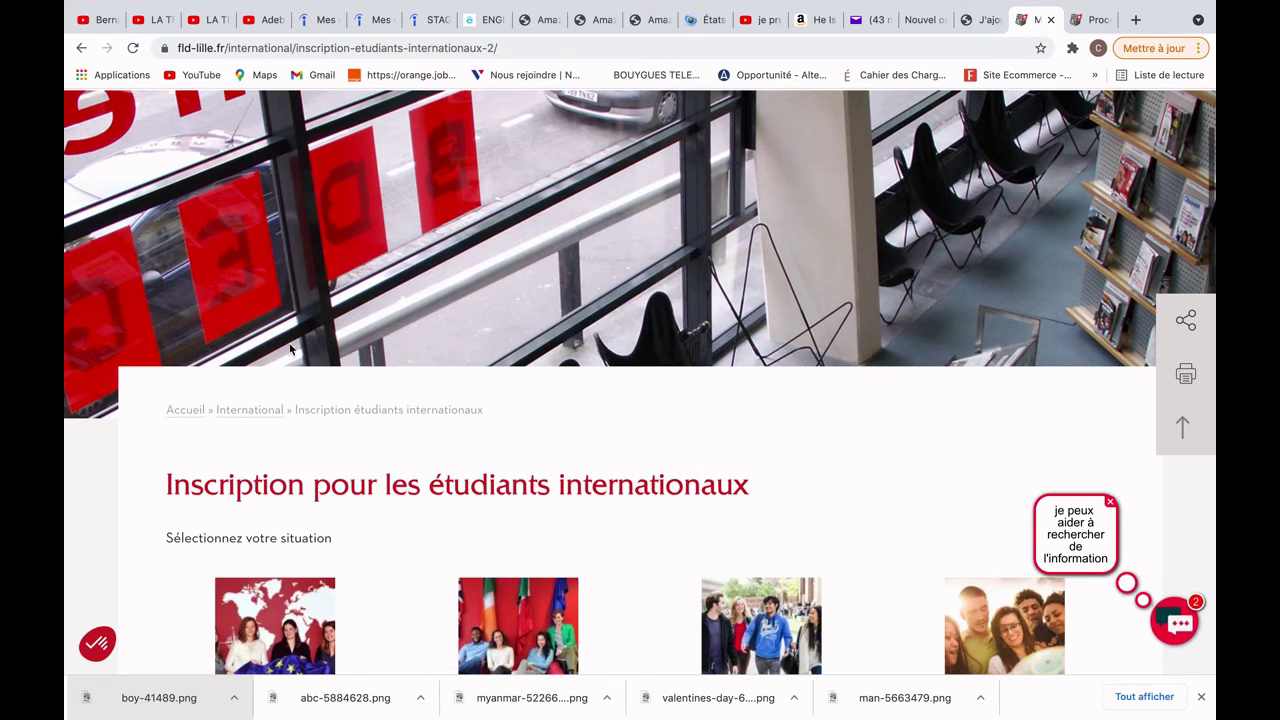
# Step: Go back to the general registration page and expand Candidater en Licence 2 et 3 to read its conditions and application dates
pyautogui.click(81, 48)
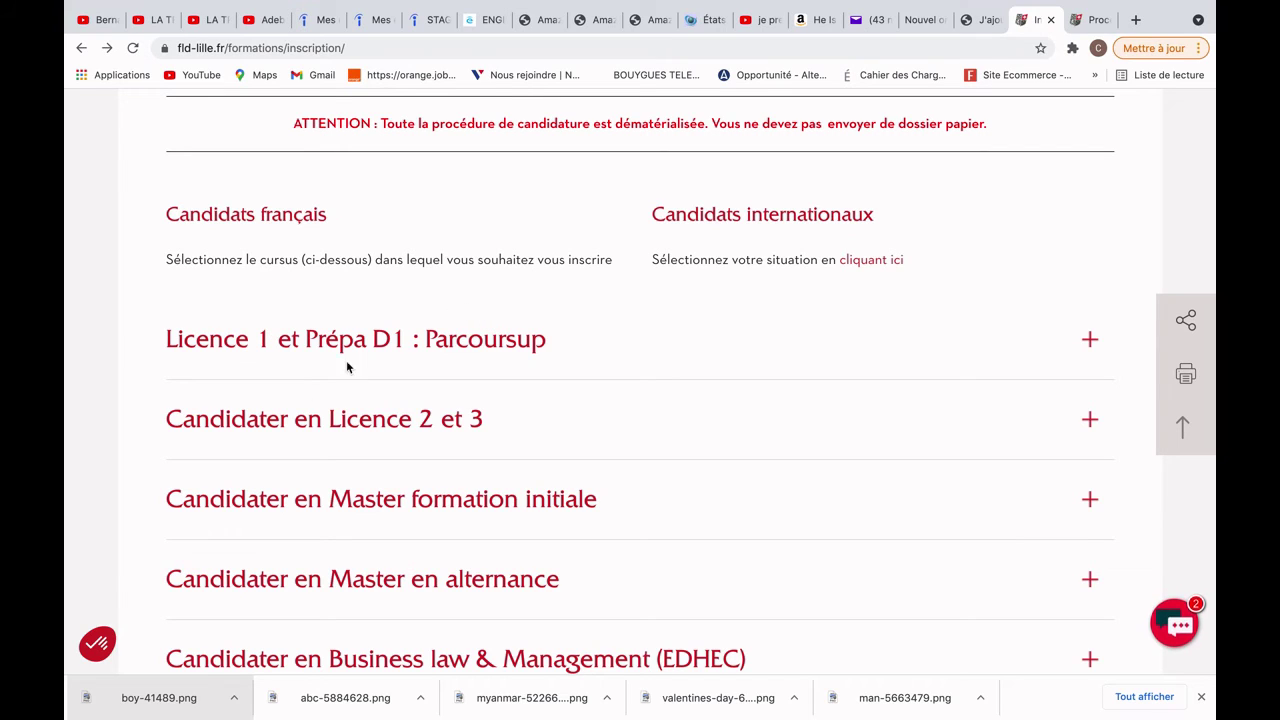
pyautogui.click(235, 428)
pyautogui.scroll(-2, 236, 430)
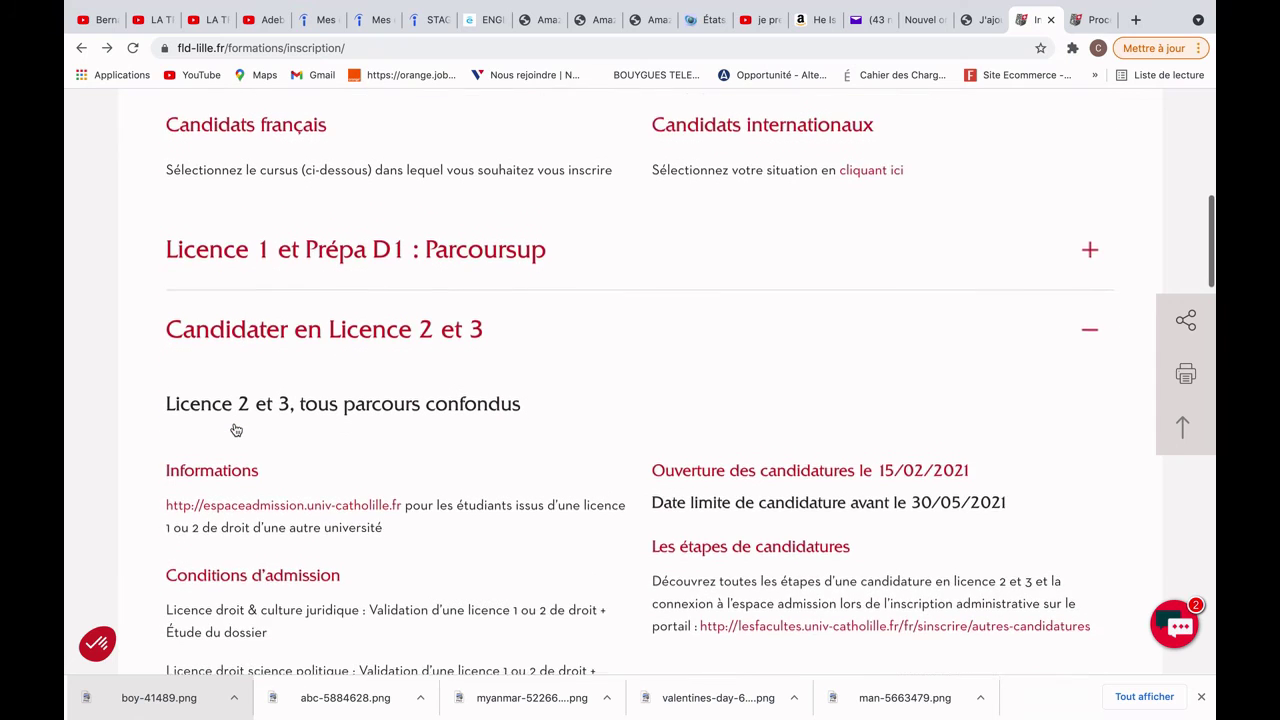
pyautogui.scroll(-5, 235, 430)
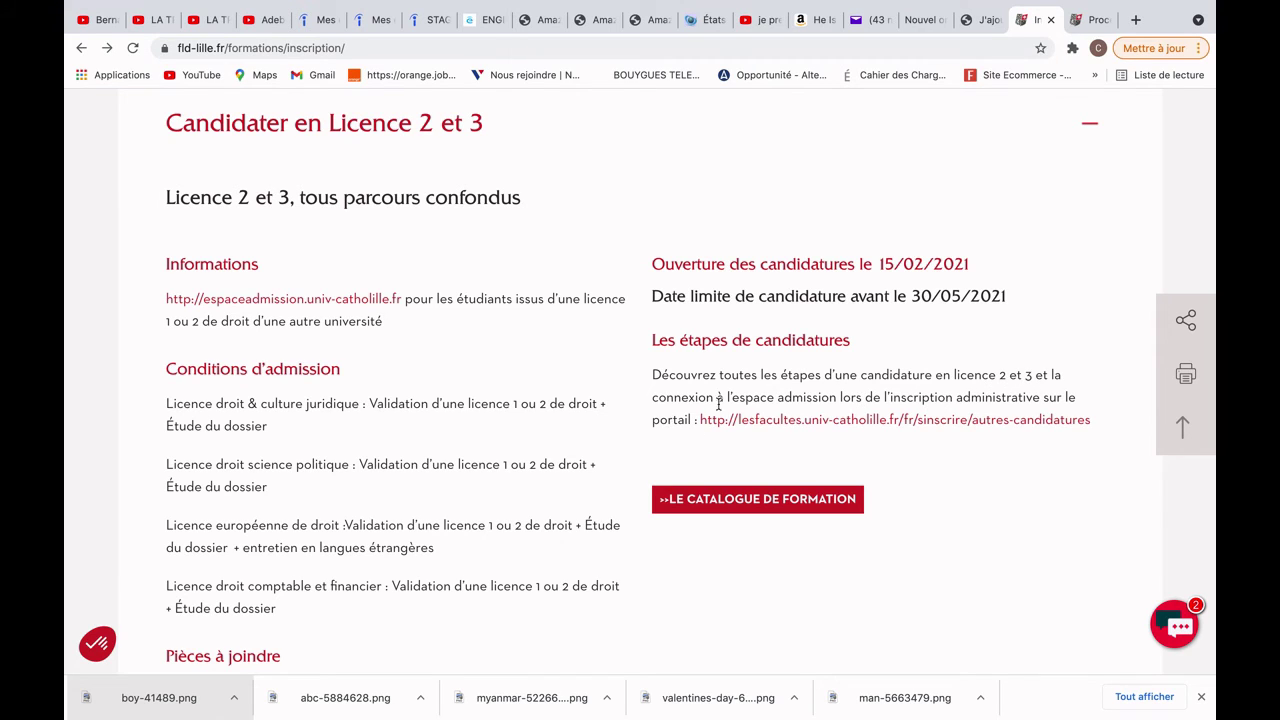
# Step: Open the autres-candidatures portal link for Licence 2 and 3 and look through the page down to Etape 8
pyautogui.click(889, 427)
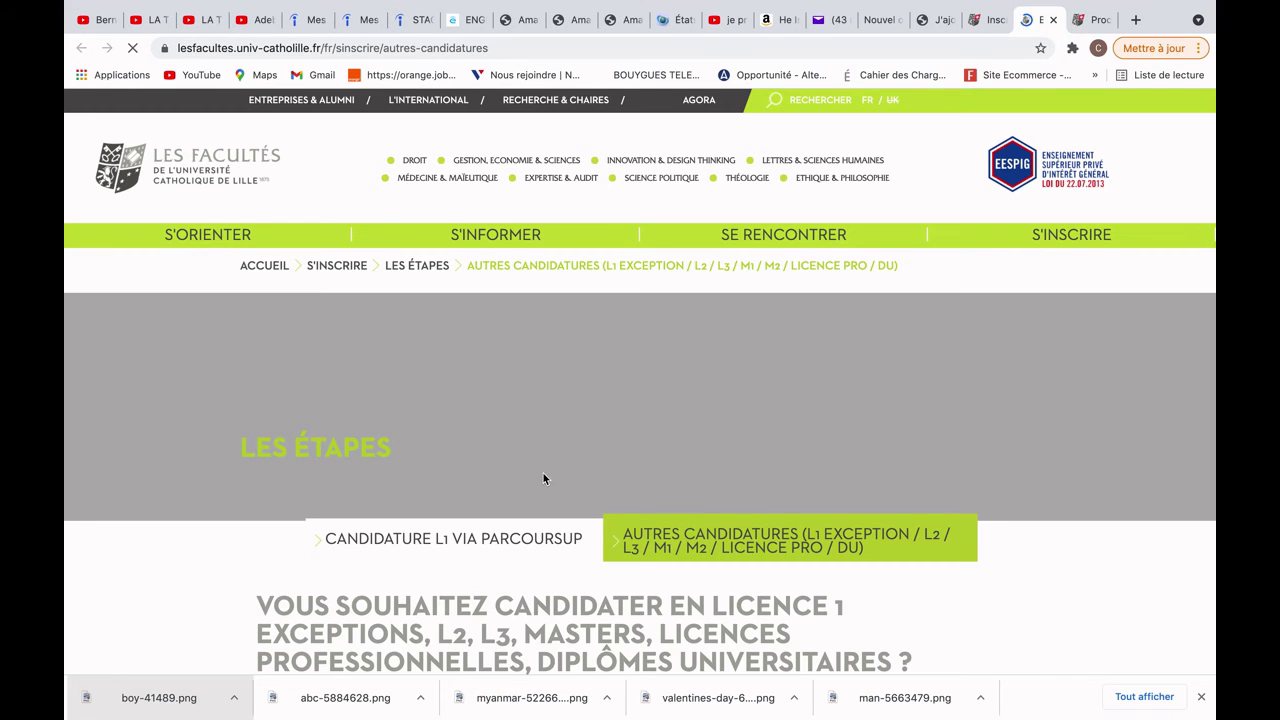
pyautogui.scroll(-5, 543, 475)
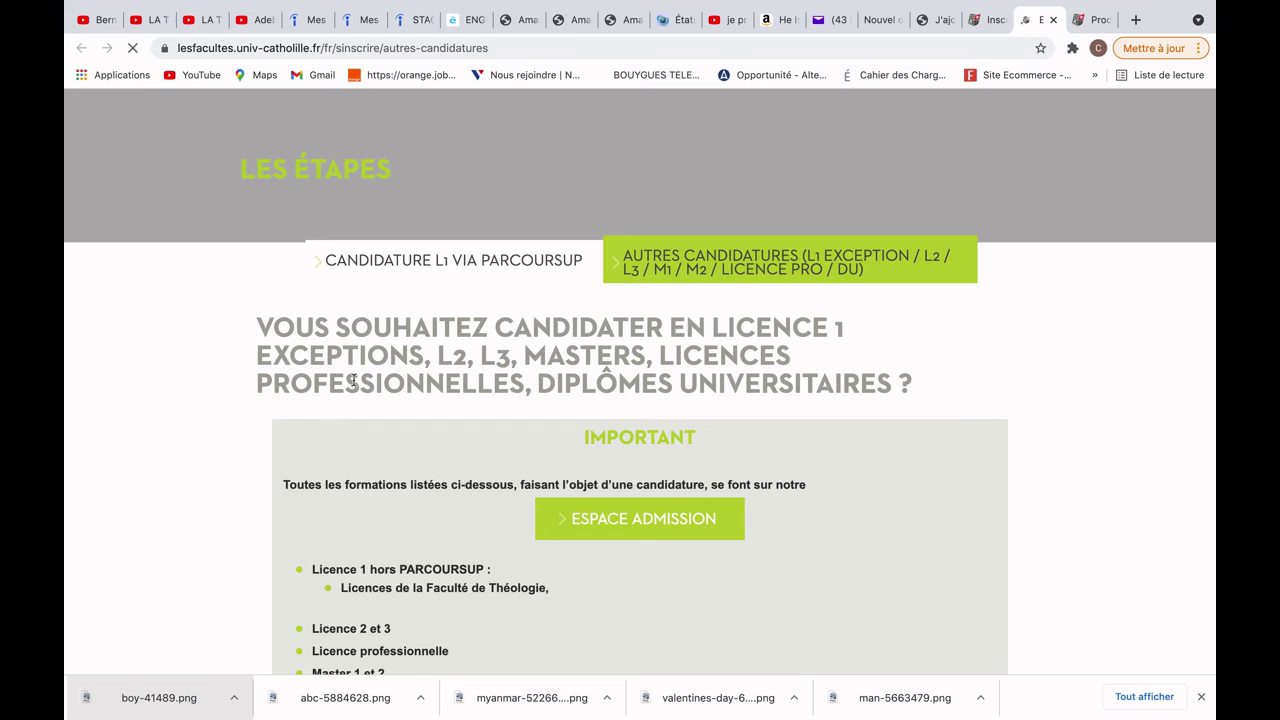
pyautogui.scroll(-1, 407, 440)
pyautogui.scroll(-10, 407, 444)
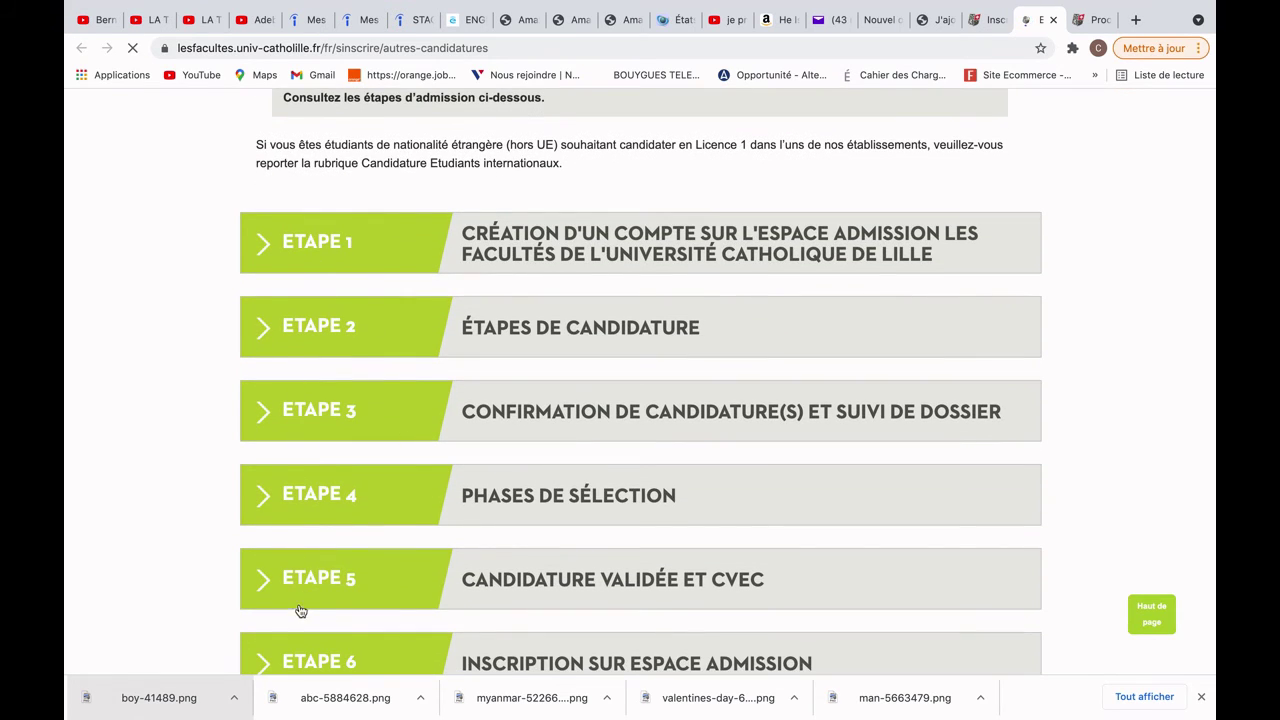
pyautogui.scroll(-3, 300, 610)
pyautogui.scroll(-2, 300, 610)
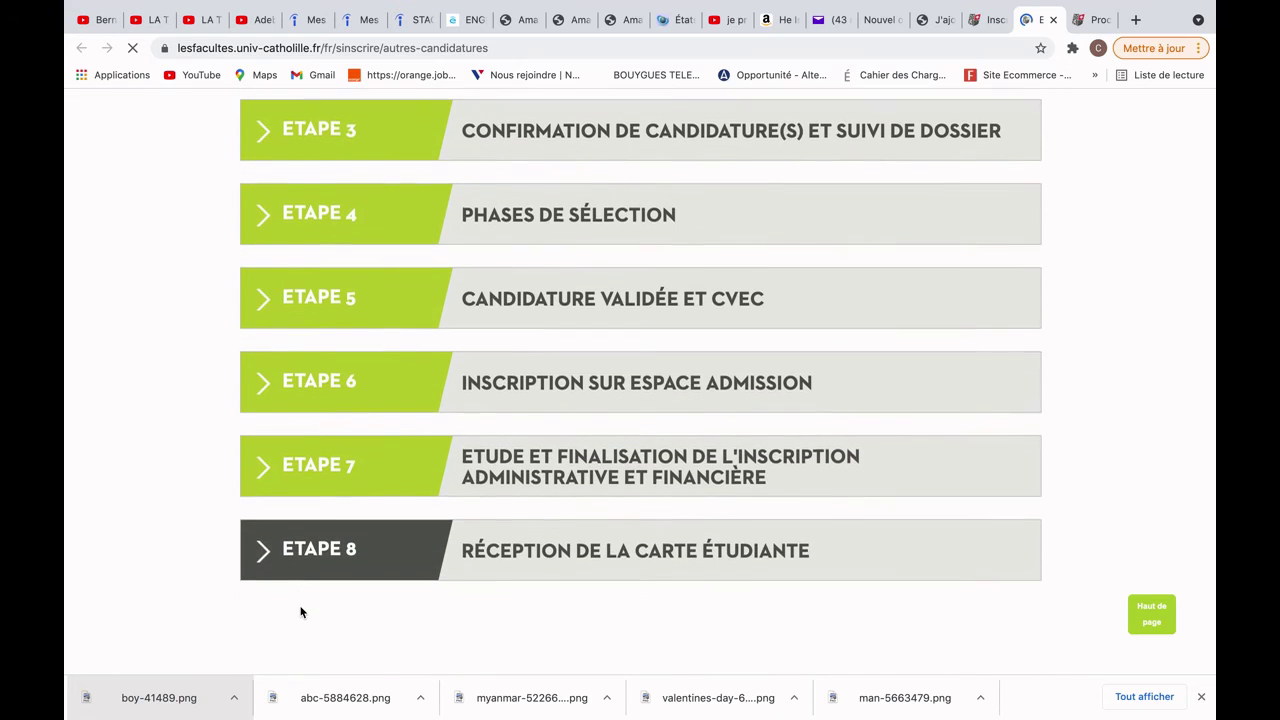
# Step: Review the admission steps from account creation to reception of the student card, including Candidature validée et CVEC
pyautogui.scroll(4, 300, 610)
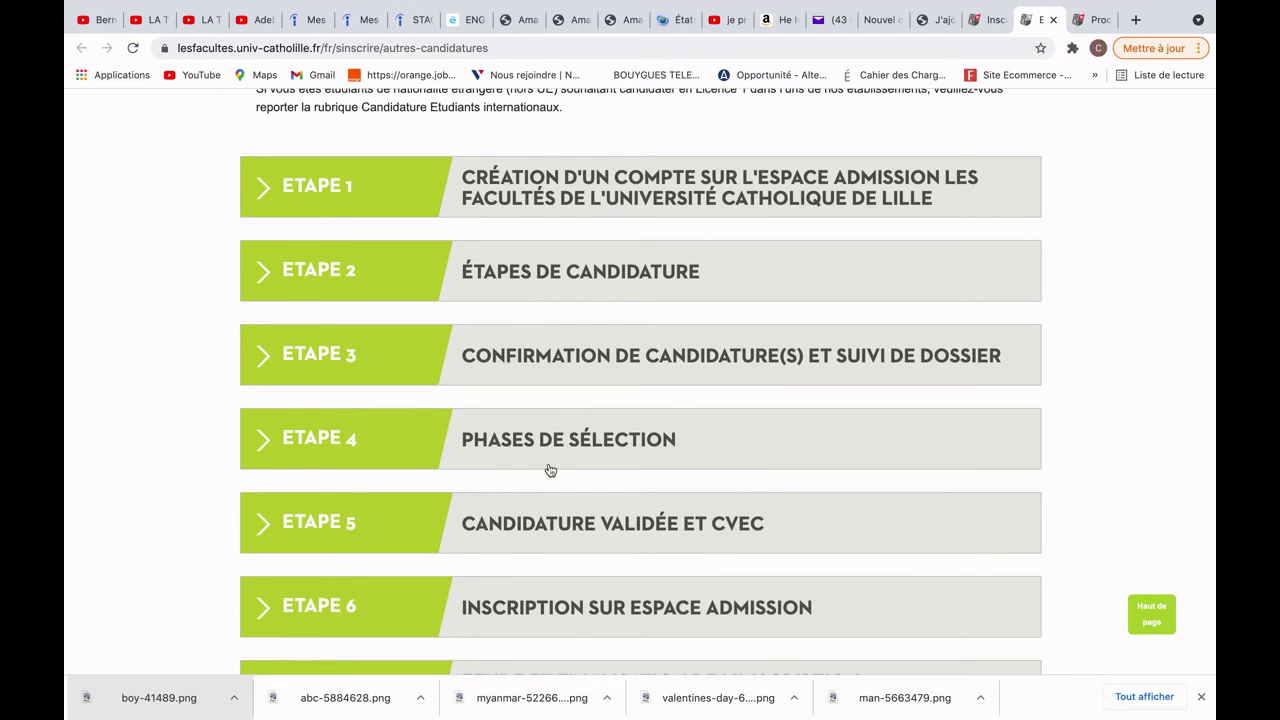
pyautogui.scroll(-2, 580, 530)
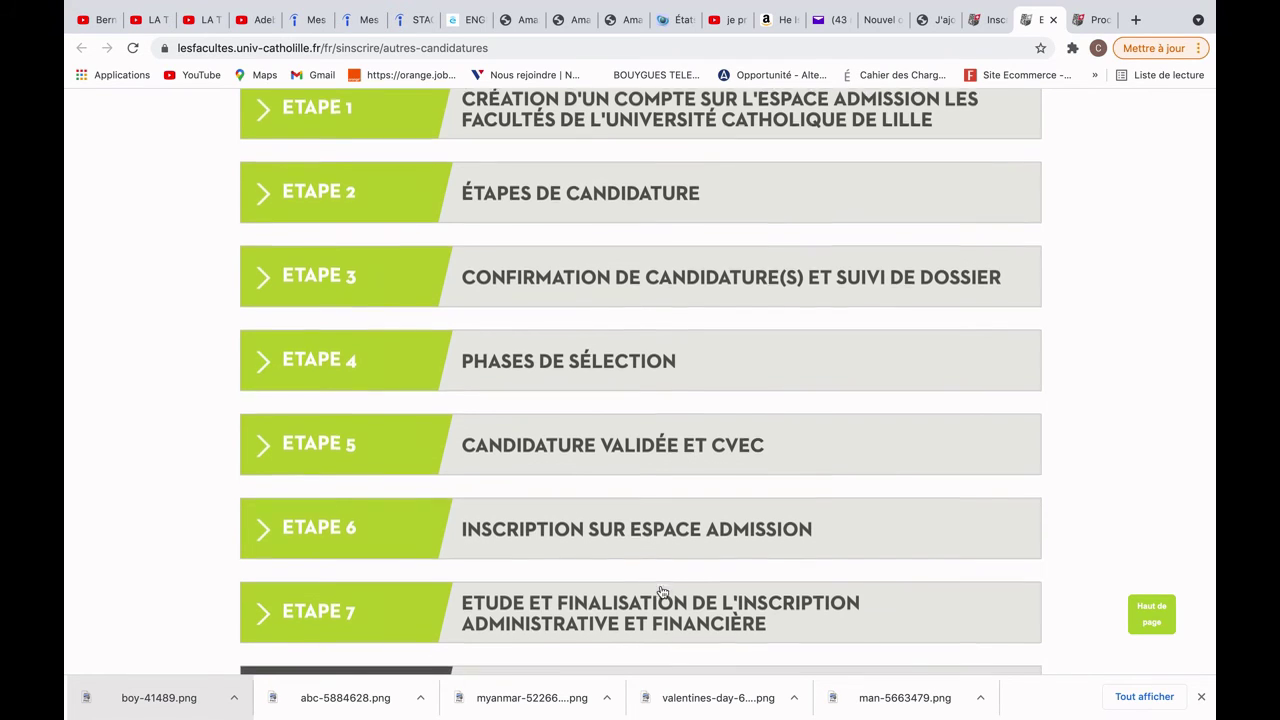
pyautogui.scroll(-2, 580, 605)
pyautogui.scroll(-3, 612, 601)
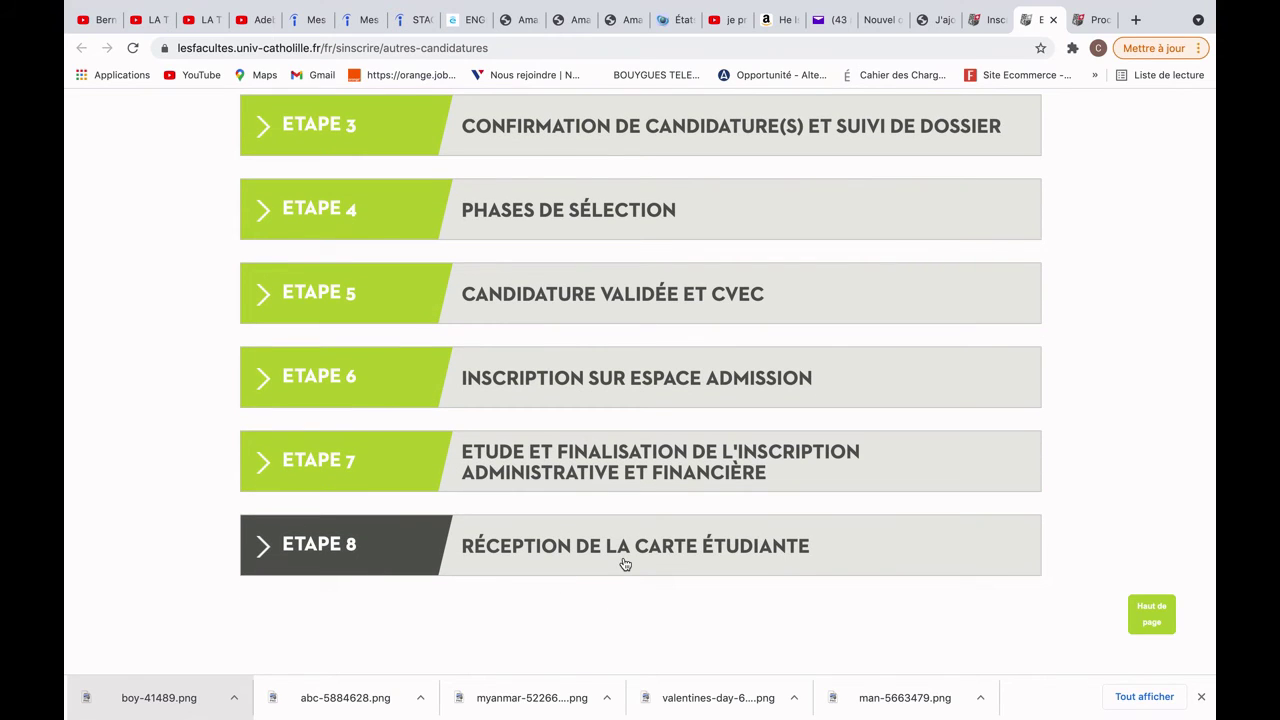
pyautogui.scroll(3, 745, 530)
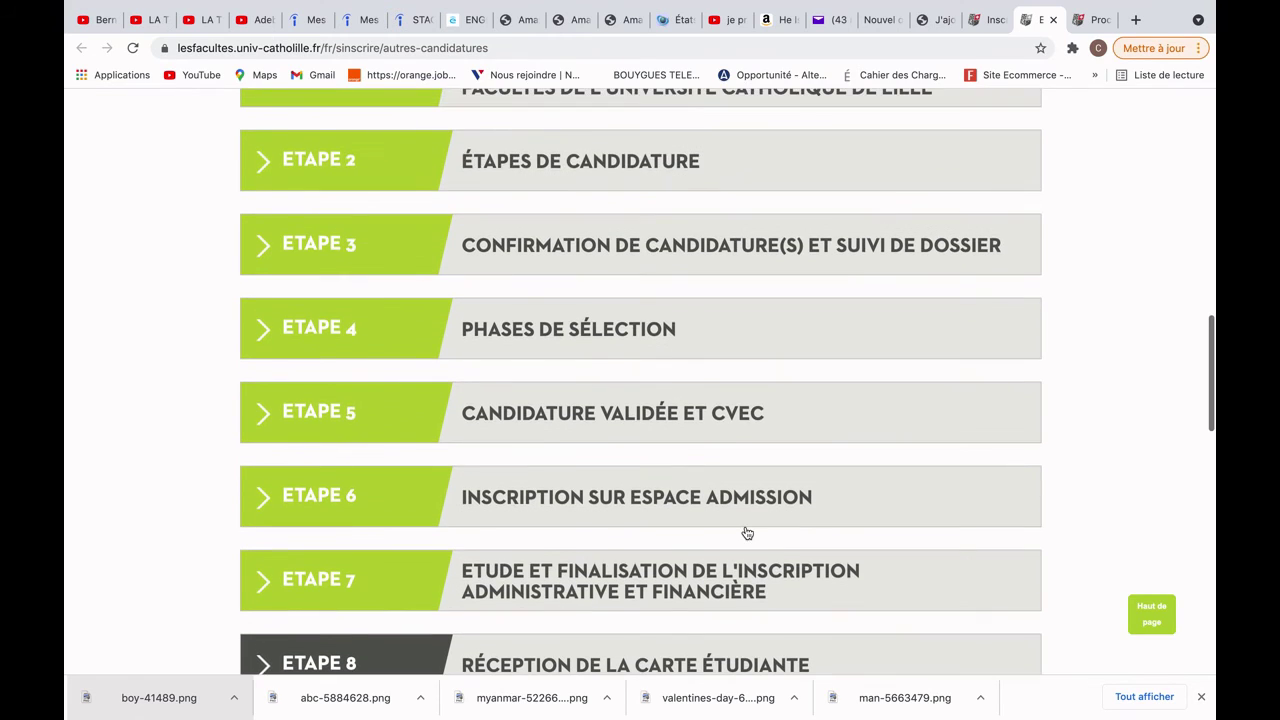
pyautogui.scroll(-3, 745, 532)
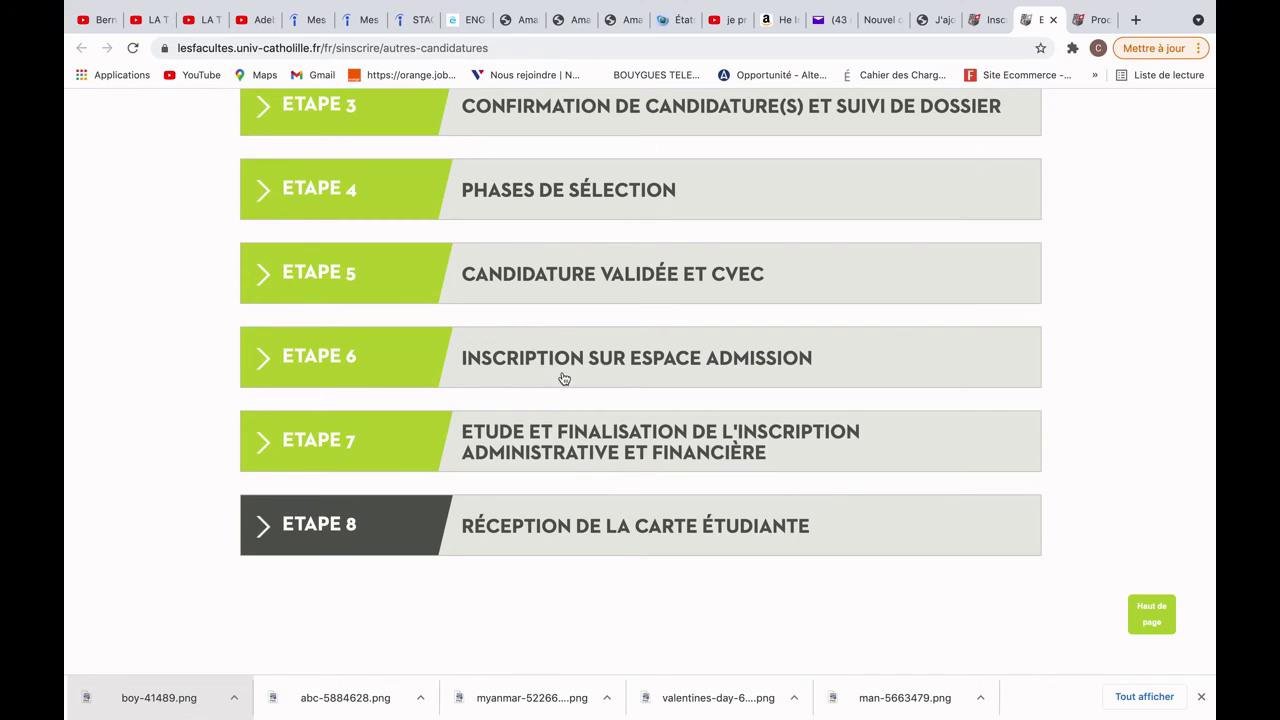
pyautogui.scroll(1, 700, 366)
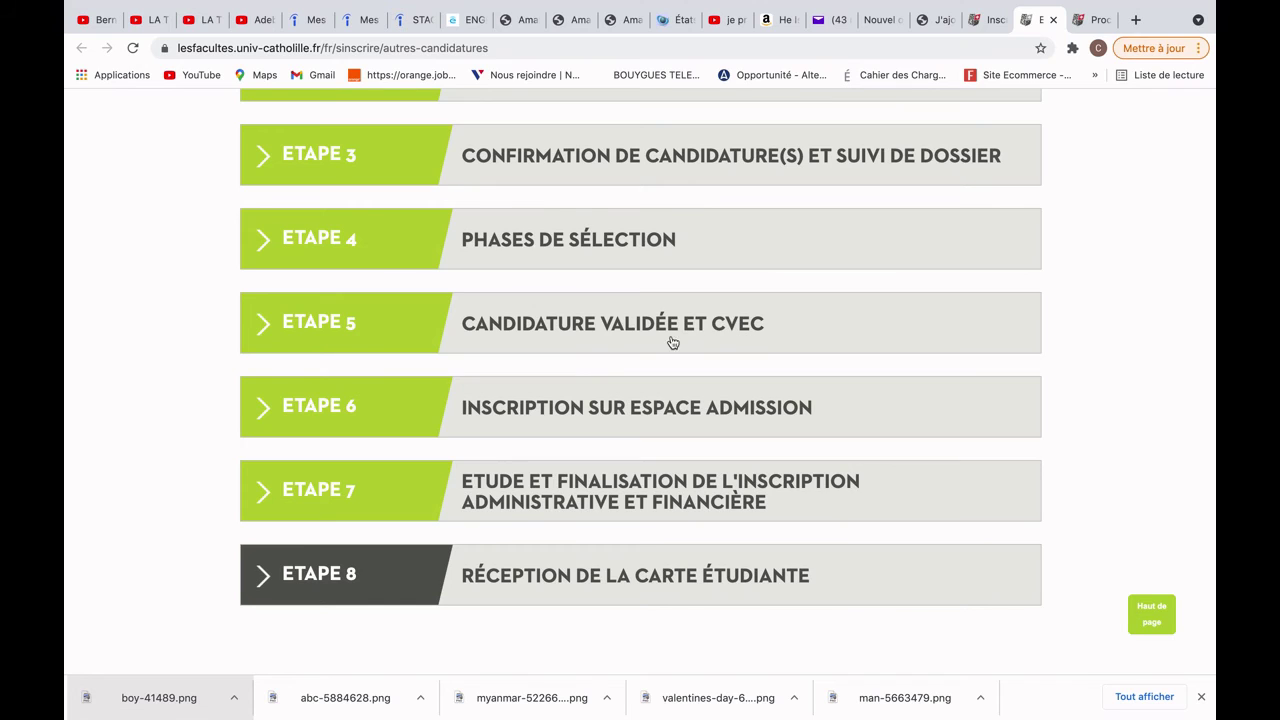
pyautogui.scroll(1, 723, 340)
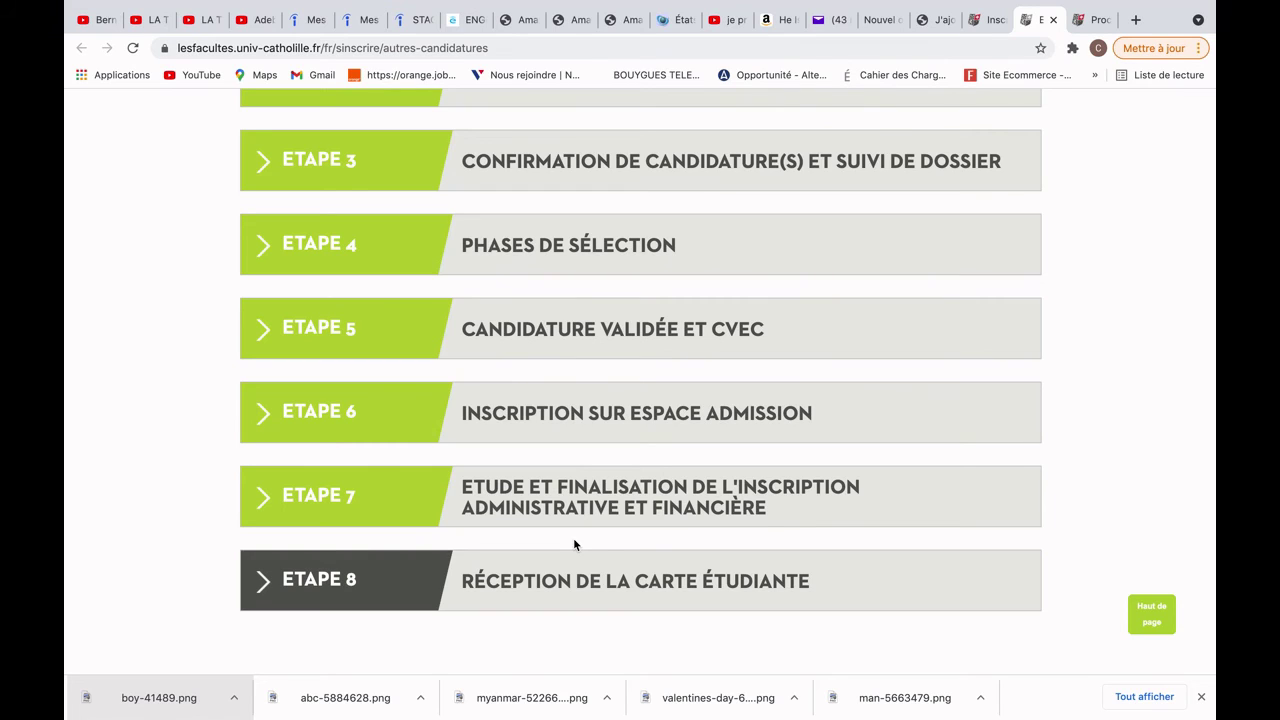
# Step: Expand Etape 1 on creating an Espace Admission account, and open the new account form from the portal's login page
pyautogui.scroll(4, 700, 414)
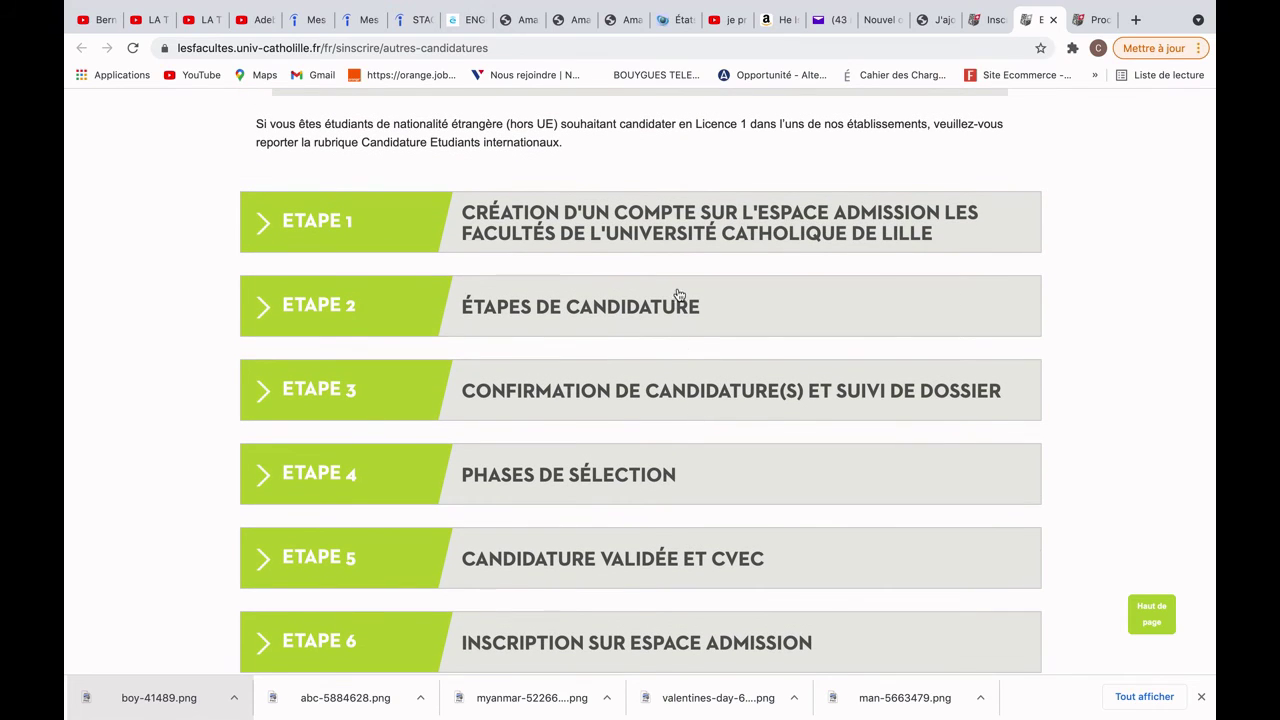
pyautogui.click(643, 234)
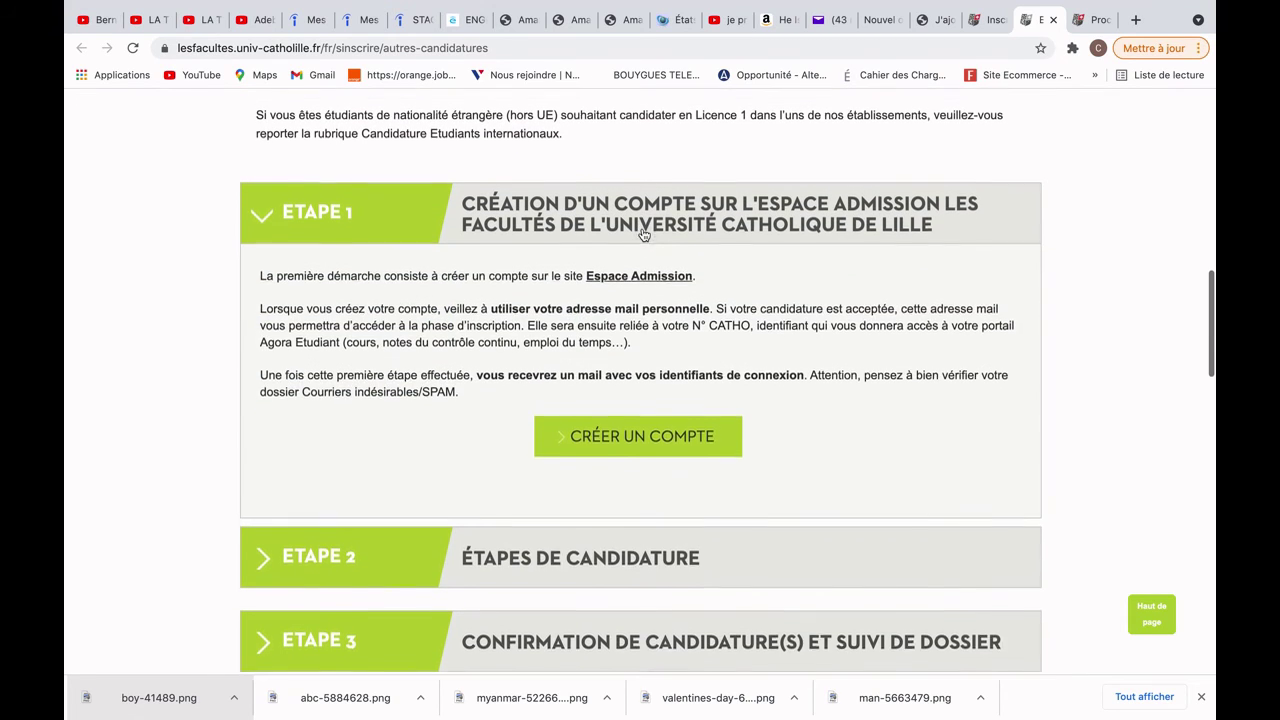
pyautogui.scroll(-2, 643, 230)
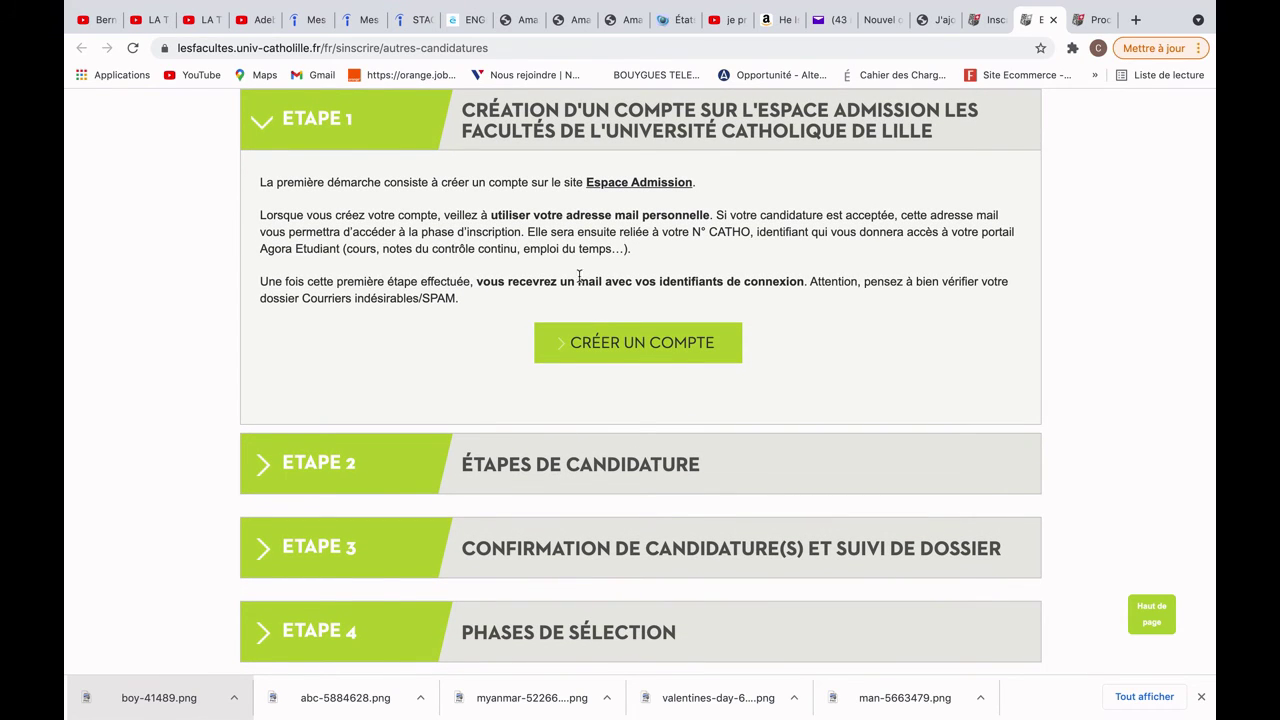
pyautogui.click(608, 346)
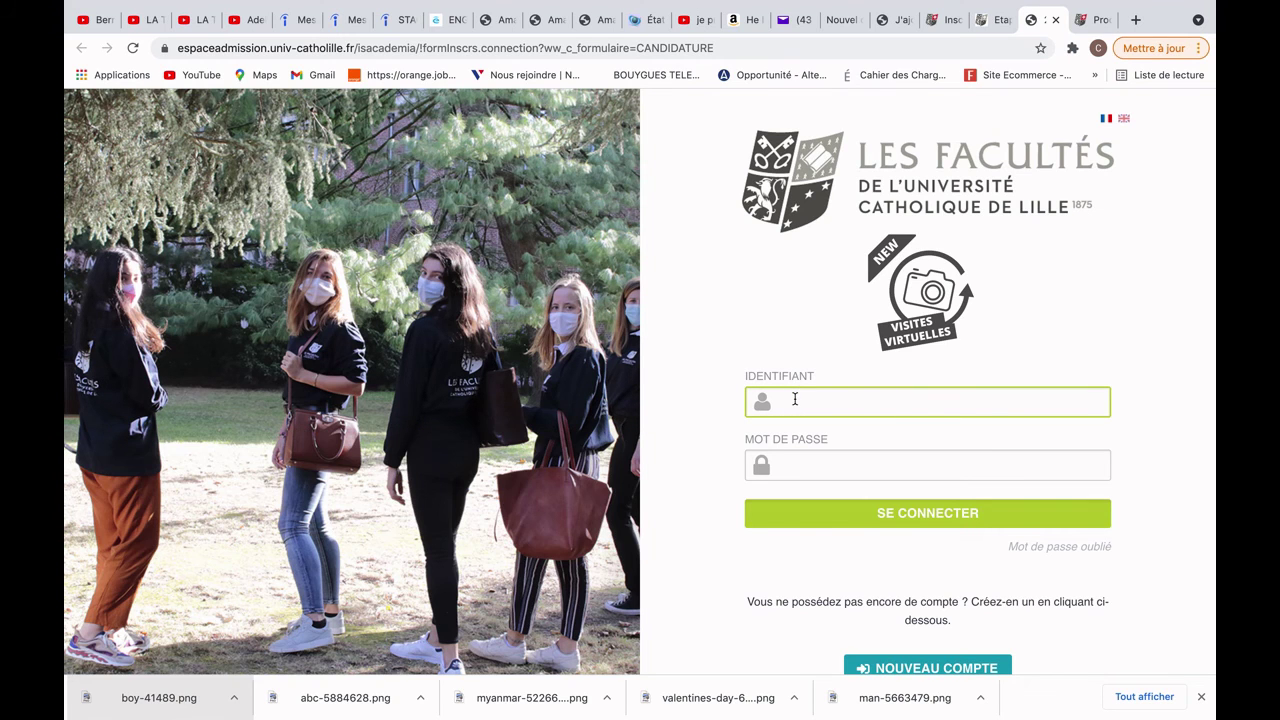
pyautogui.click(697, 537)
pyautogui.scroll(-5, 697, 537)
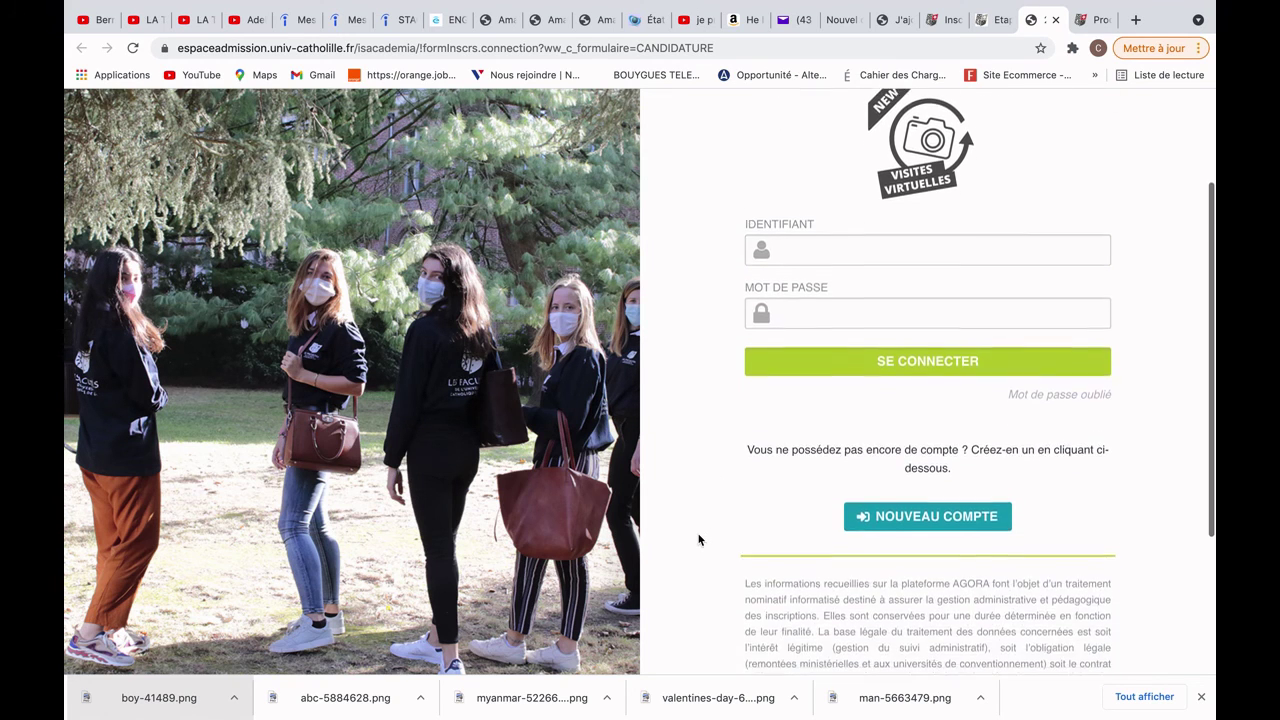
pyautogui.click(914, 438)
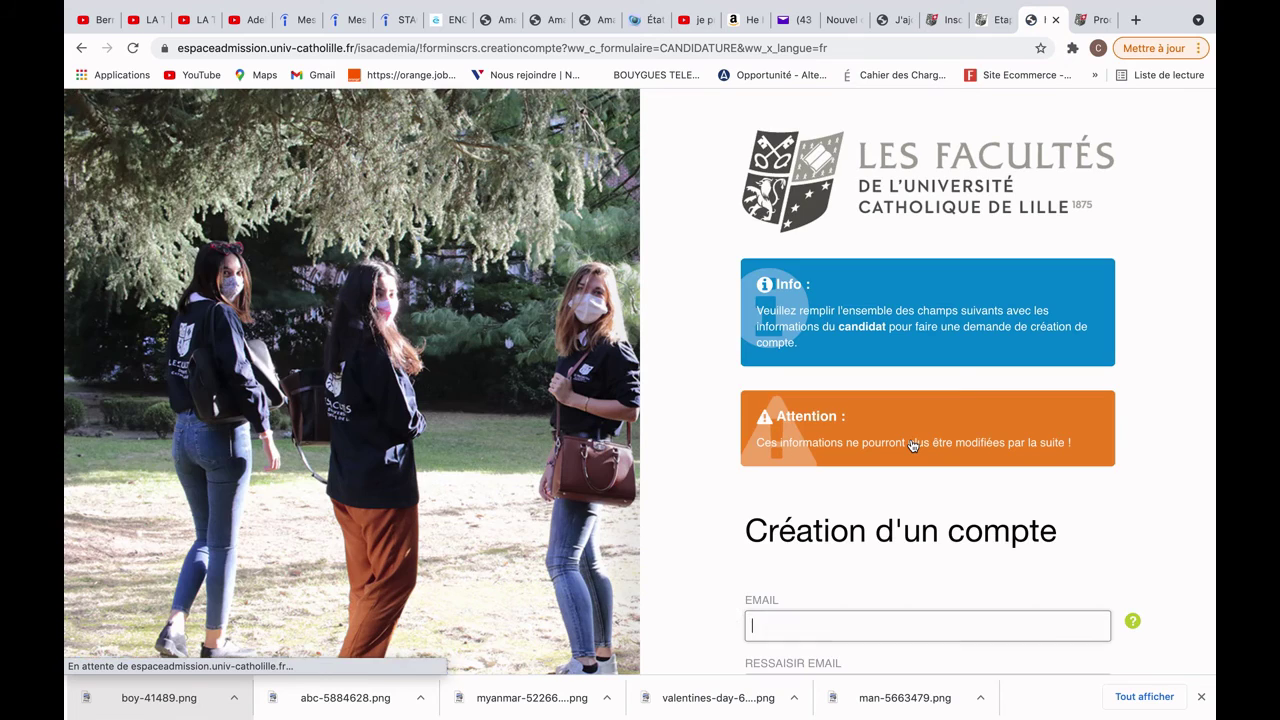
# Step: Examine the fields of the Création d'un compte form, from the e-mail and candidate's identity to the password and text verification
pyautogui.scroll(-5, 912, 445)
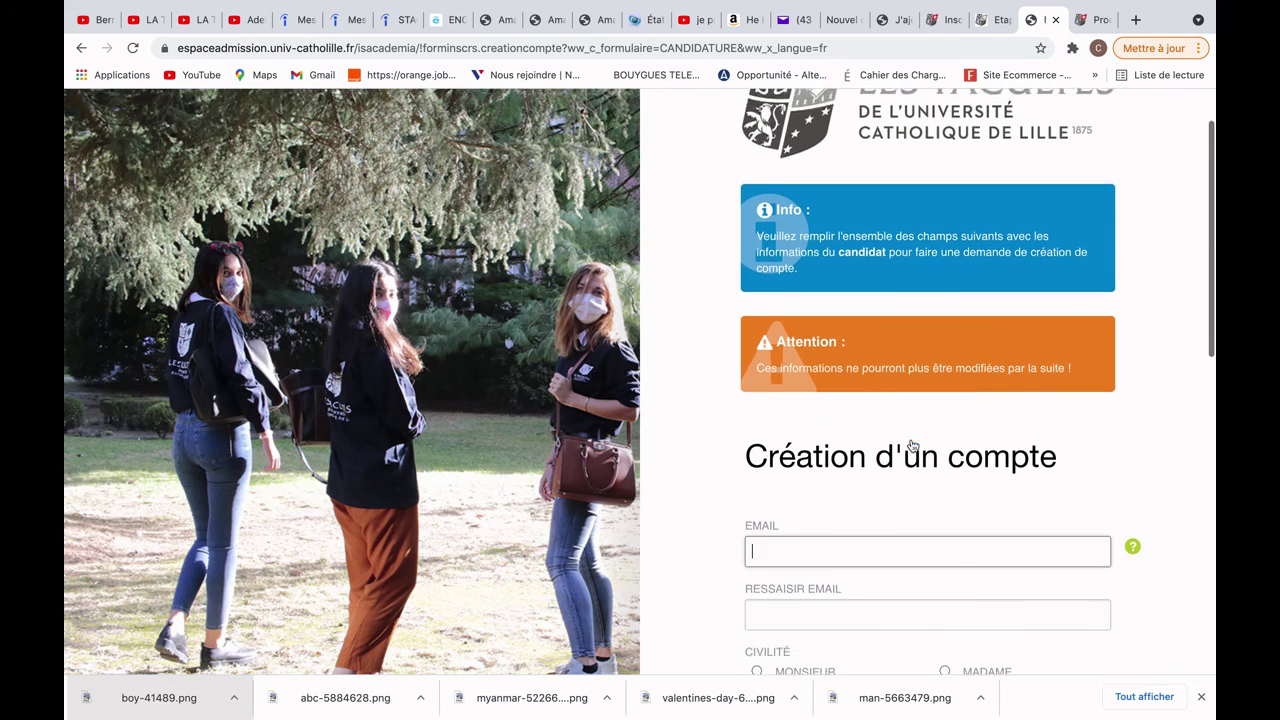
pyautogui.scroll(-4, 845, 546)
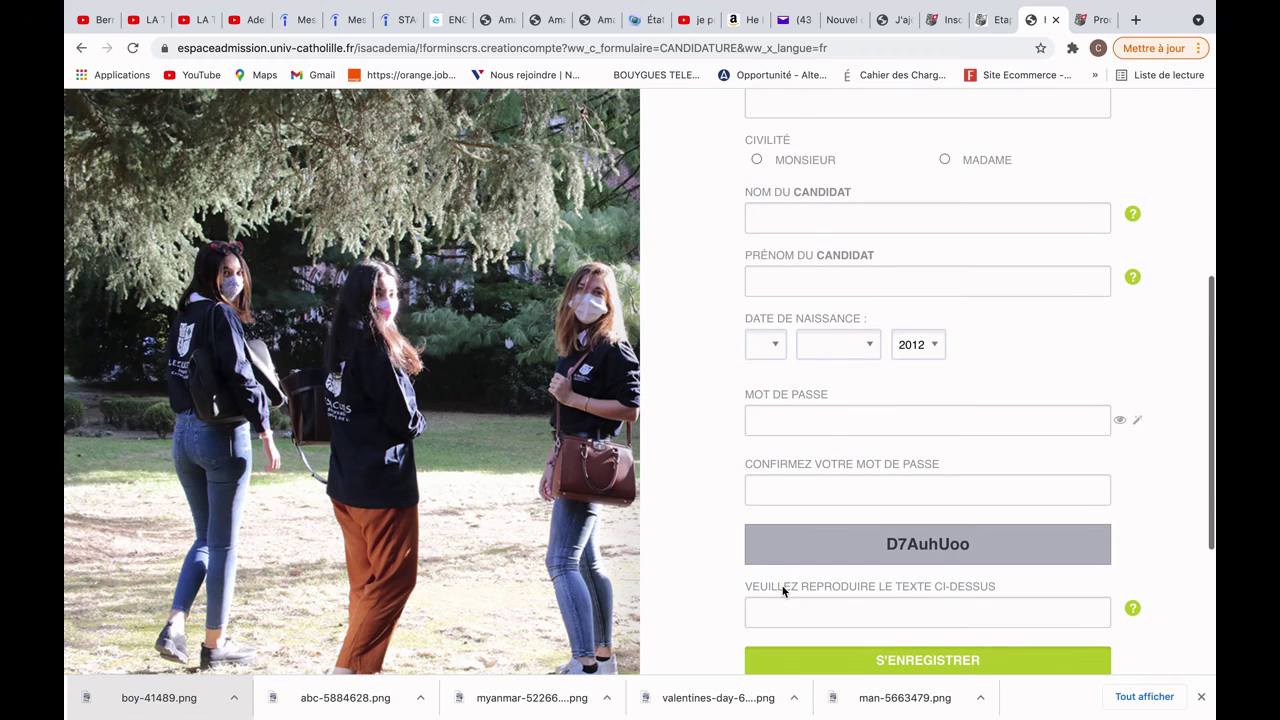
pyautogui.scroll(-2, 772, 590)
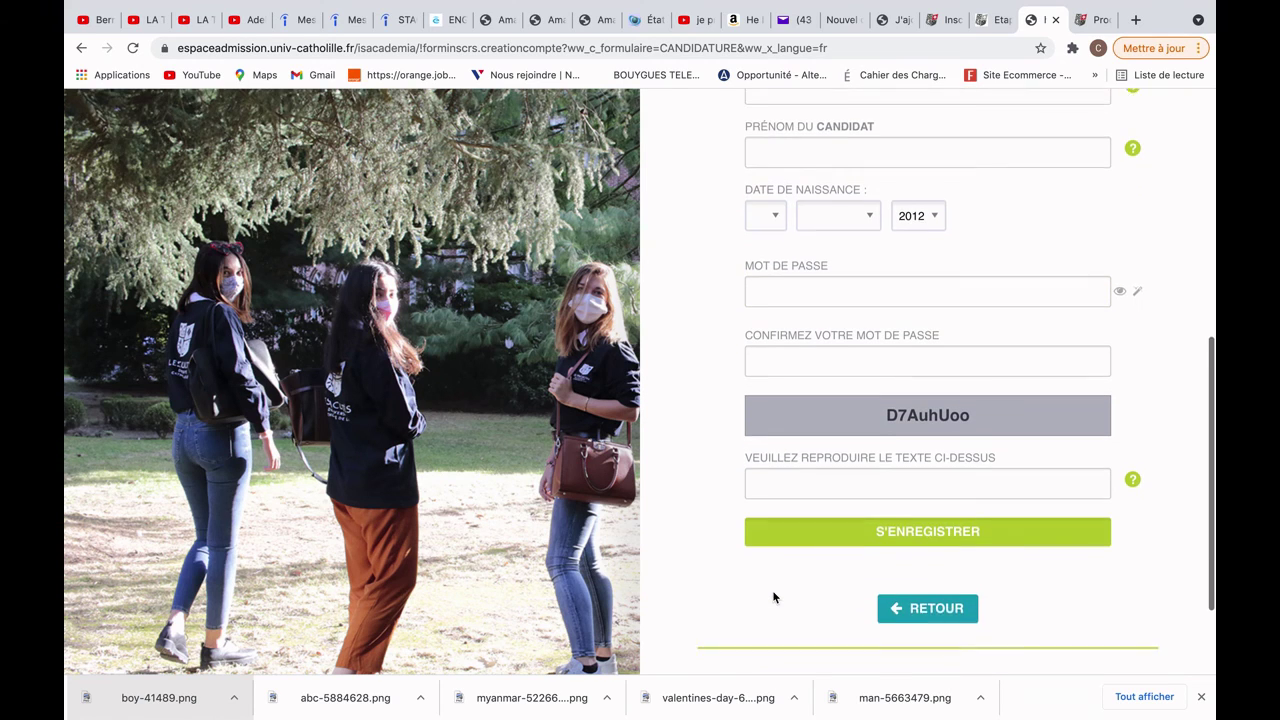
pyautogui.scroll(-1, 773, 597)
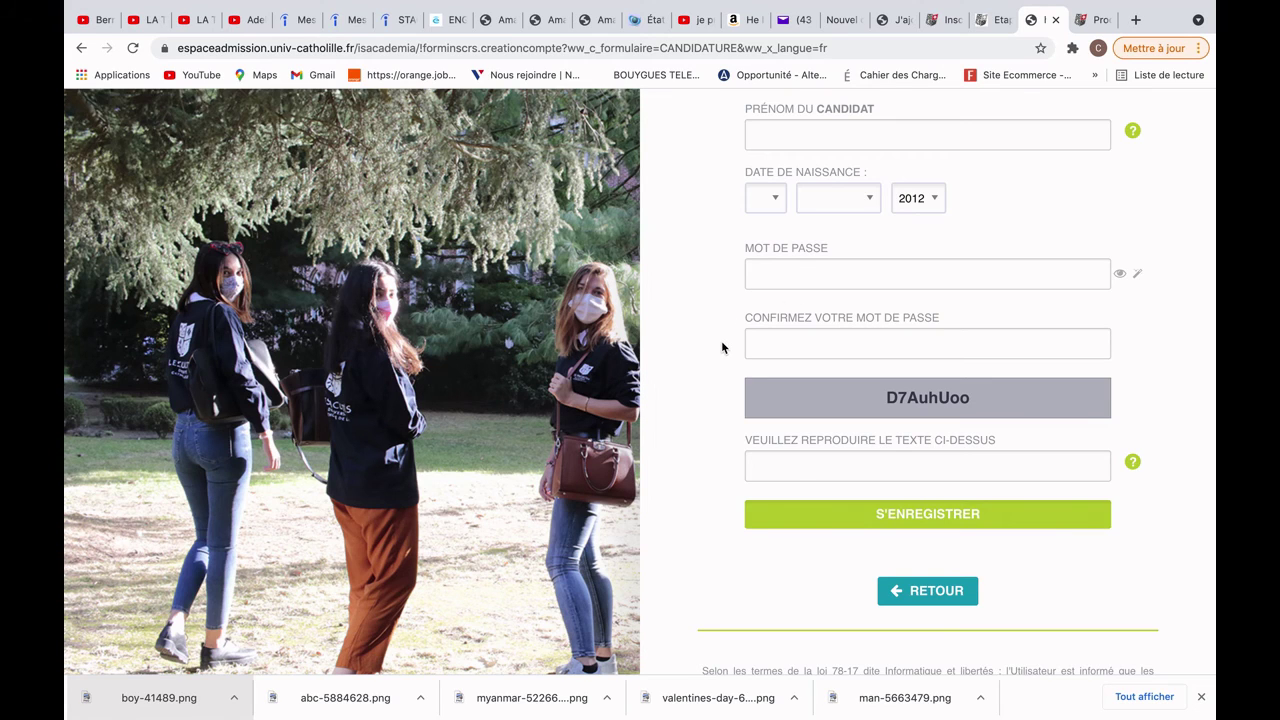
pyautogui.scroll(3, 722, 345)
pyautogui.scroll(3, 722, 343)
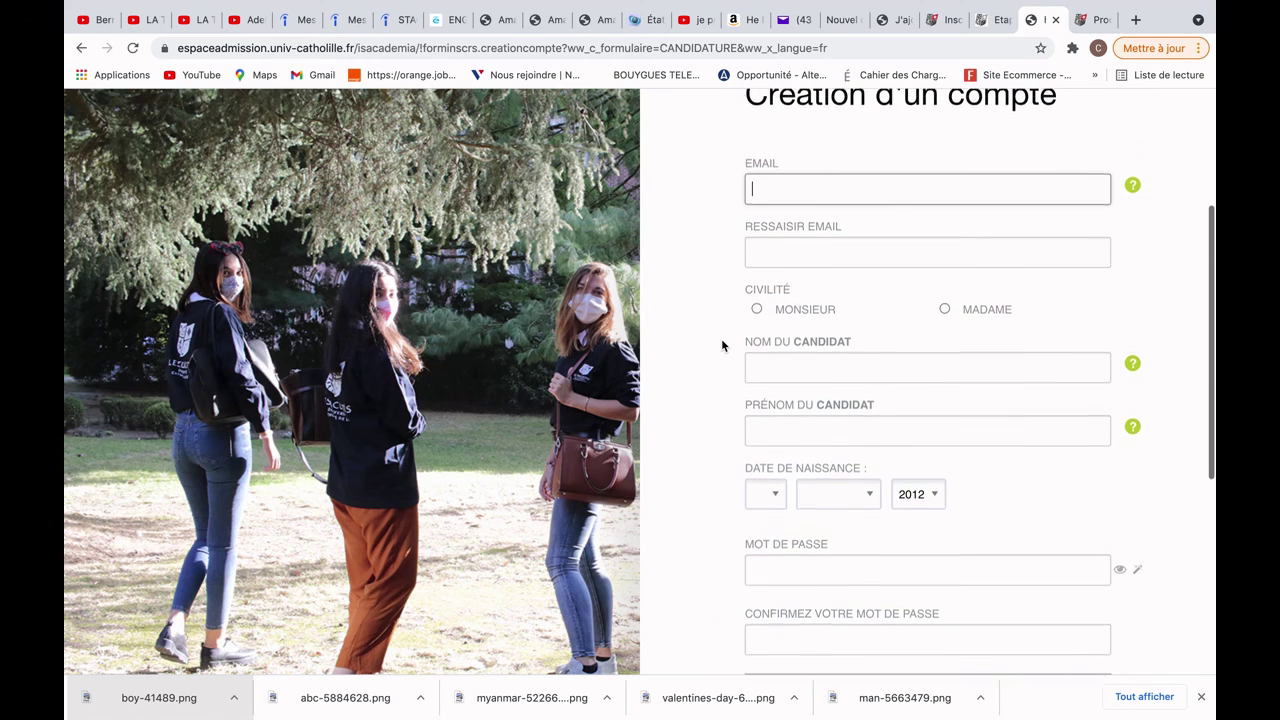
pyautogui.click(708, 414)
pyautogui.scroll(-6, 708, 414)
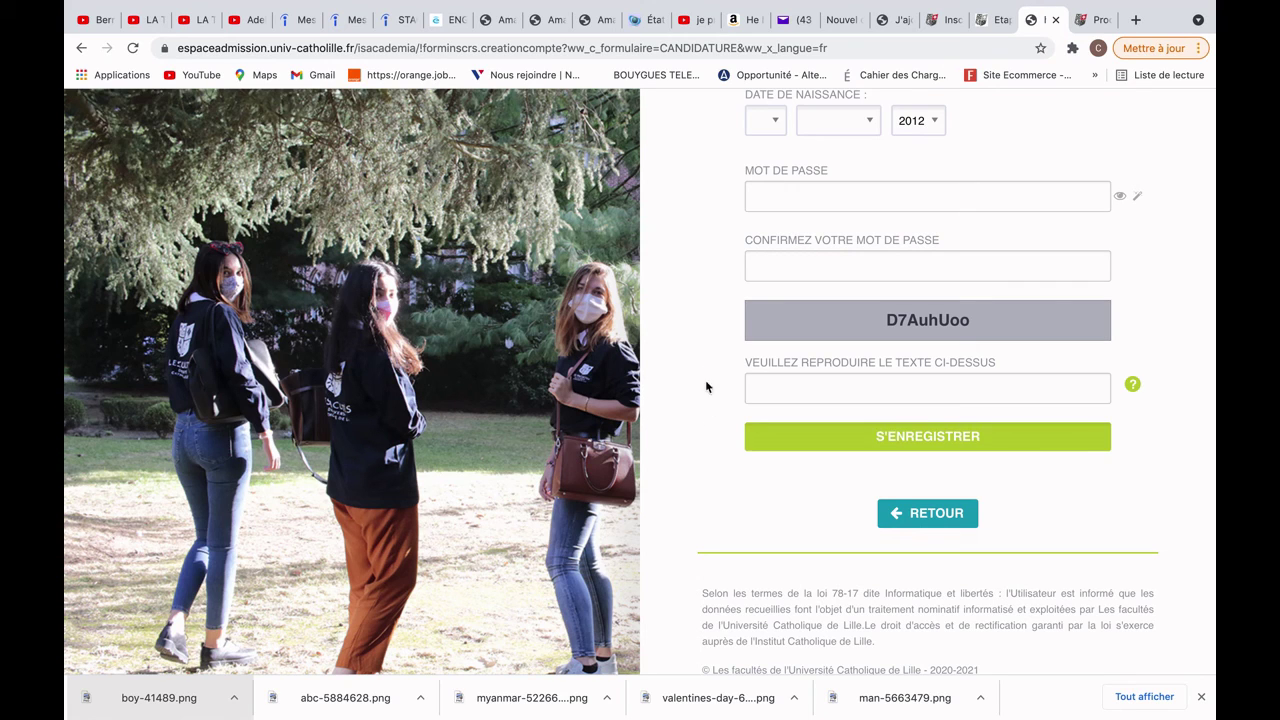
pyautogui.scroll(3, 714, 337)
pyautogui.scroll(2, 715, 333)
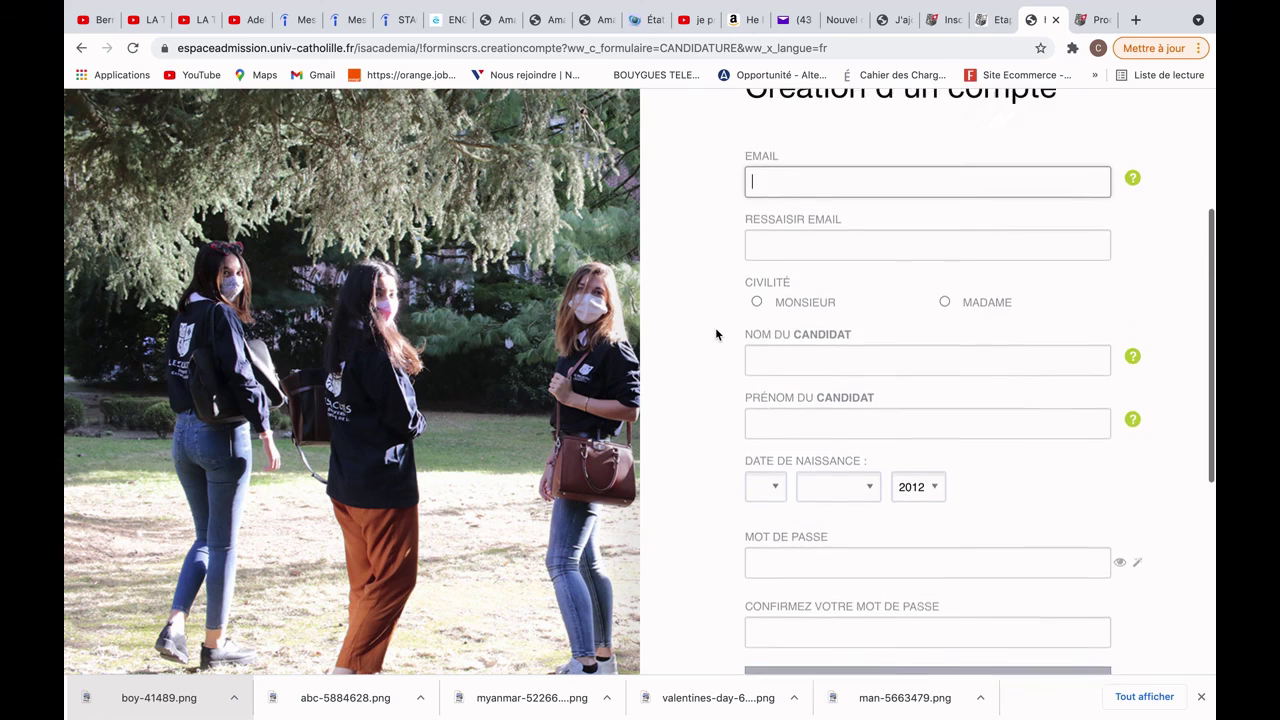
pyautogui.scroll(-4, 715, 333)
pyautogui.scroll(1, 715, 333)
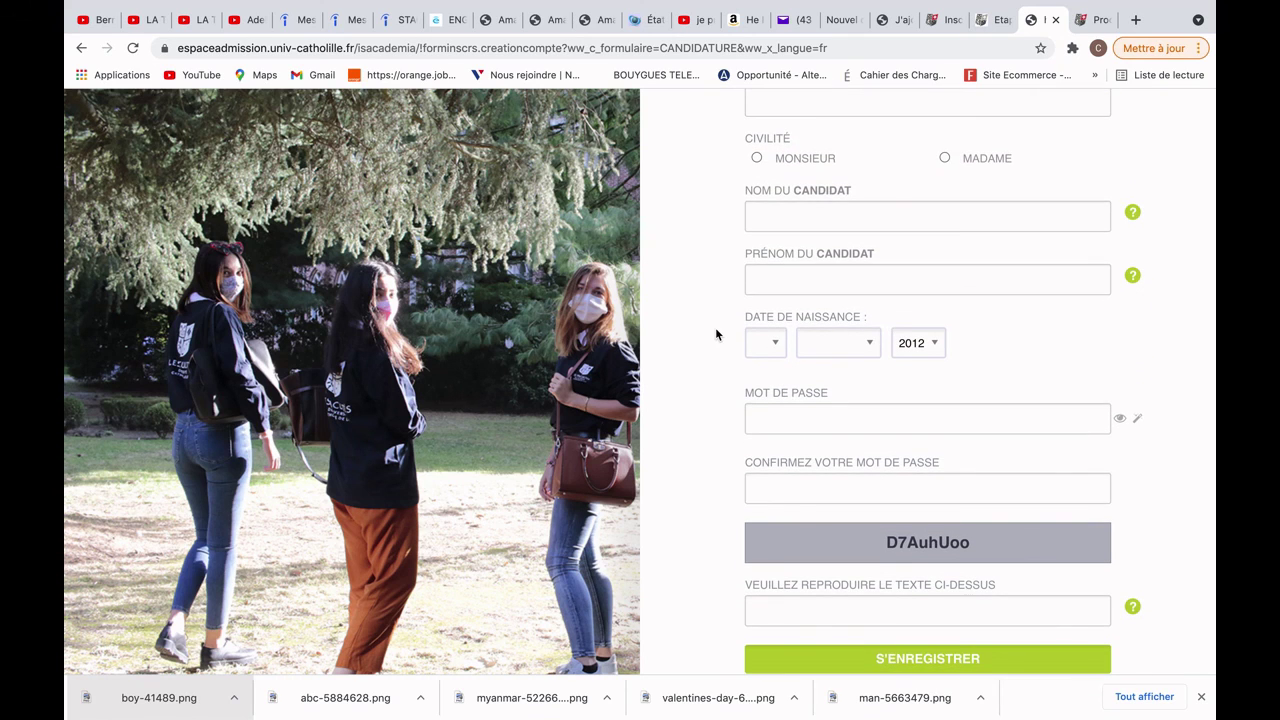